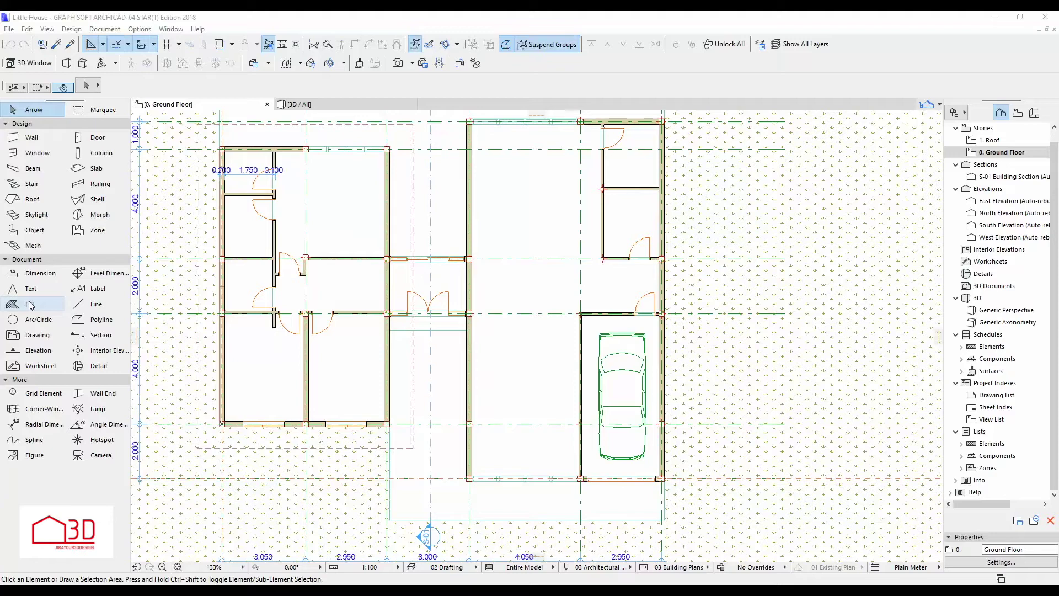
Choose Sofa Layout 21 from the Furnishing > Furniture Layouts library folder.
double_click(33, 230)
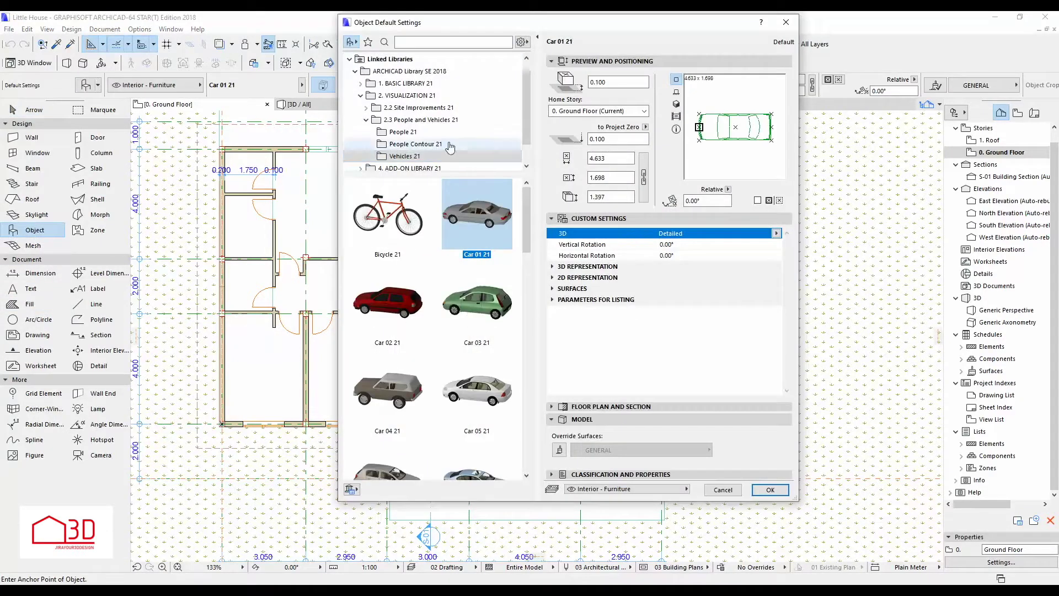
double_click(436, 83)
double_click(411, 96)
scroll(434, 138, down, 2)
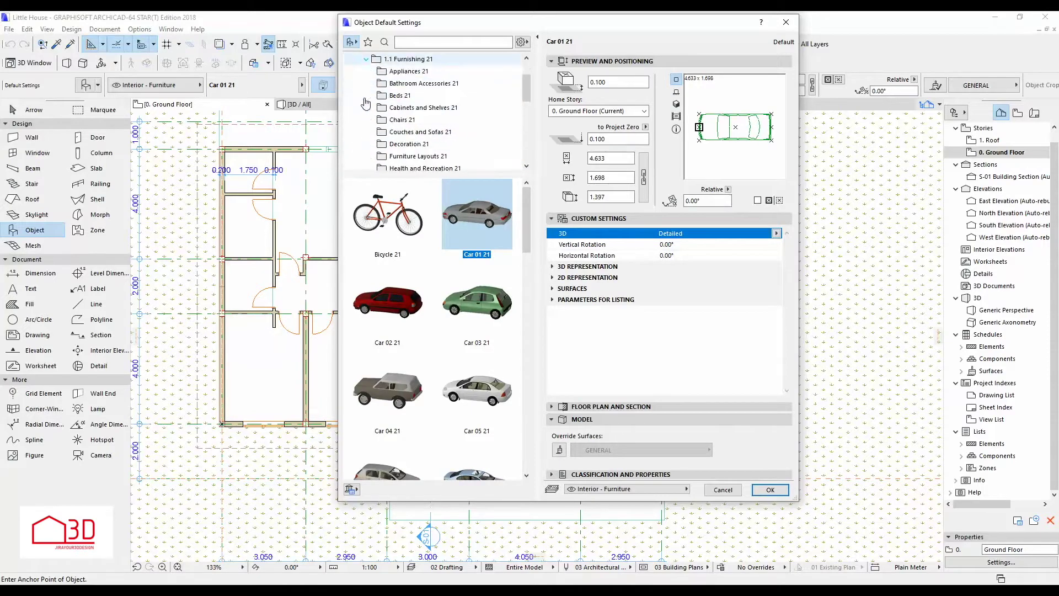
click(435, 157)
click(459, 213)
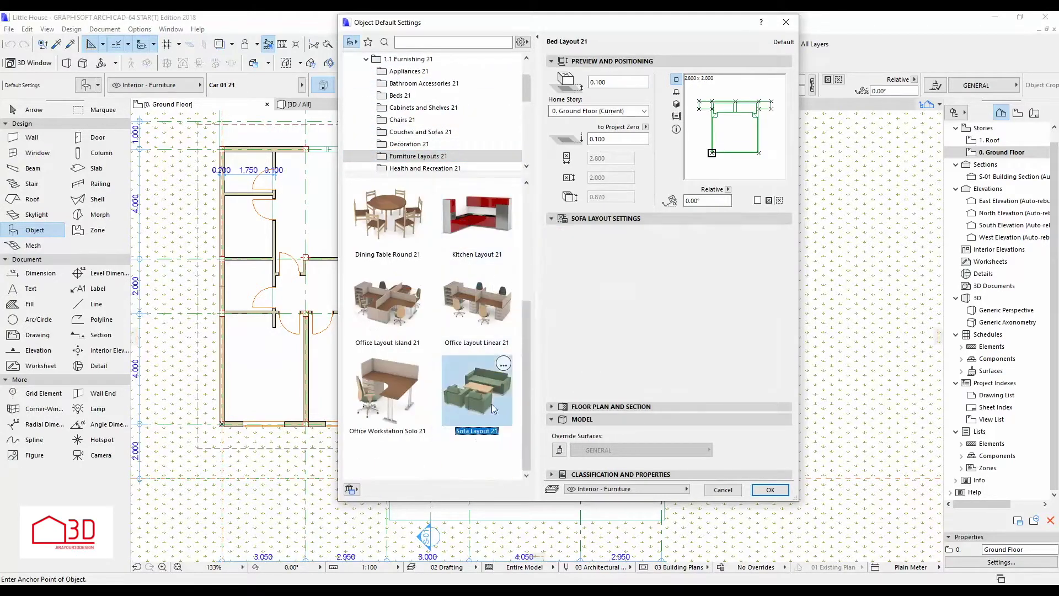
Turn off left, right and bottom seating and place the layout in the plan.
click(559, 319)
click(730, 316)
click(660, 369)
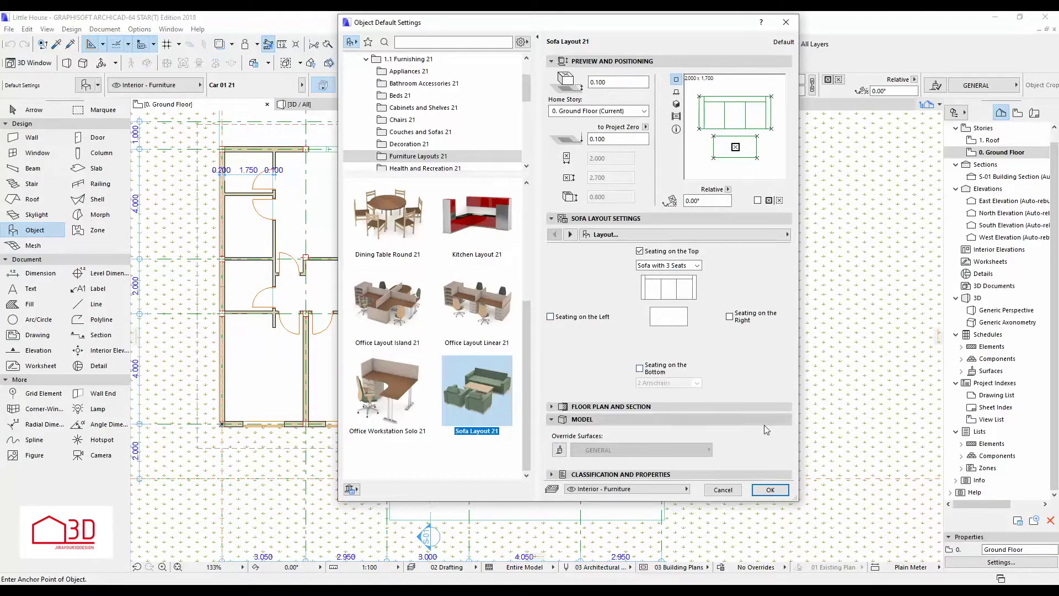
click(770, 490)
click(542, 382)
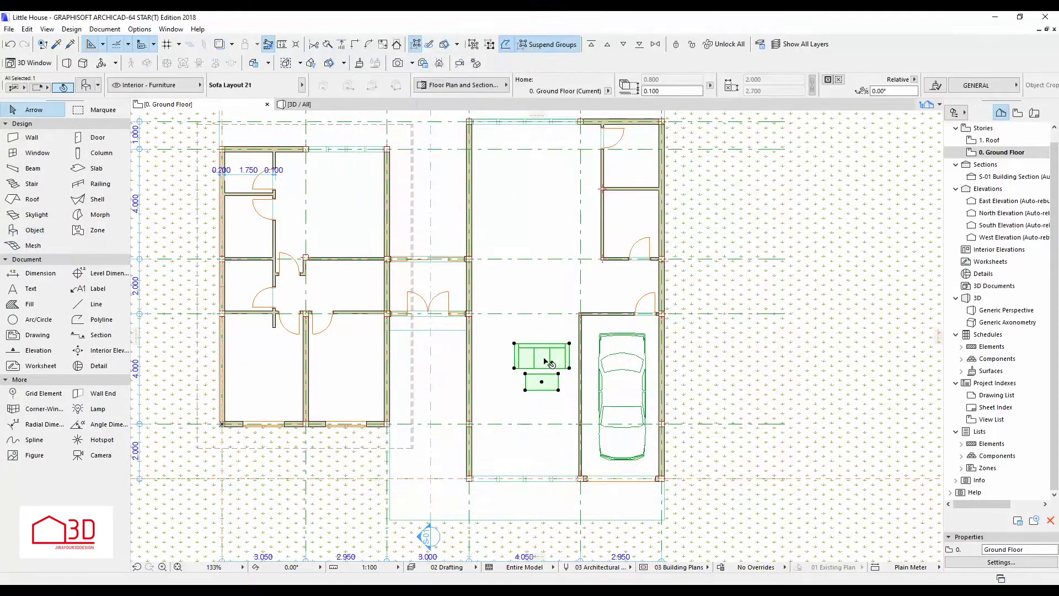
Rotate the sofa layout 90° clockwise around the table to 270°.
key(ctrl+e)
click(541, 382)
click(574, 381)
click(563, 433)
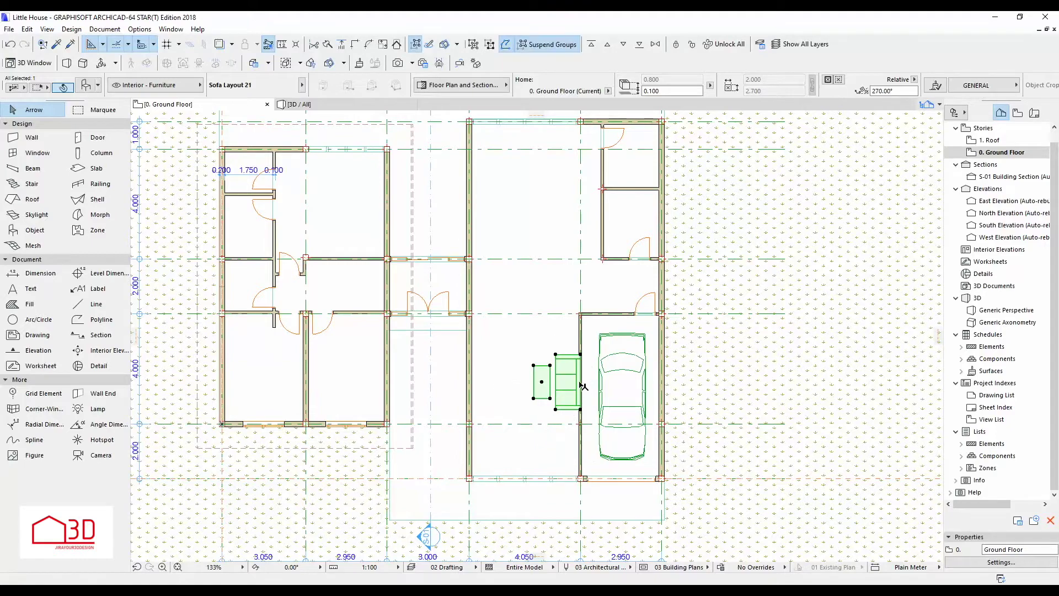
scroll(580, 395, up, 1)
scroll(513, 425, up, 2)
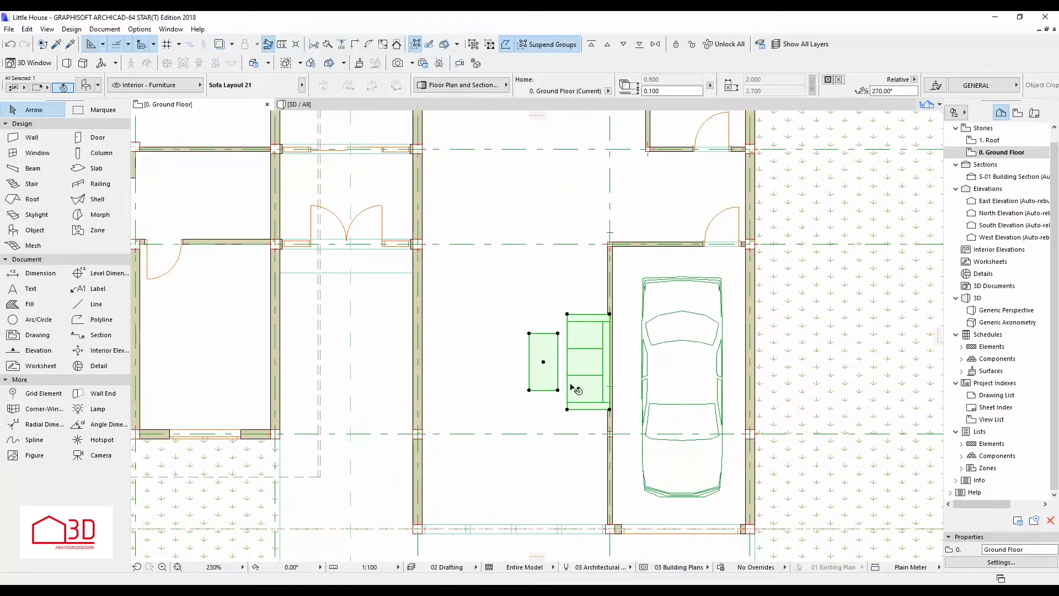
Slide the layout along the wall so the sofa backs onto the garage wall, then view it in 3D.
click(610, 409)
click(609, 441)
scroll(610, 448, up, 2)
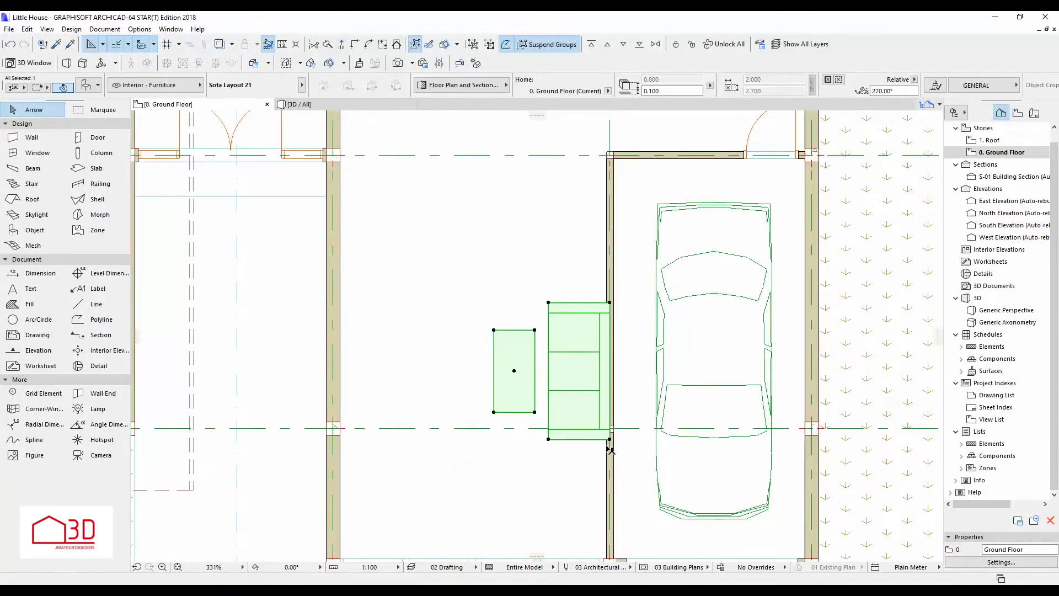
click(610, 425)
scroll(593, 408, down, 1)
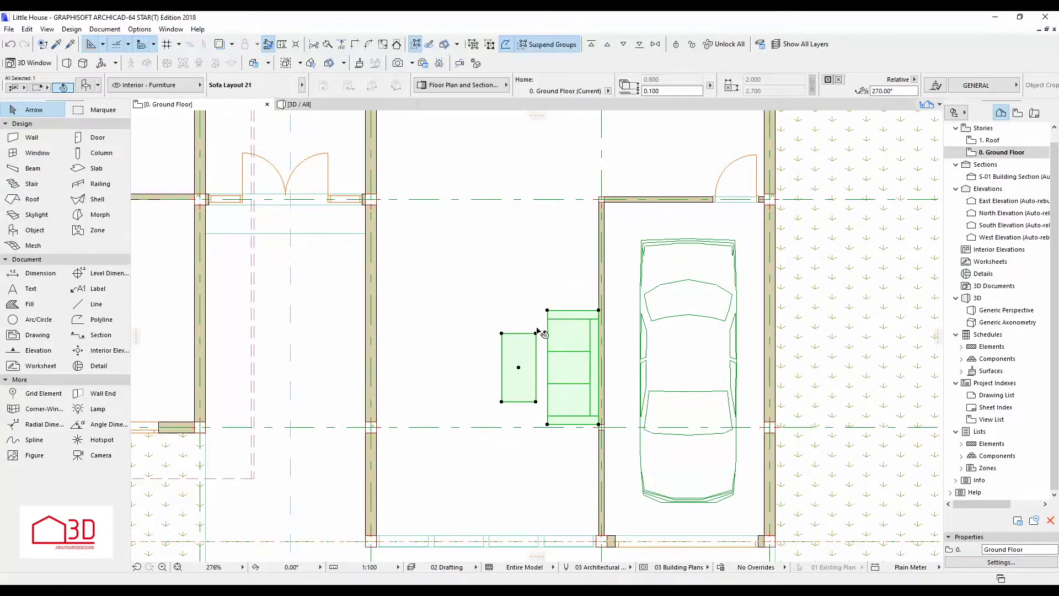
scroll(538, 331, down, 1)
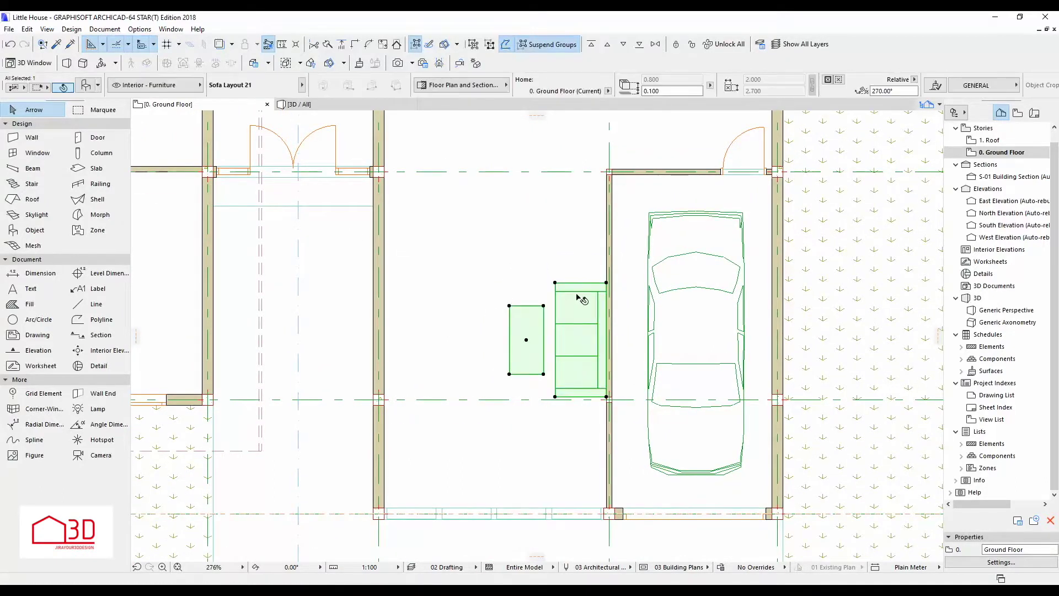
click(361, 106)
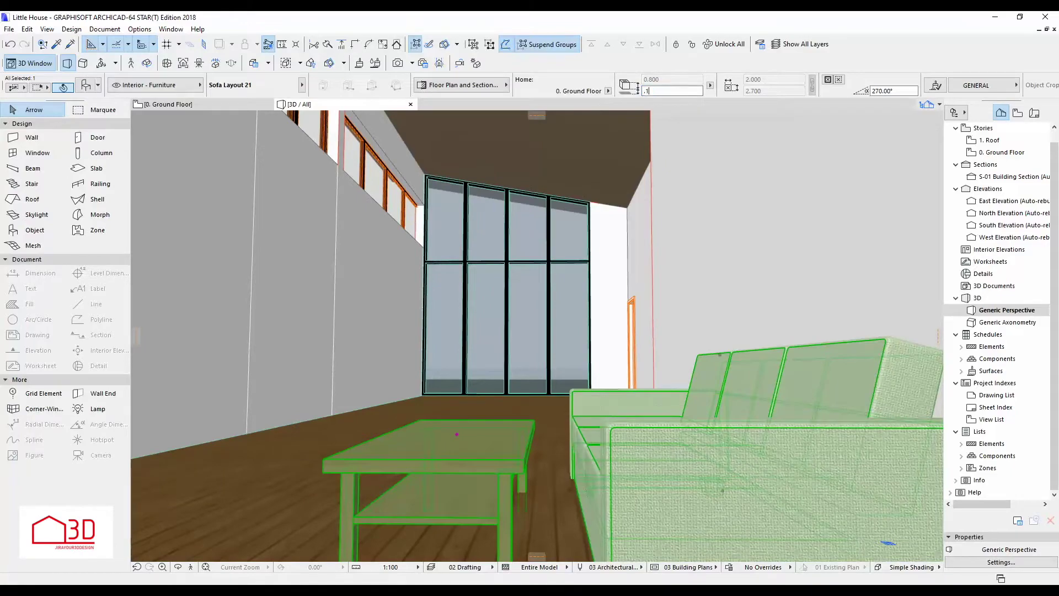
Deselect everything and zoom around the 3D perspective to inspect the room.
key(Escape)
scroll(579, 354, down, 5)
scroll(579, 354, down, 2)
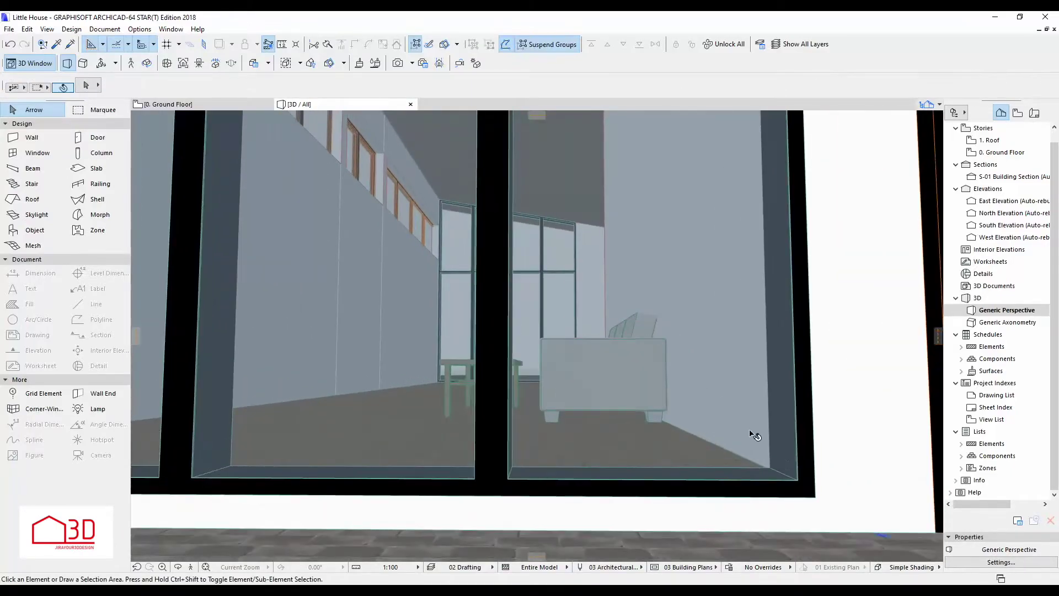
scroll(733, 431, down, 5)
scroll(611, 456, up, 5)
scroll(588, 451, up, 3)
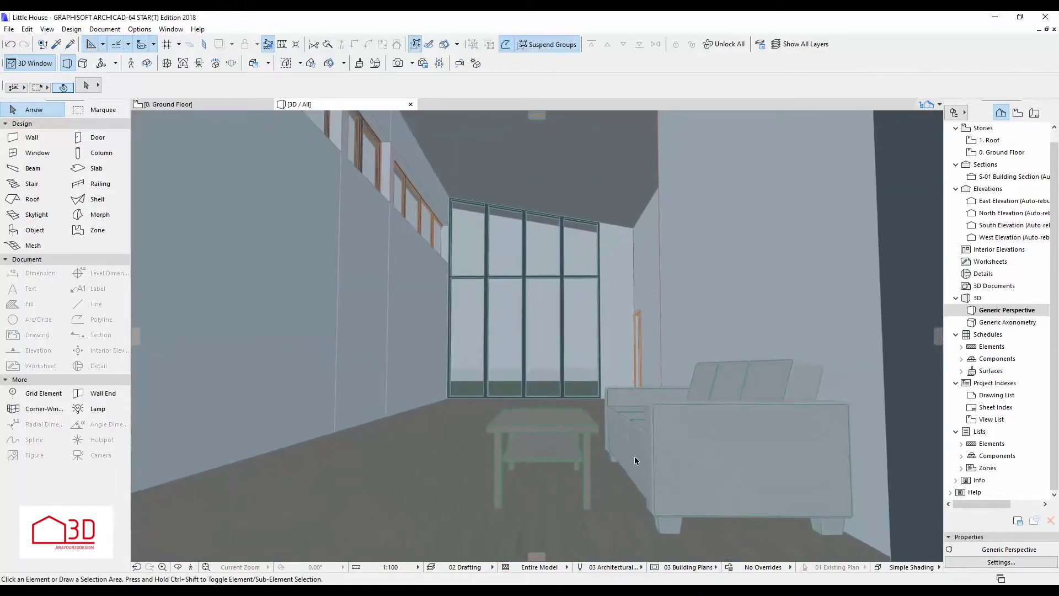
scroll(634, 456, up, 4)
scroll(664, 444, down, 1)
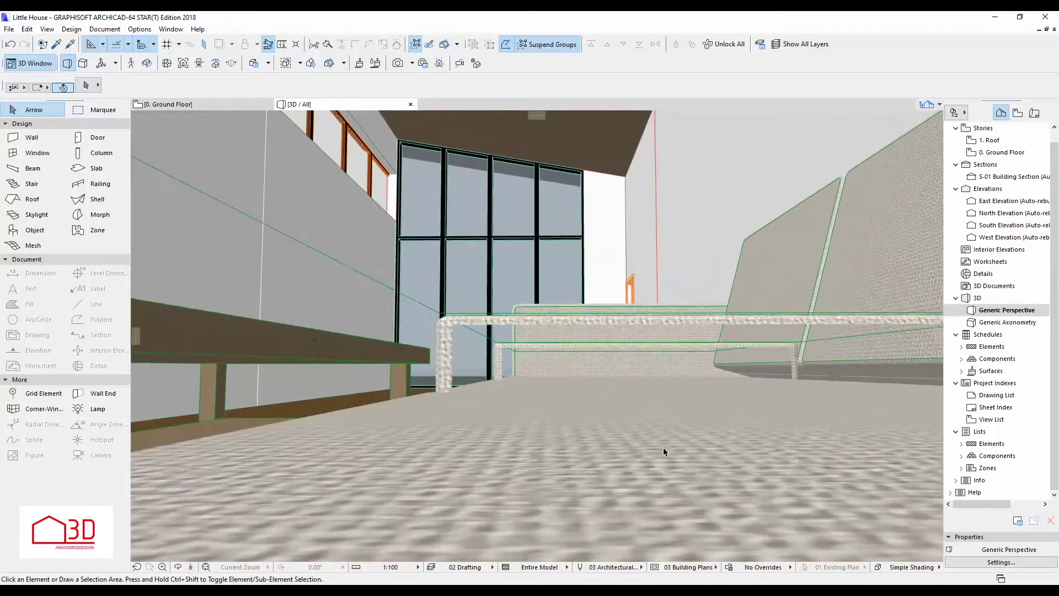
scroll(664, 451, down, 3)
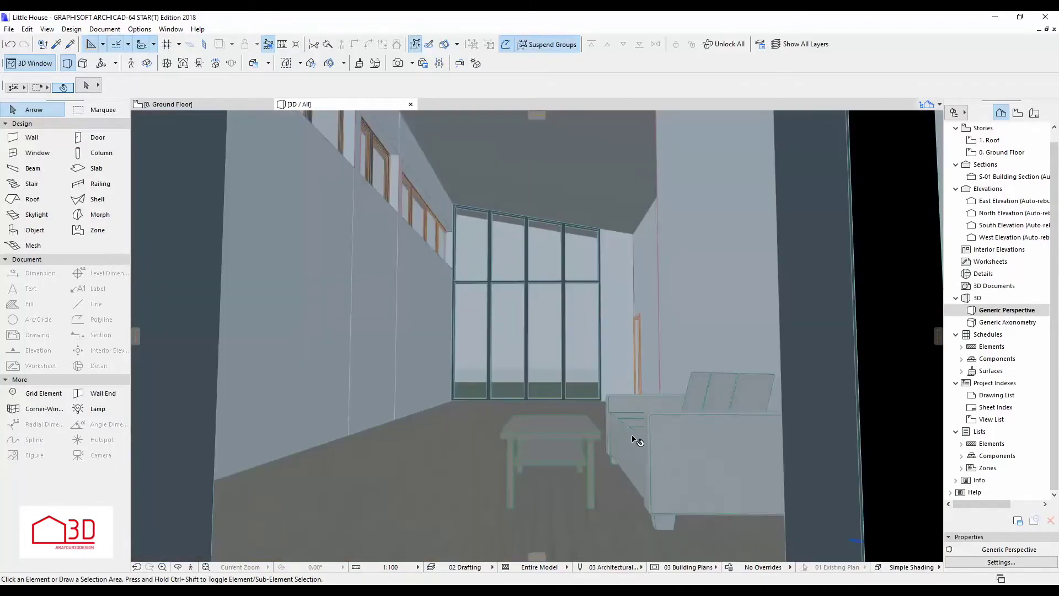
scroll(582, 405, down, 3)
scroll(590, 386, down, 3)
scroll(602, 364, down, 3)
scroll(612, 343, up, 1)
scroll(613, 343, up, 3)
scroll(433, 386, up, 3)
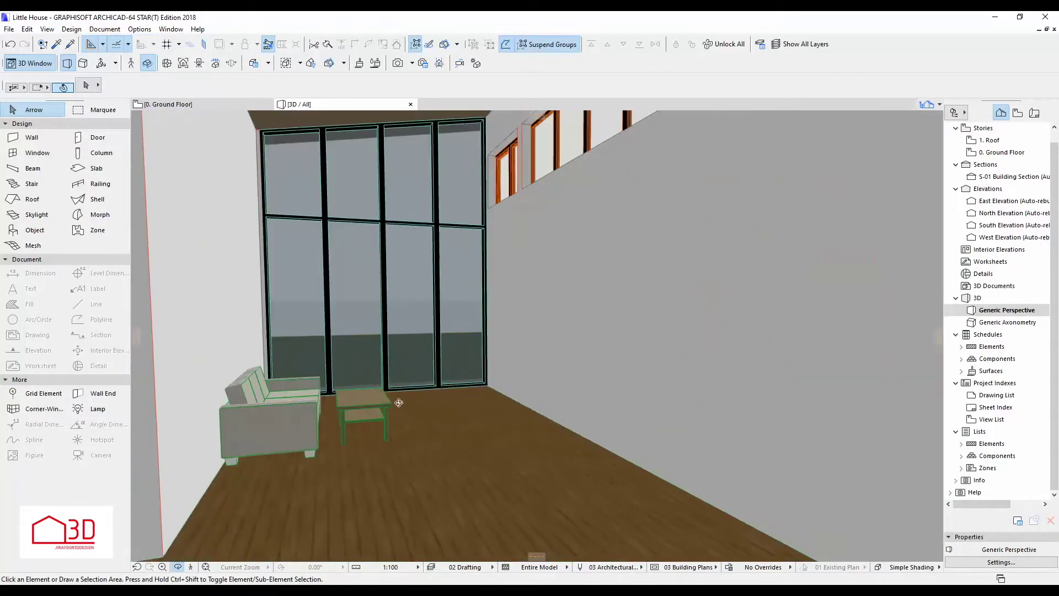
Pan the view, select the sofa layout and open its Object Selection Settings.
middle_drag(340, 360, 408, 404)
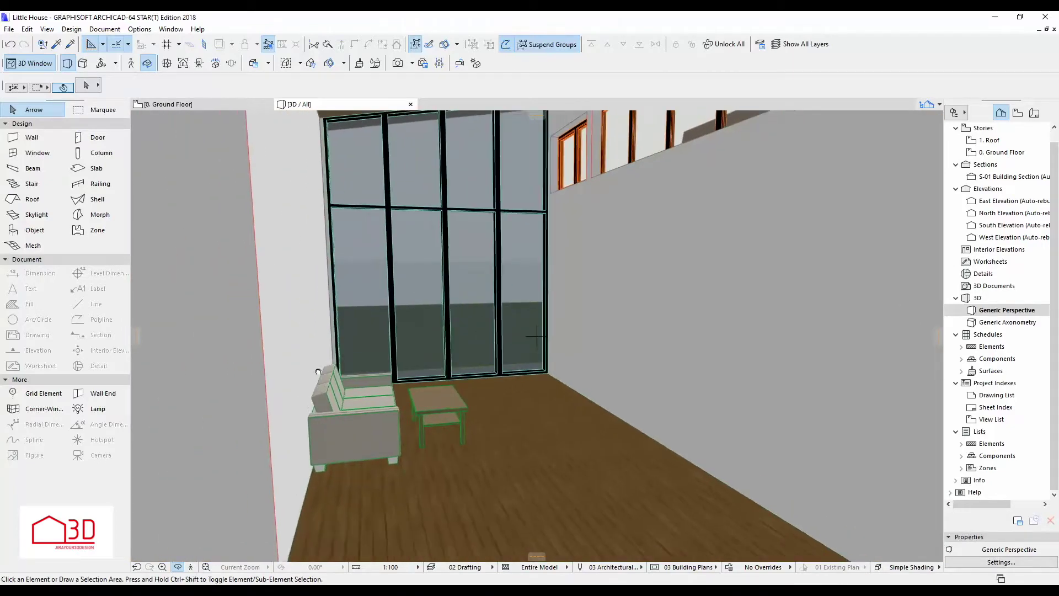
click(451, 426)
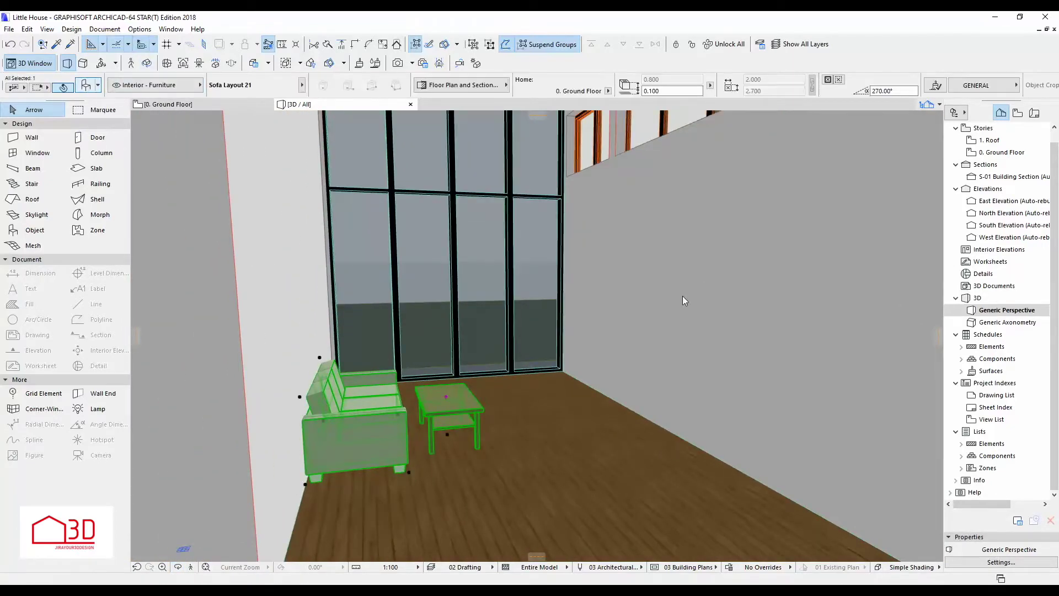
key(ctrl+t)
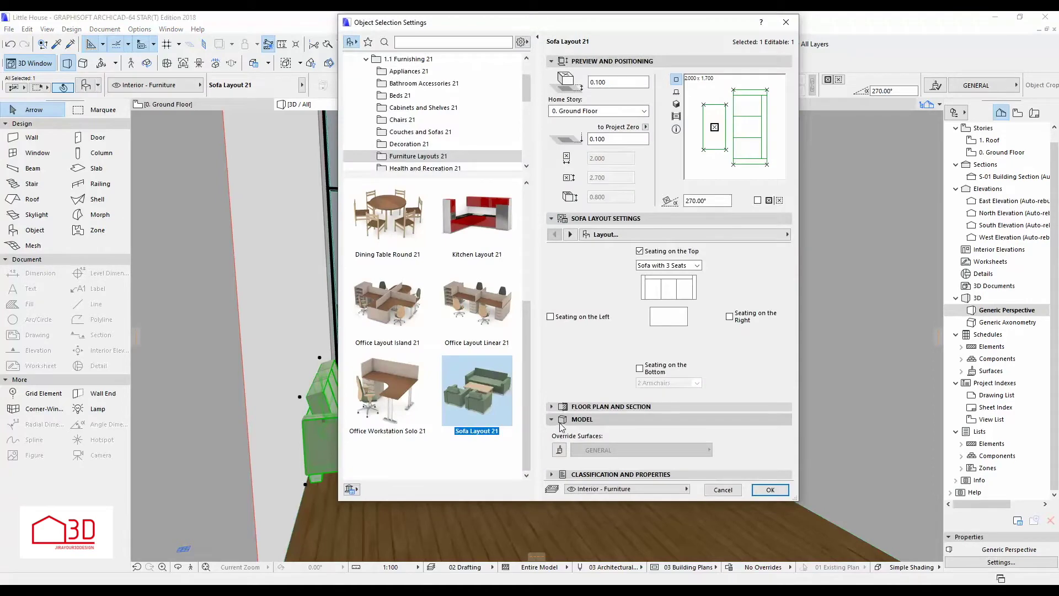
Undo the accidental sofa change and reopen the layout settings at the table parameters.
click(770, 490)
scroll(352, 407, up, 3)
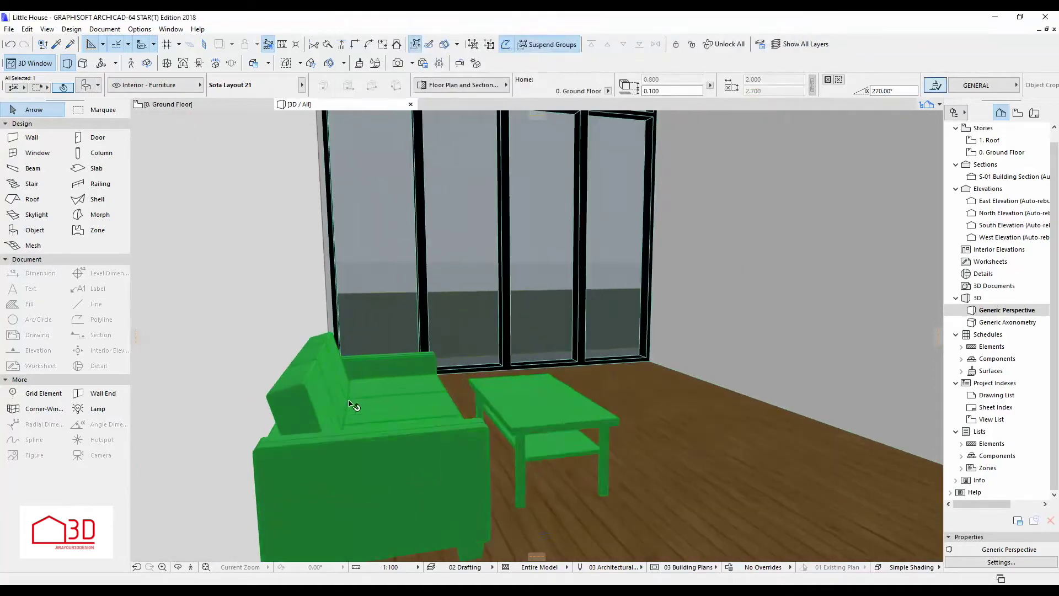
key(ctrl+z)
click(88, 86)
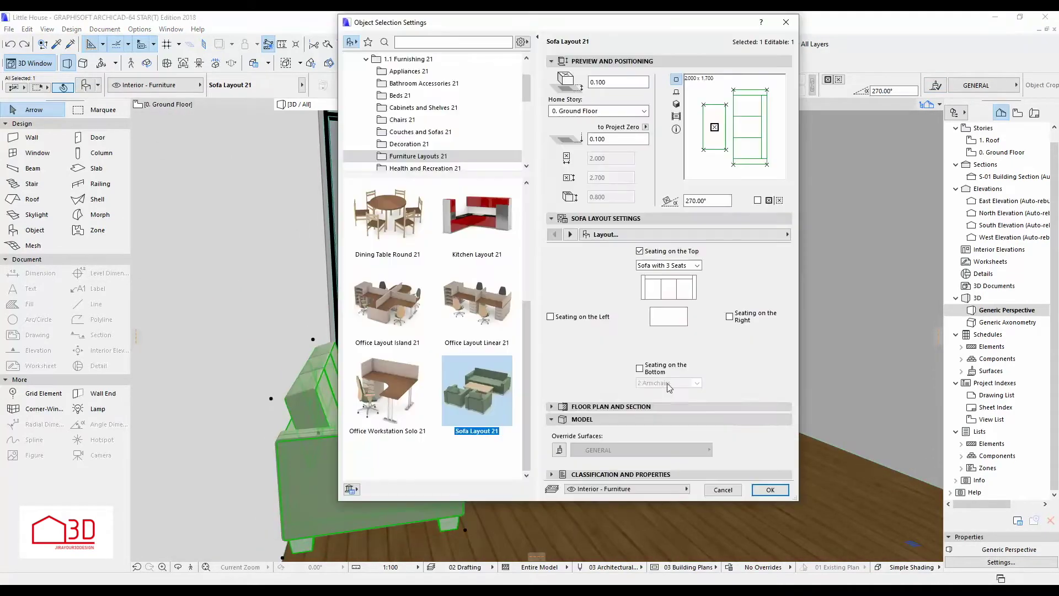
click(684, 234)
click(844, 260)
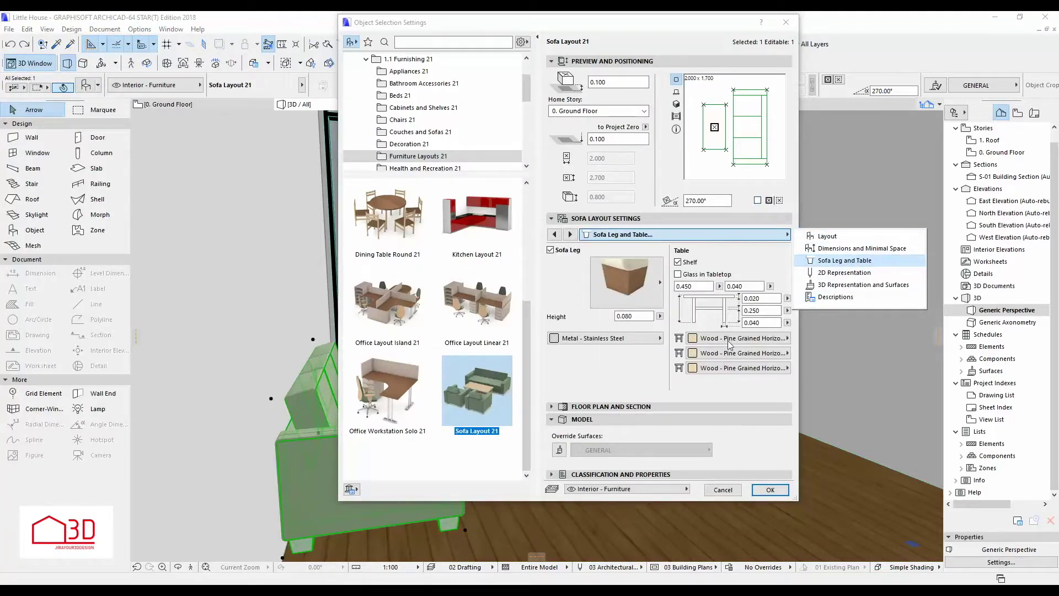
Set tabletop and shelf to Glass - Clear Fast and legs to Paint - Ivory Black.
click(833, 284)
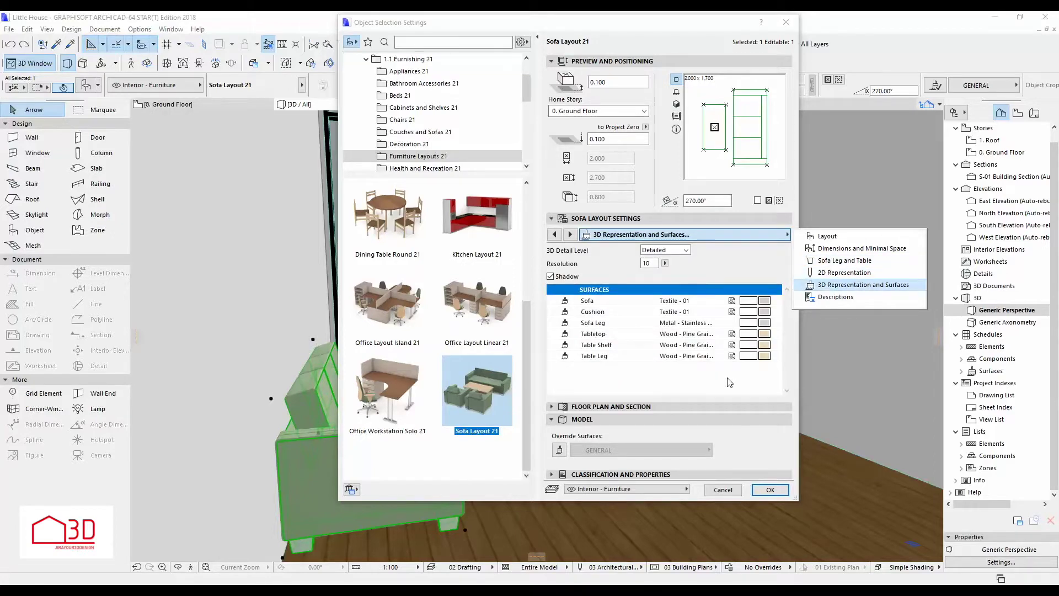
click(777, 334)
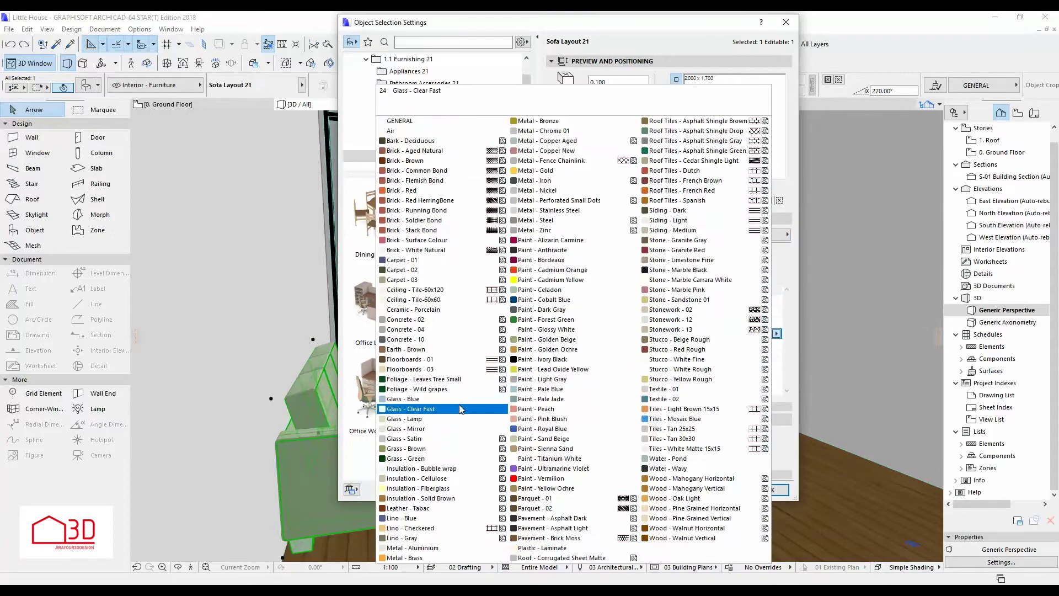
click(441, 409)
click(765, 345)
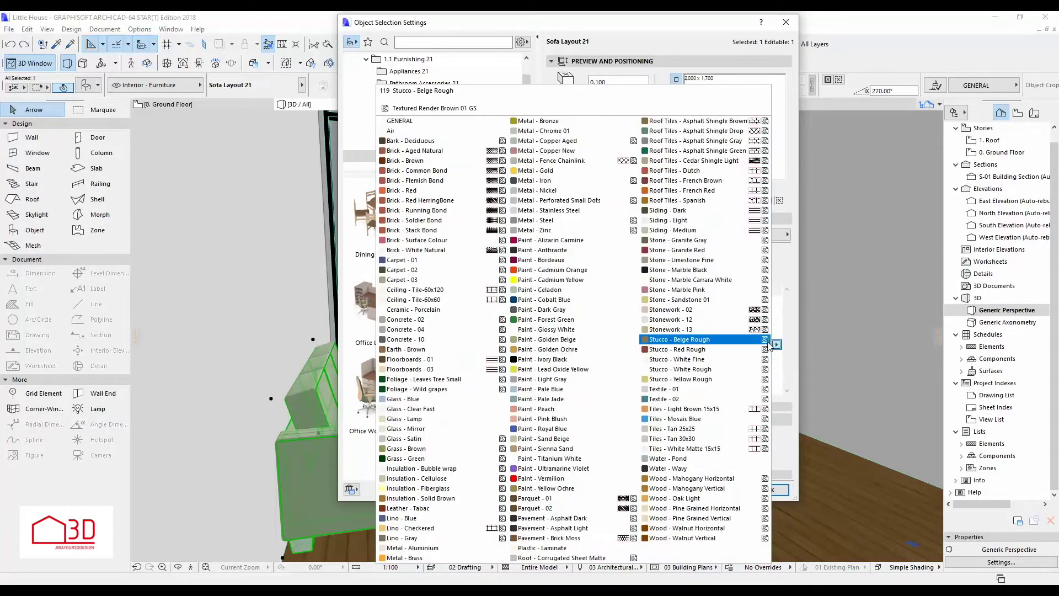
click(442, 409)
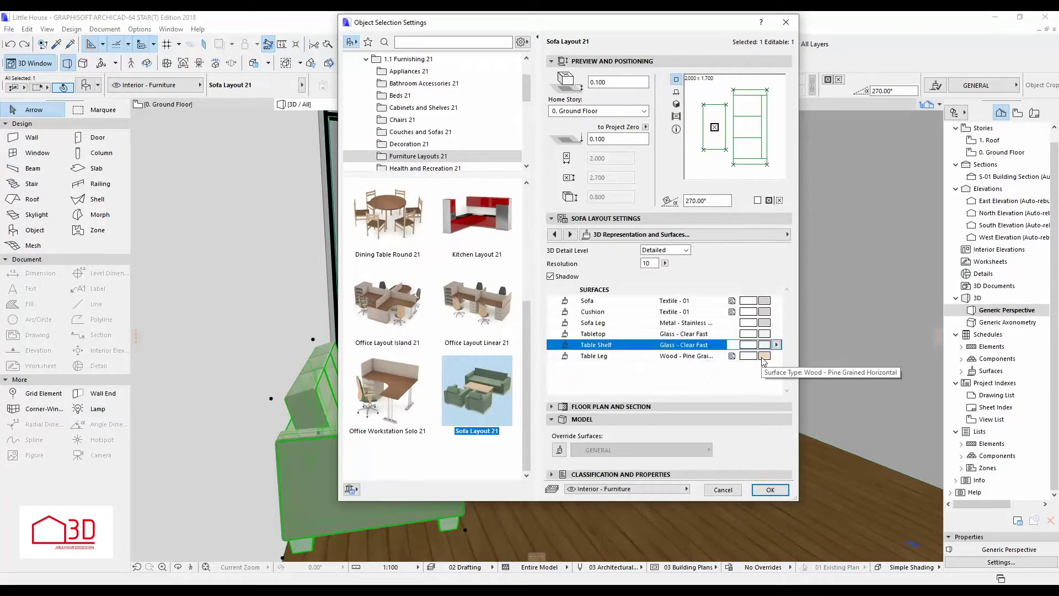
click(764, 356)
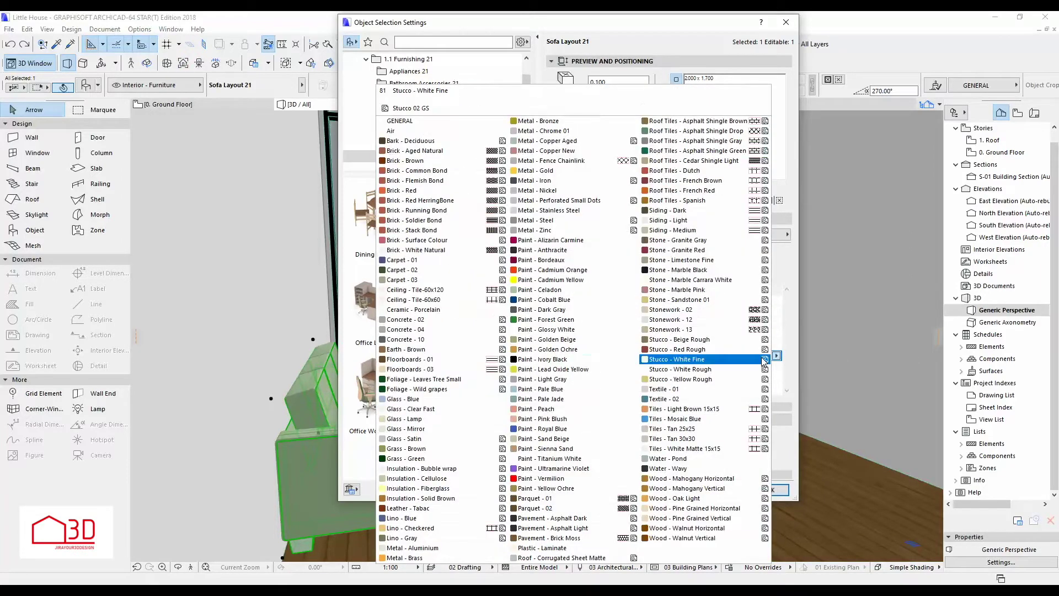
click(564, 359)
click(771, 491)
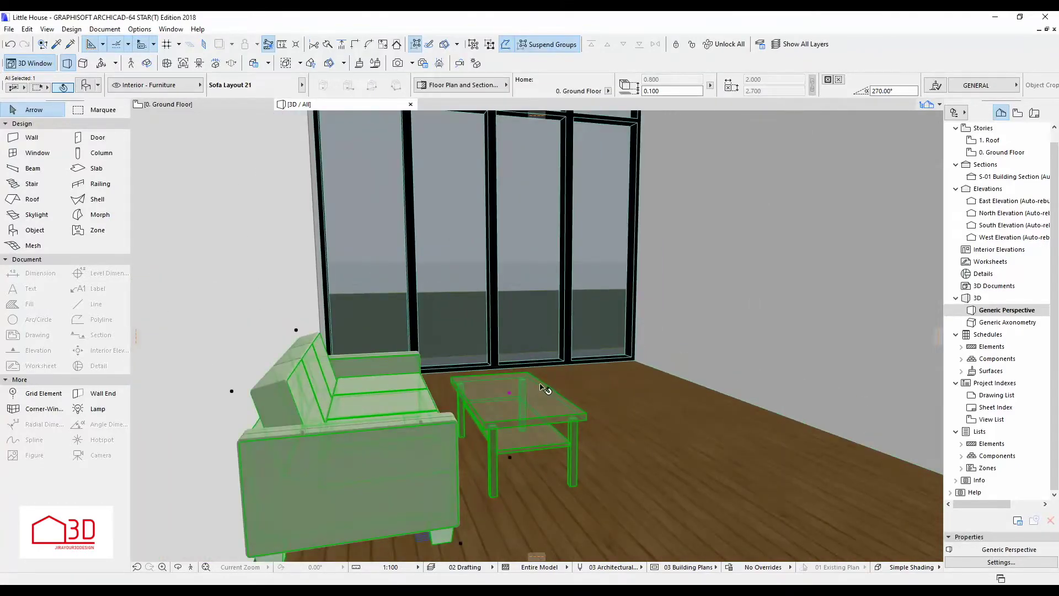
click(166, 104)
double_click(34, 230)
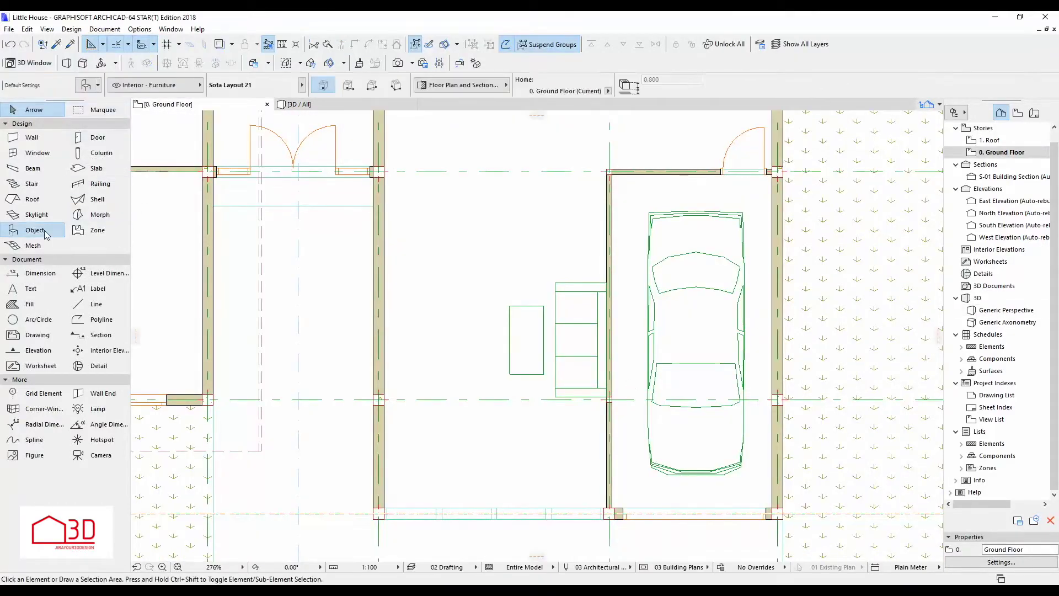
Place a Sofa 21 from Couches and Sofas against the wall above the layout.
click(419, 133)
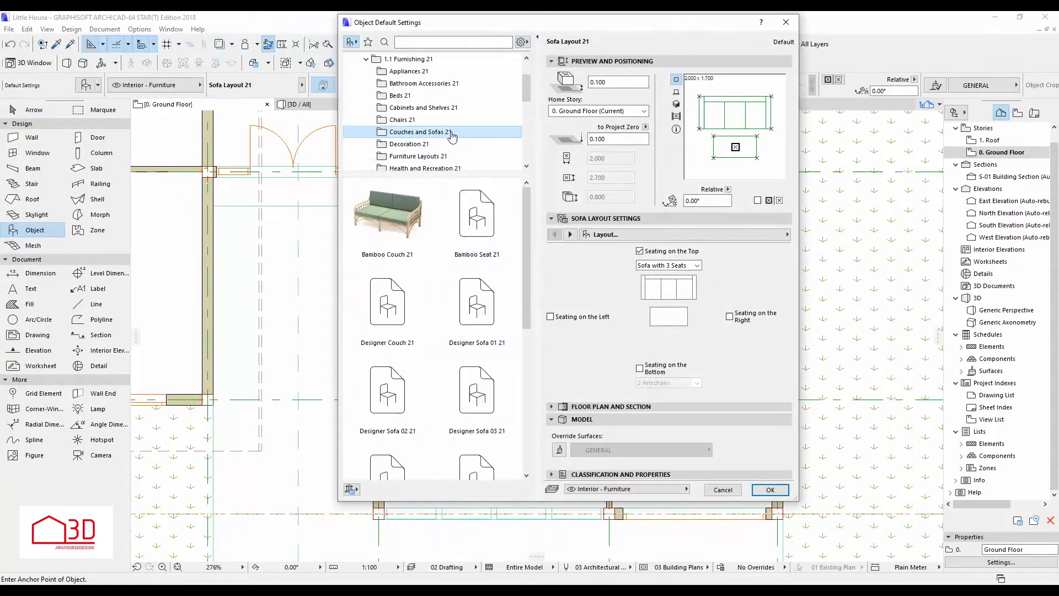
scroll(431, 284, down, 3)
click(411, 293)
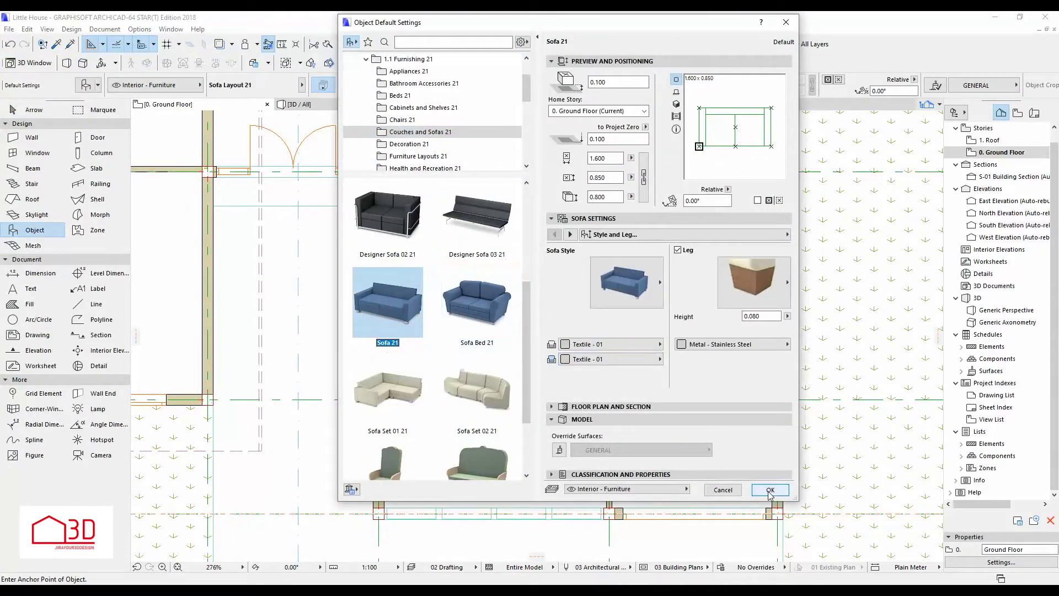
click(770, 490)
click(601, 242)
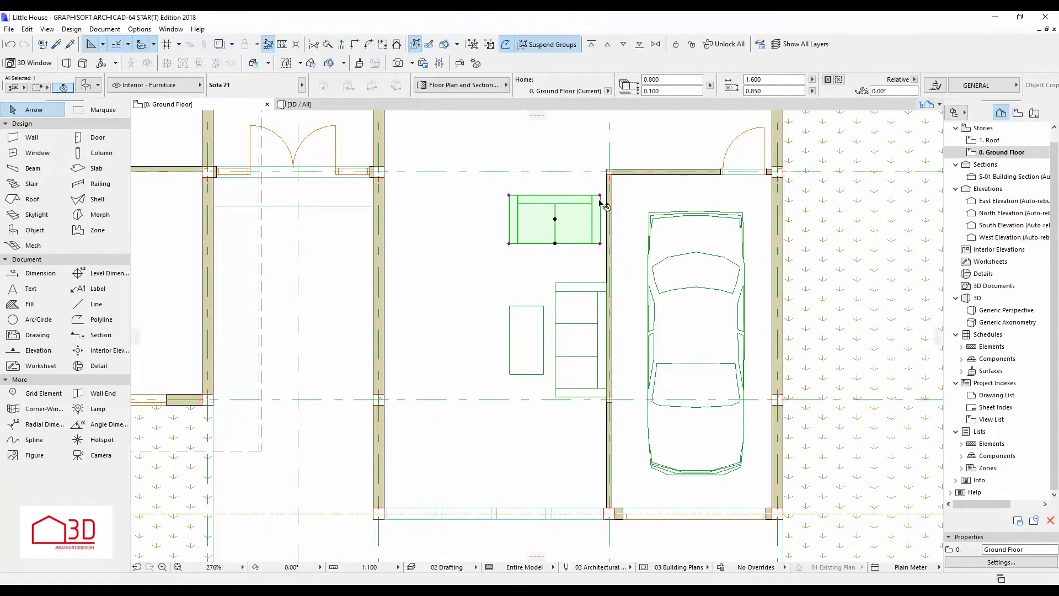
Mirror the sofa to face the table, move it below the table, and view it in 3D.
click(596, 229)
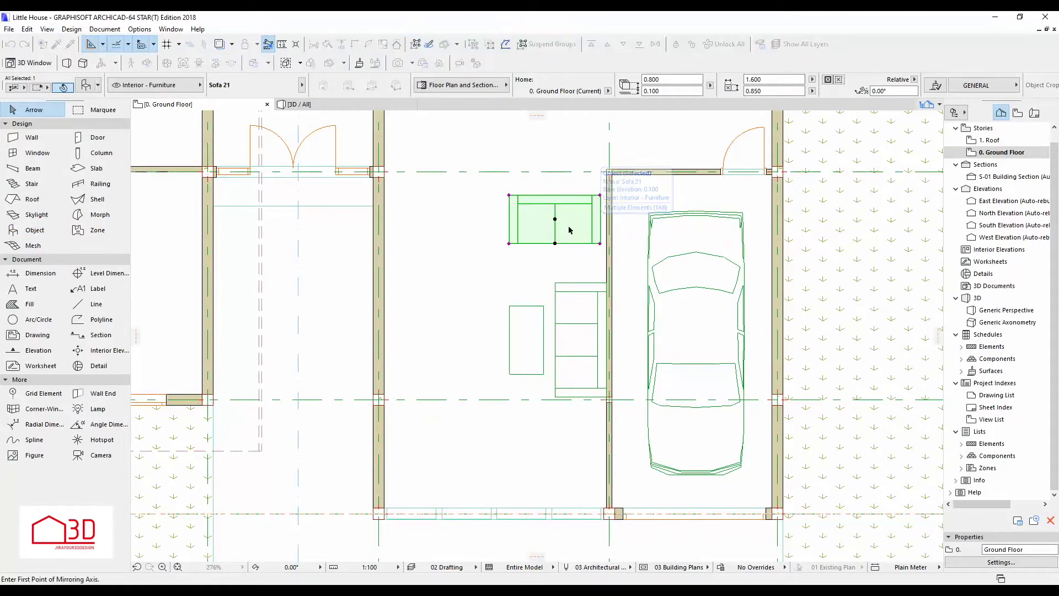
click(597, 237)
drag(601, 197, 555, 411)
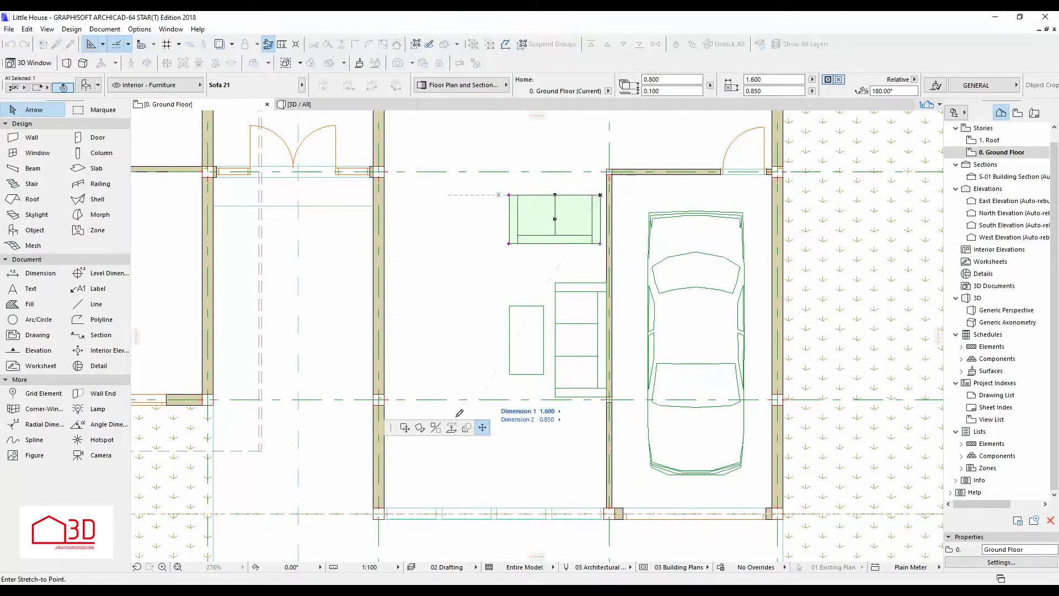
click(550, 403)
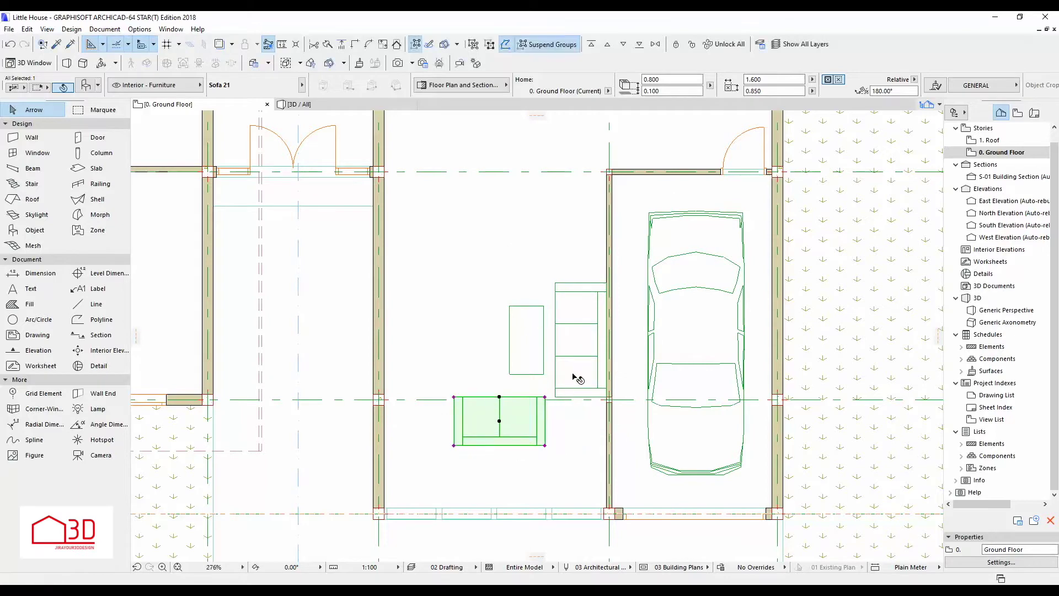
scroll(573, 375, up, 3)
click(541, 407)
scroll(540, 417, up, 1)
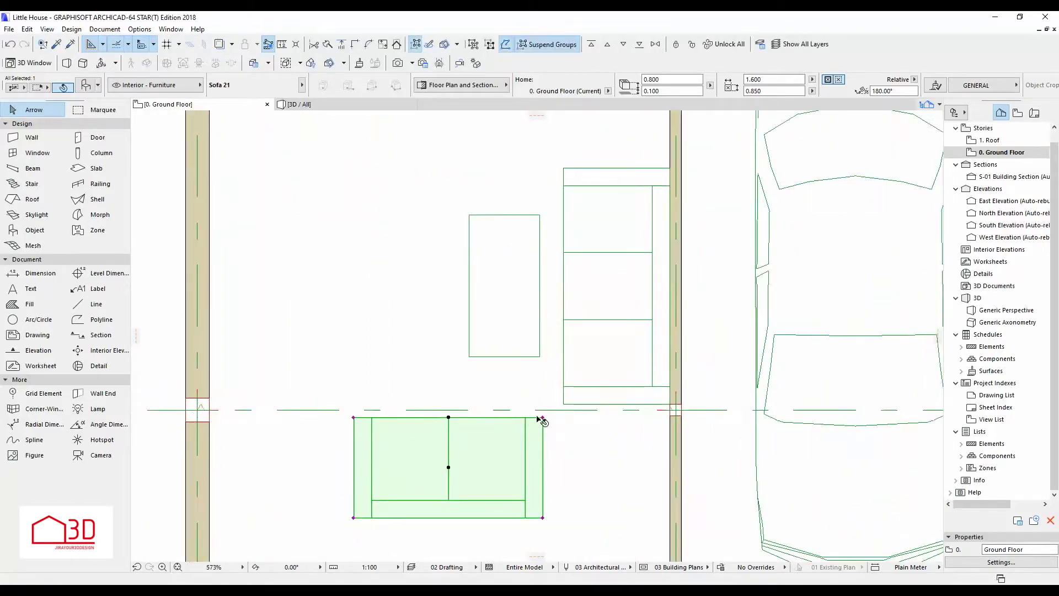
scroll(552, 422, up, 2)
click(545, 417)
scroll(579, 408, down, 3)
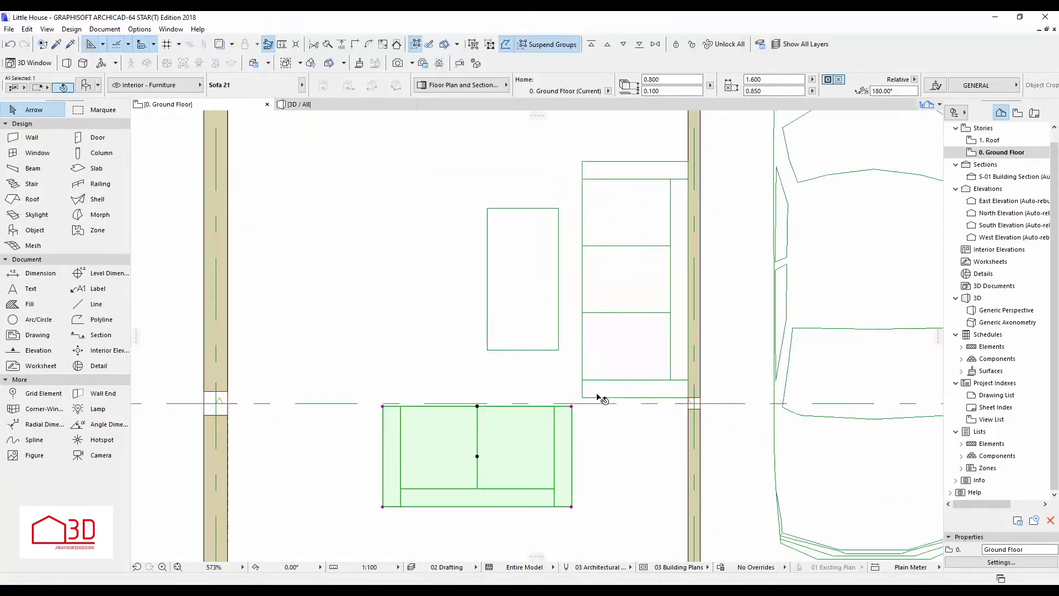
key(F3)
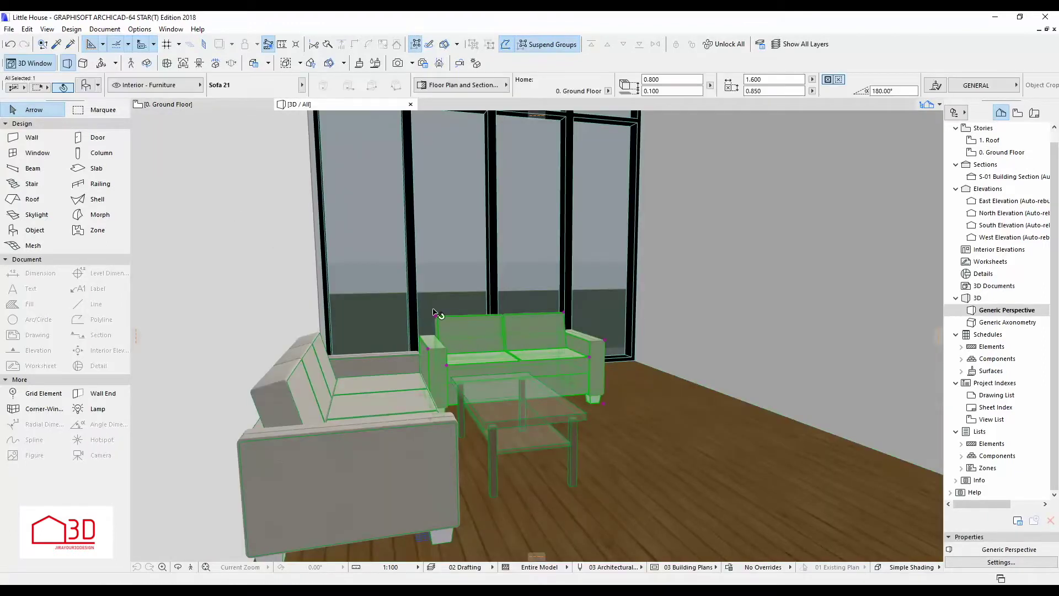
Go back to the ground floor plan and pick the Slab tool.
click(179, 104)
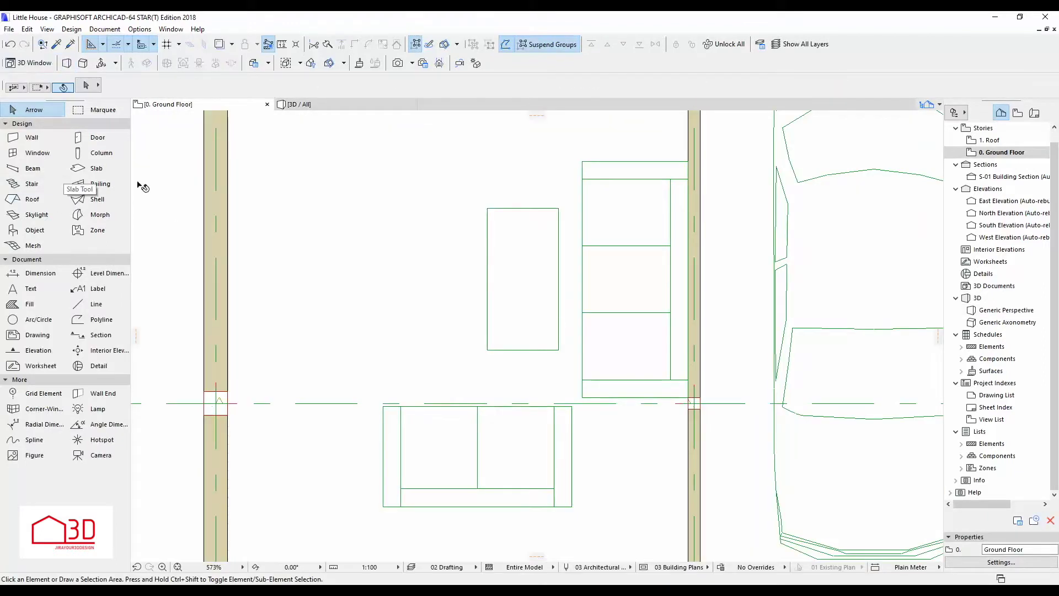
click(102, 173)
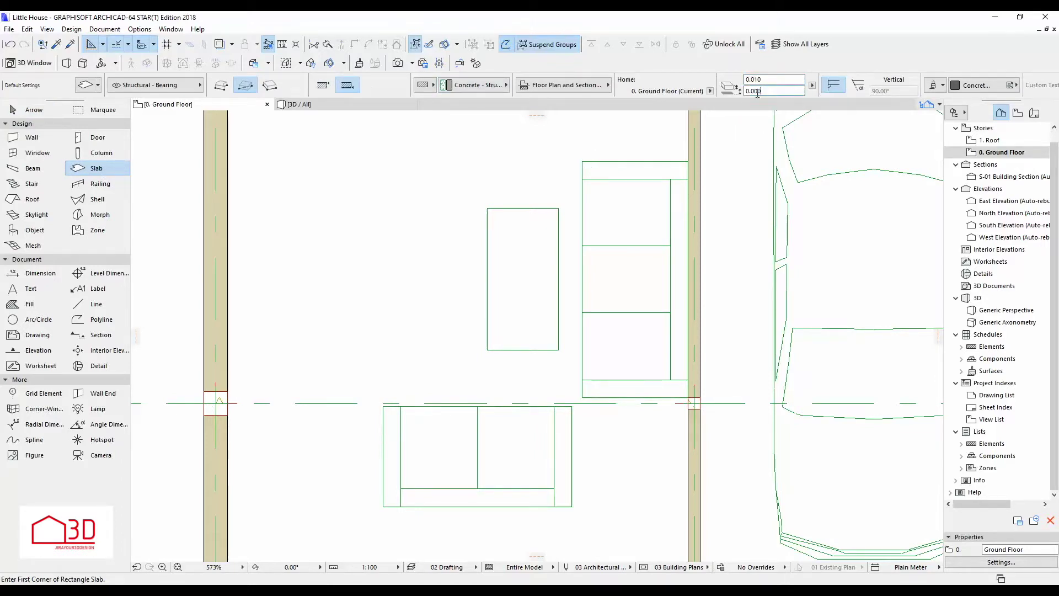
Draw a rectangular rug slab under the table and give it a 0.100 offset.
click(583, 160)
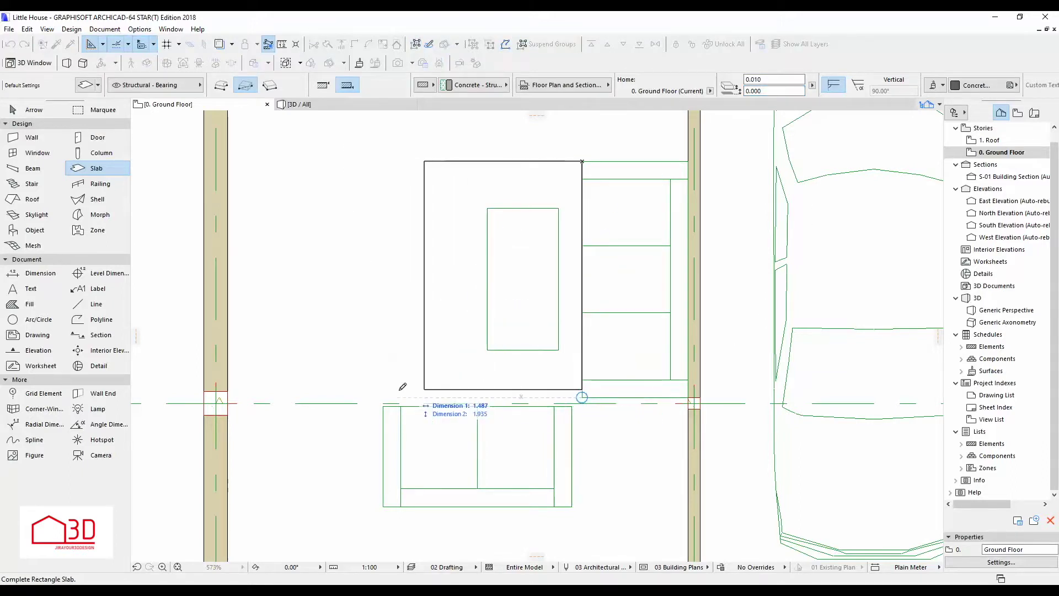
click(343, 396)
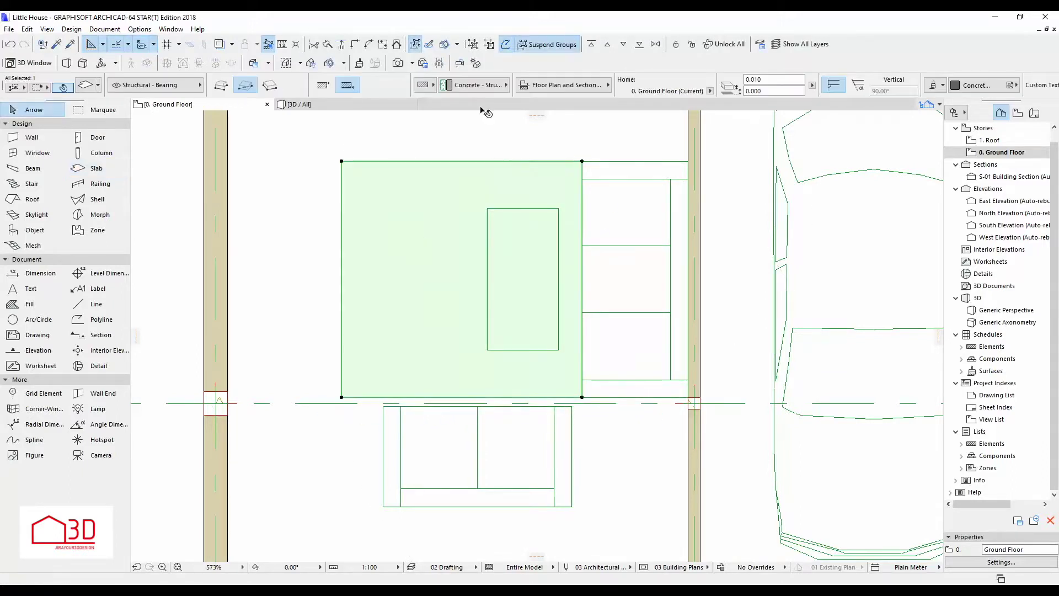
click(490, 86)
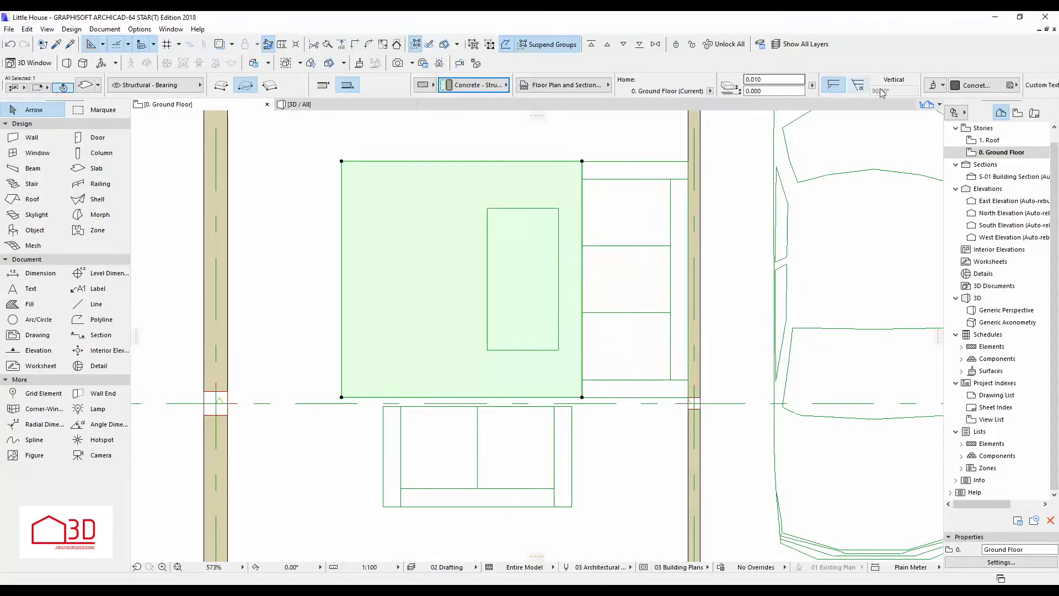
click(355, 104)
click(577, 469)
click(168, 104)
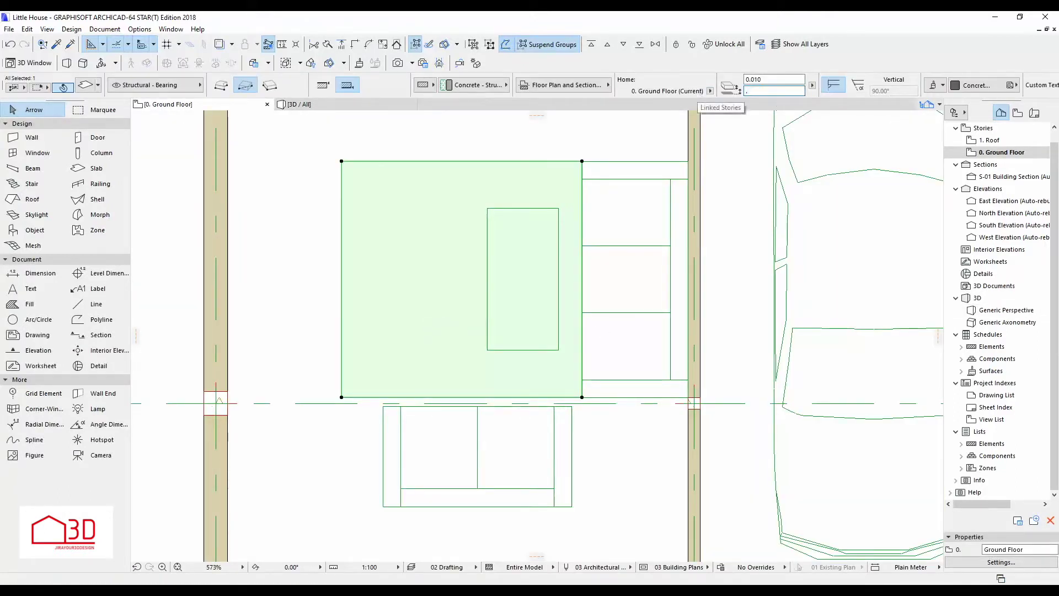
text(0.100)
key(Return)
Check the raised rug slab in 3D, orbiting down toward the table.
key(F3)
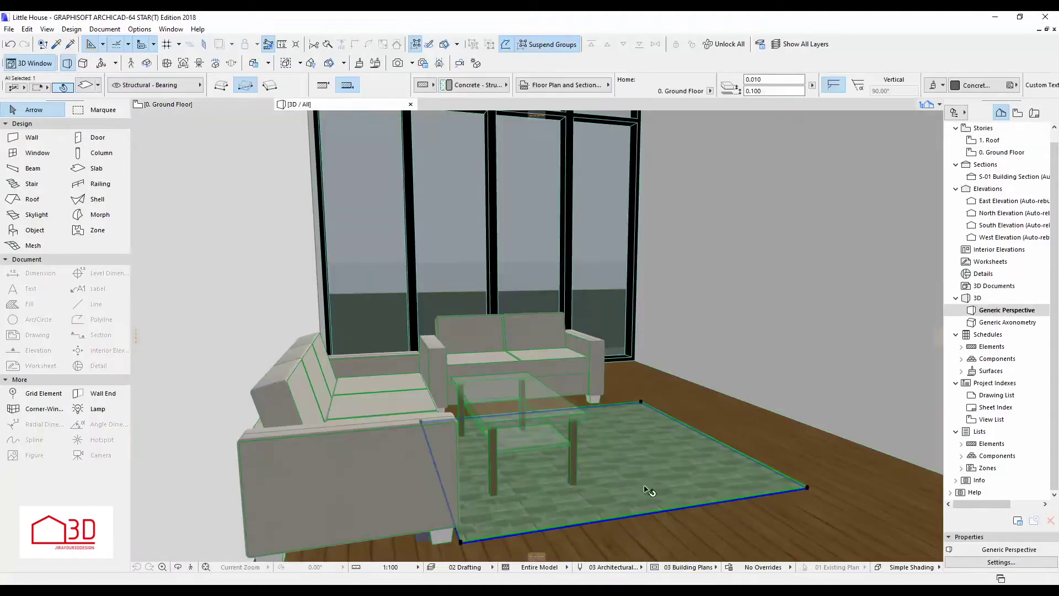
scroll(486, 513, down, 2)
scroll(495, 552, up, 3)
scroll(496, 503, up, 3)
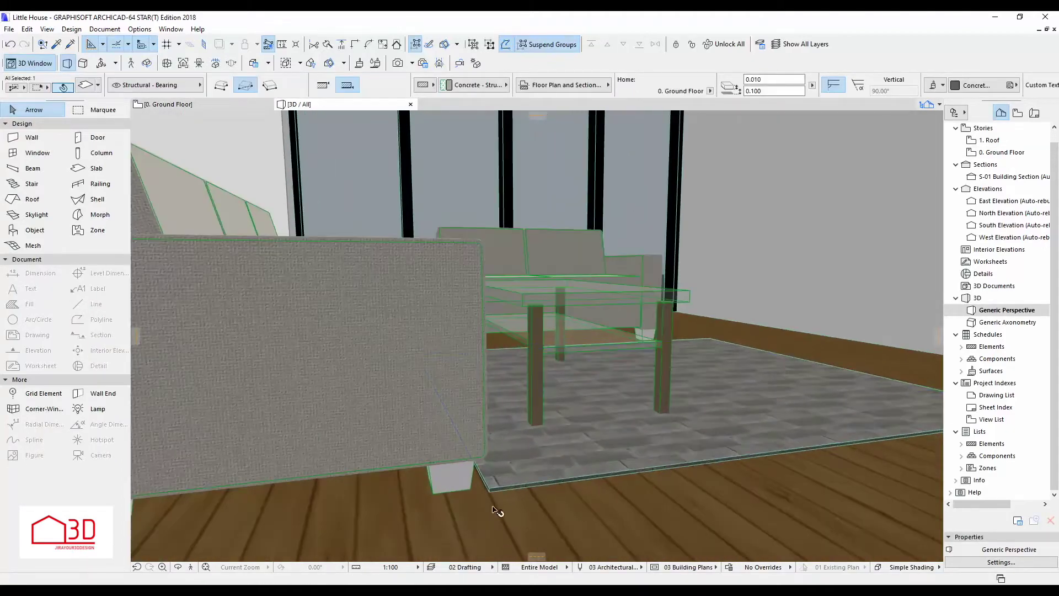
scroll(489, 502, up, 2)
click(500, 489)
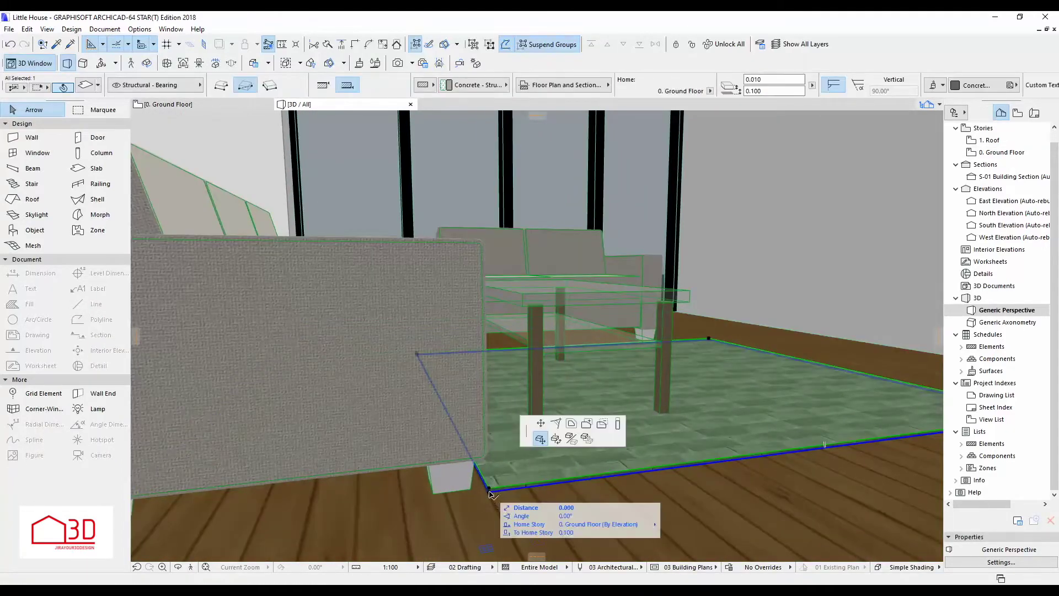
key(Escape)
mouse_move(571, 478)
shift+middle_down()
mouse_move(570, 430)
mouse_move(549, 467)
mouse_move(412, 480)
shift+middle_up()
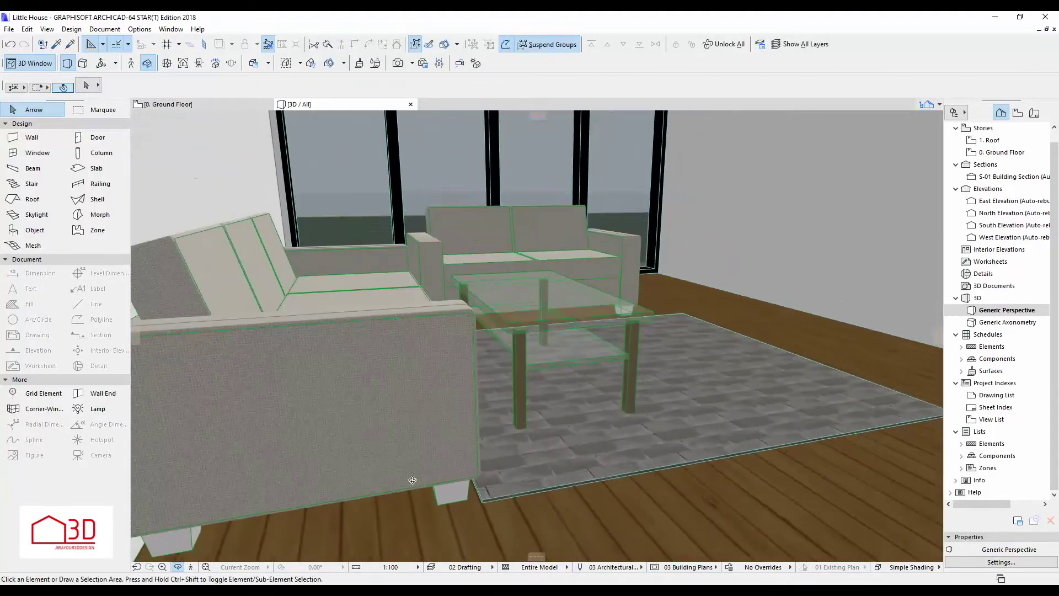
Pick Carpet - 03 in the Element Attributes surface settings.
click(171, 29)
mouse_move(169, 43)
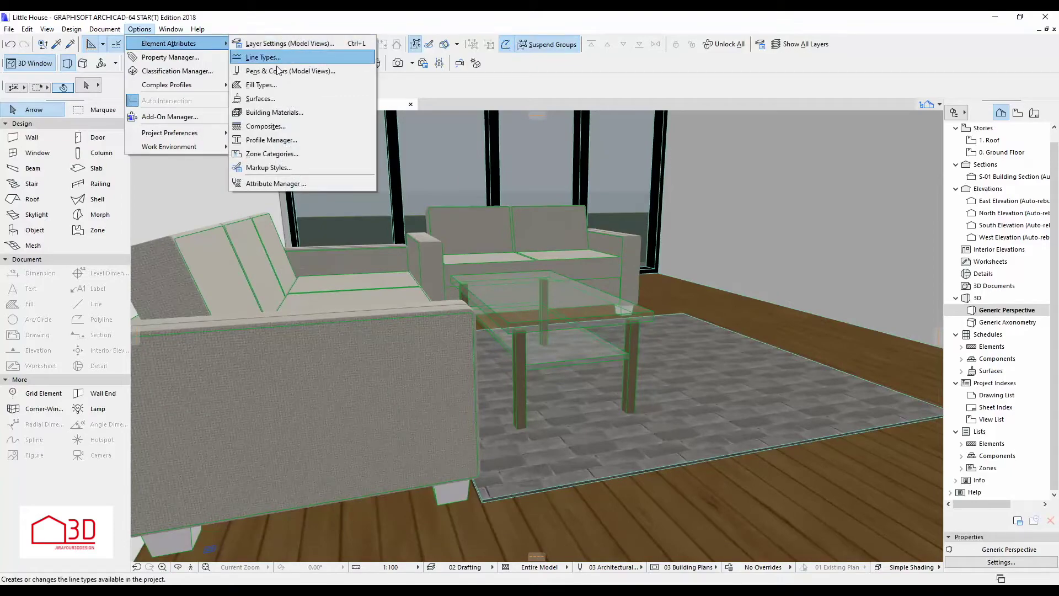
click(259, 98)
click(496, 56)
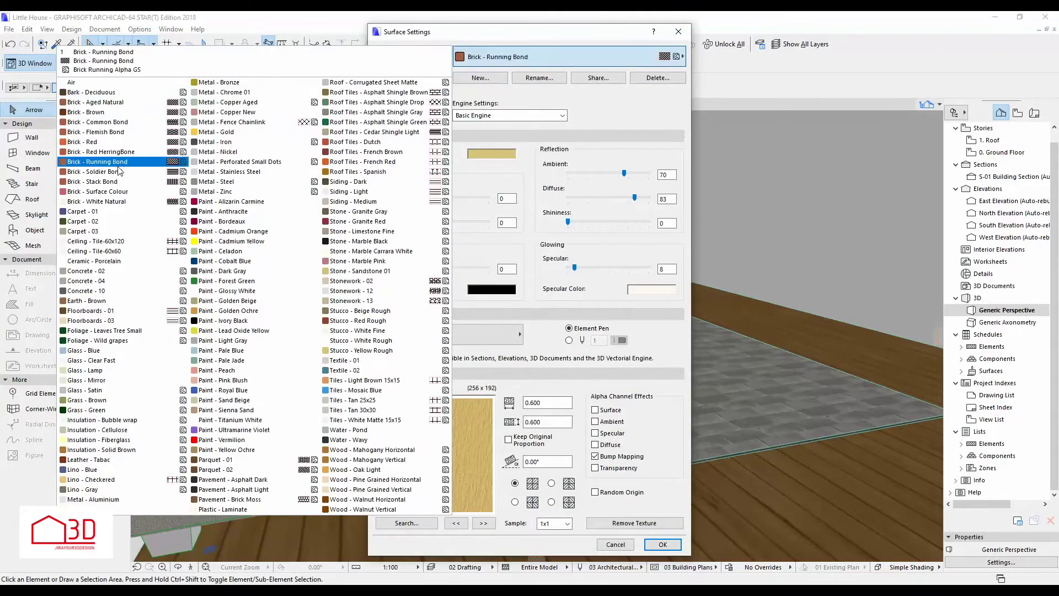
click(116, 232)
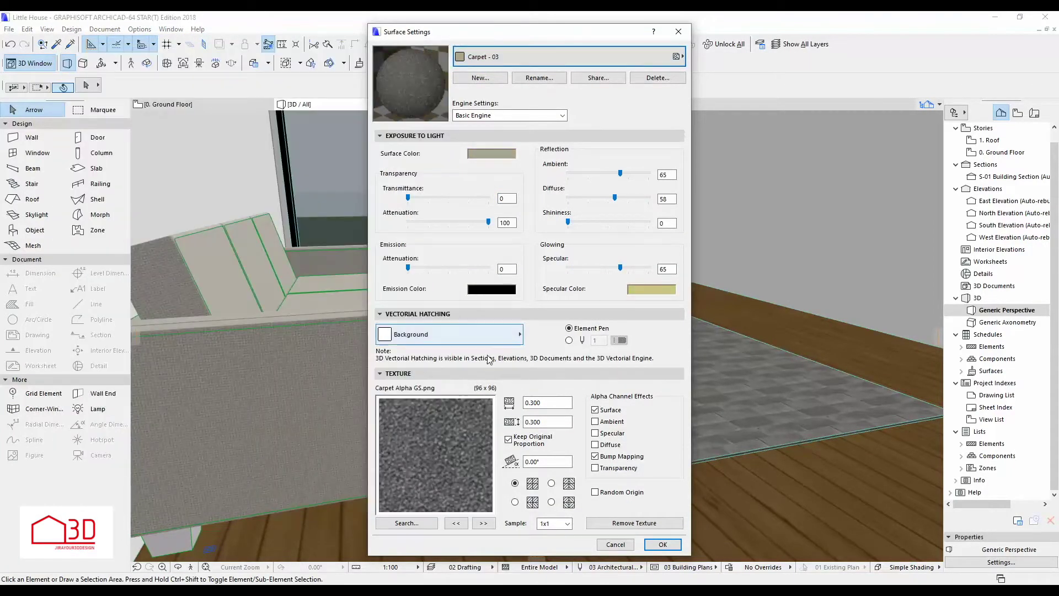
key(Return)
Apply Carpet - 03 to the rug slab, inspect it in 3D, then return to the plan.
click(712, 432)
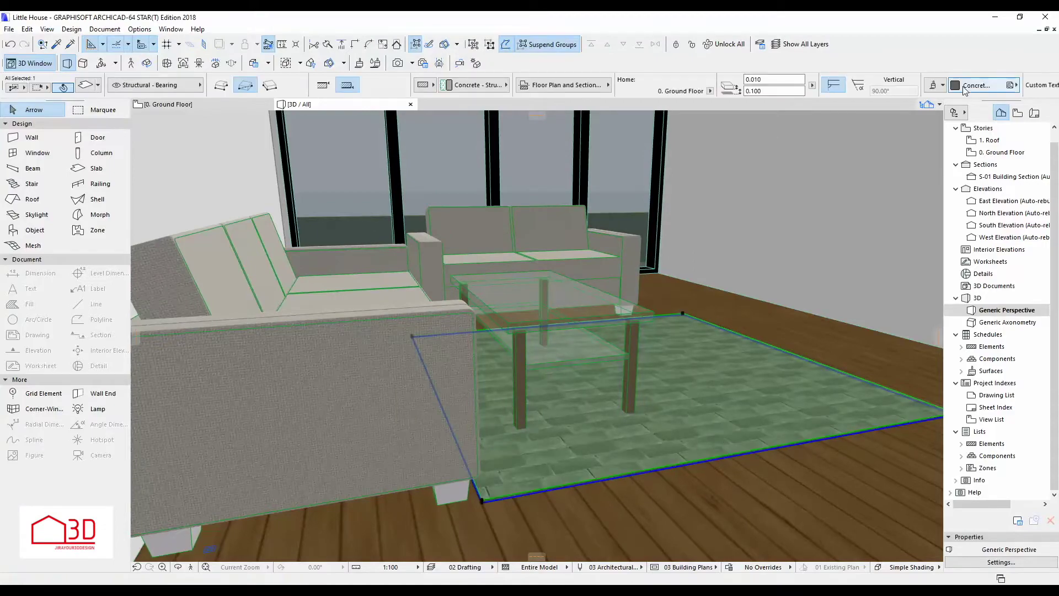
click(964, 91)
click(617, 269)
key(Escape)
mouse_move(705, 452)
shift+middle_down()
mouse_move(496, 472)
mouse_move(526, 455)
shift+middle_up()
click(609, 445)
key(Escape)
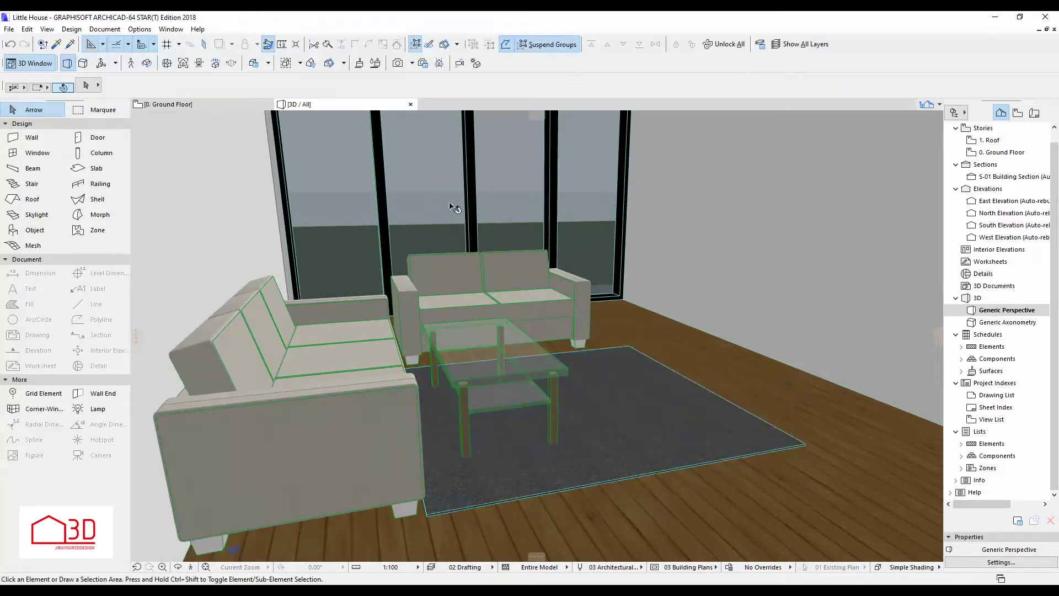
click(179, 105)
Search the object library for lamps and choose LAMPS A.
double_click(41, 231)
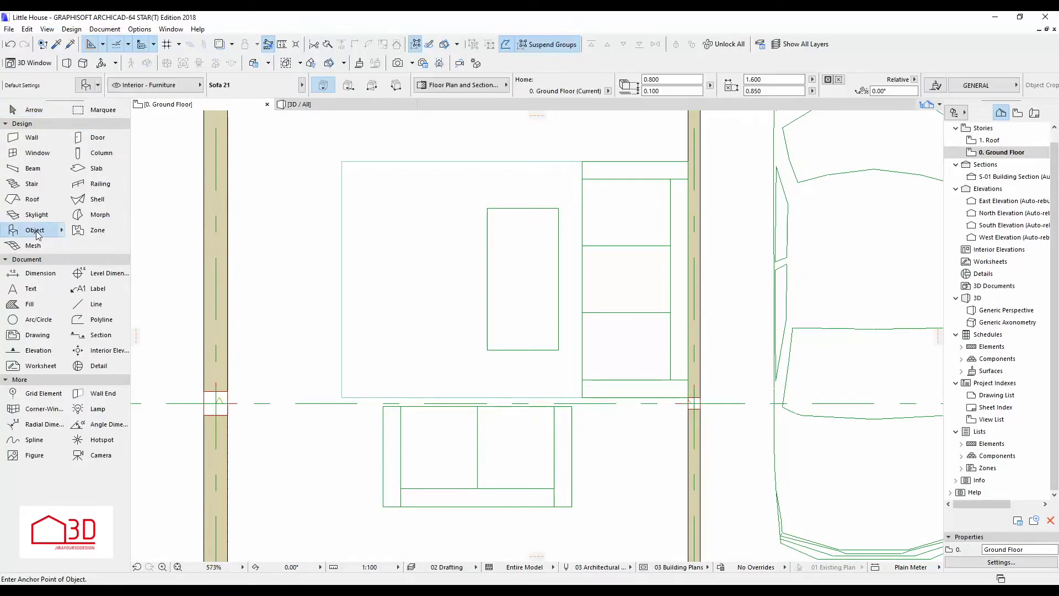
click(451, 44)
text(p)
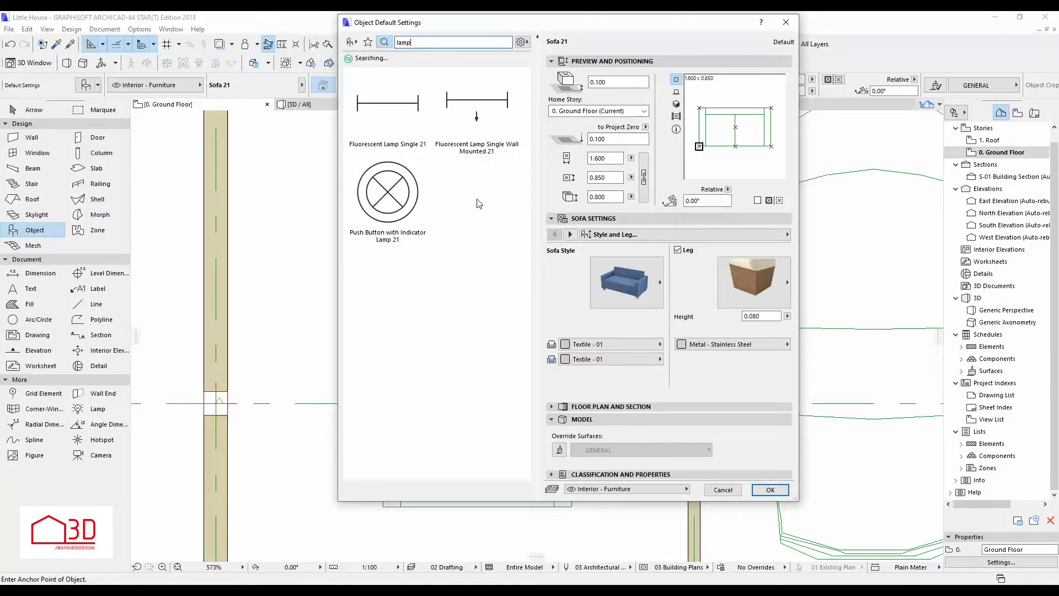
click(477, 279)
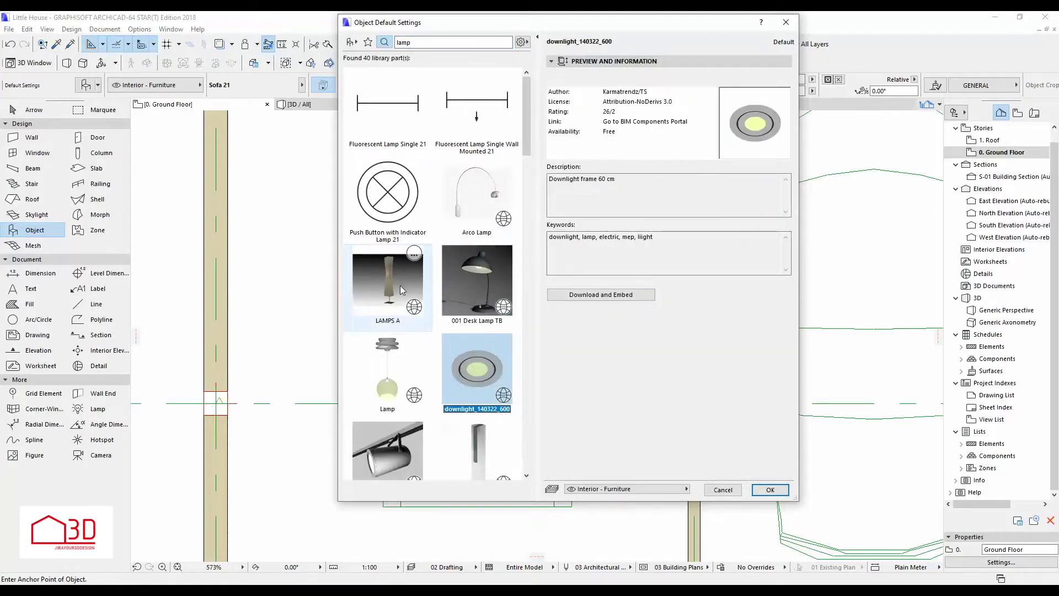
click(399, 286)
scroll(440, 401, down, 2)
scroll(441, 401, down, 3)
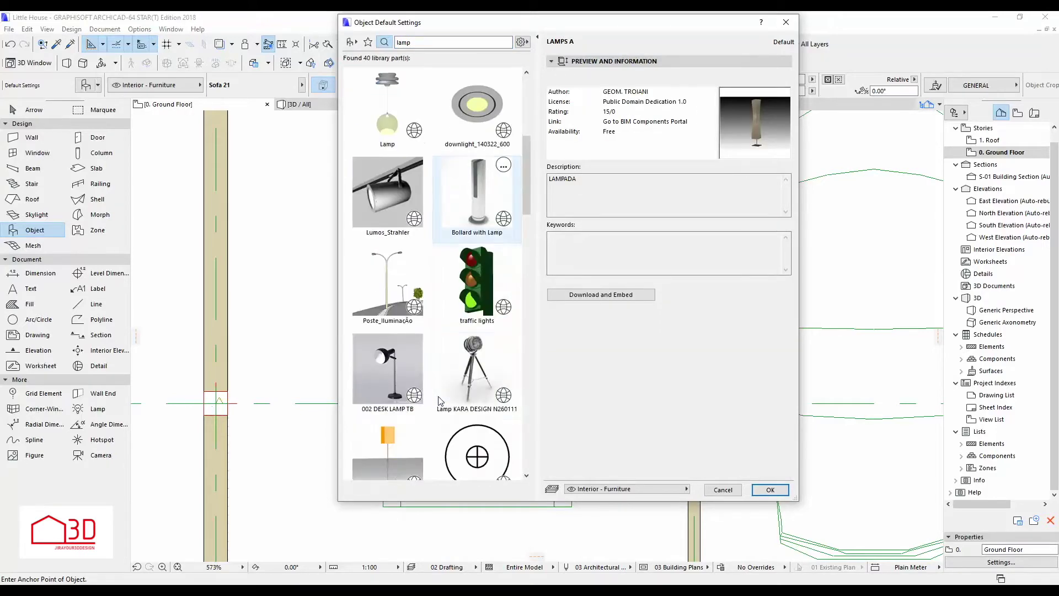
scroll(441, 401, up, 3)
scroll(440, 401, up, 1)
click(771, 491)
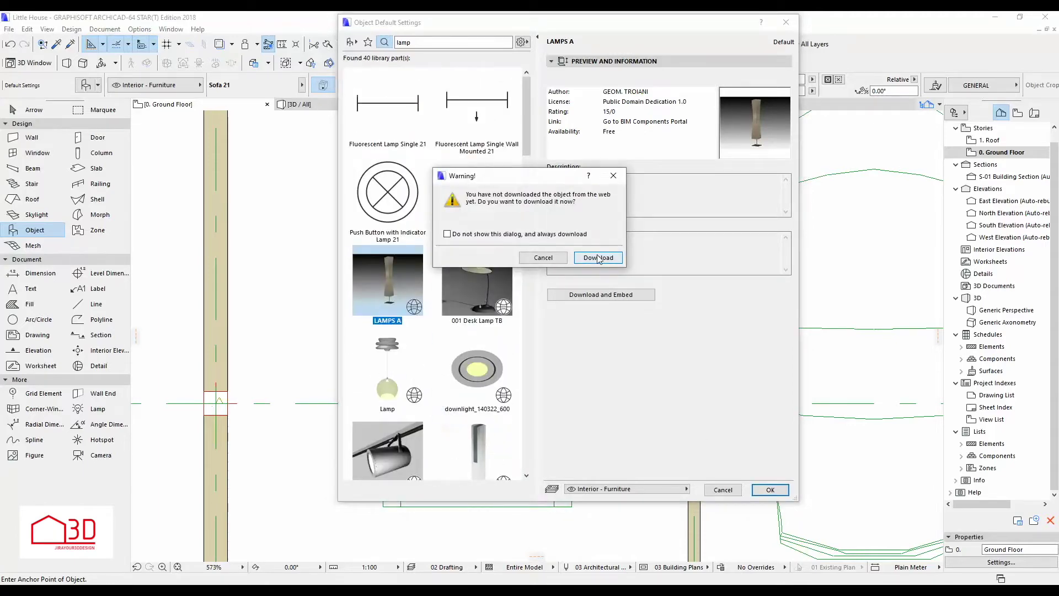
Download LAMPS A, place it beside the sofas, and check it in 3D.
click(598, 257)
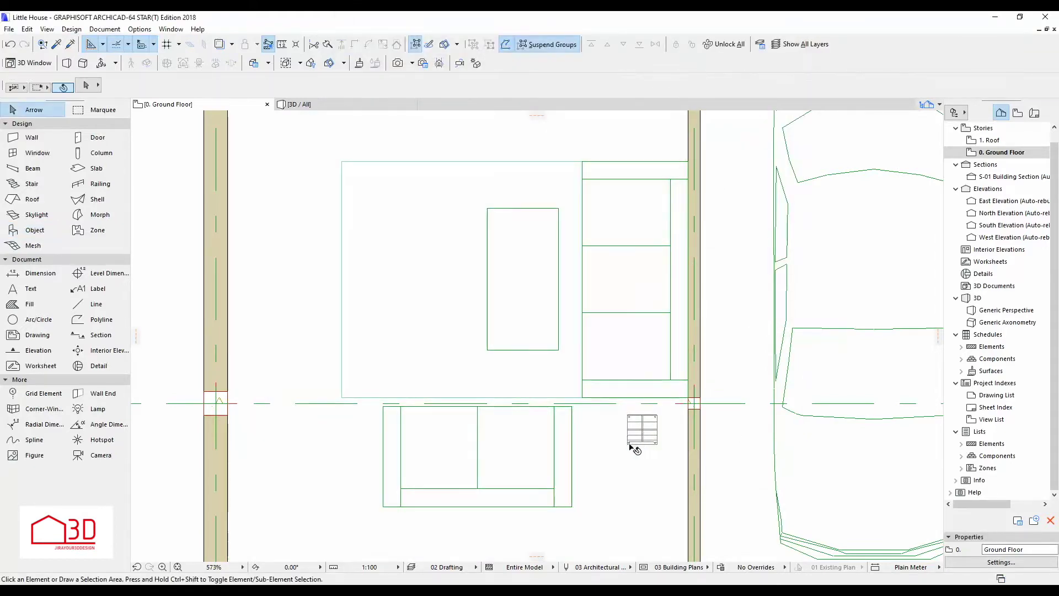
click(642, 435)
click(640, 444)
click(309, 105)
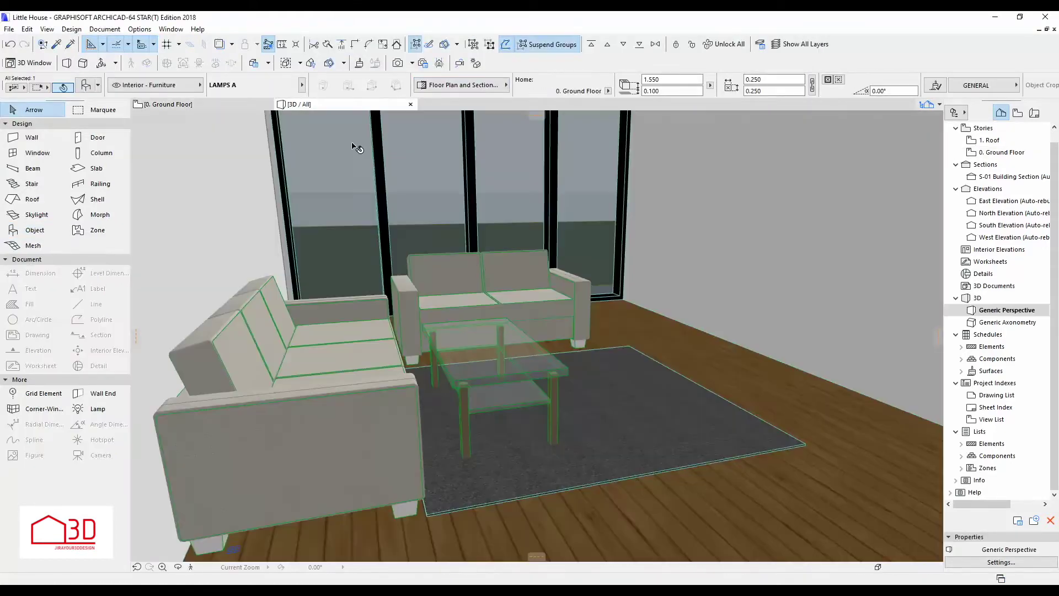
key(Escape)
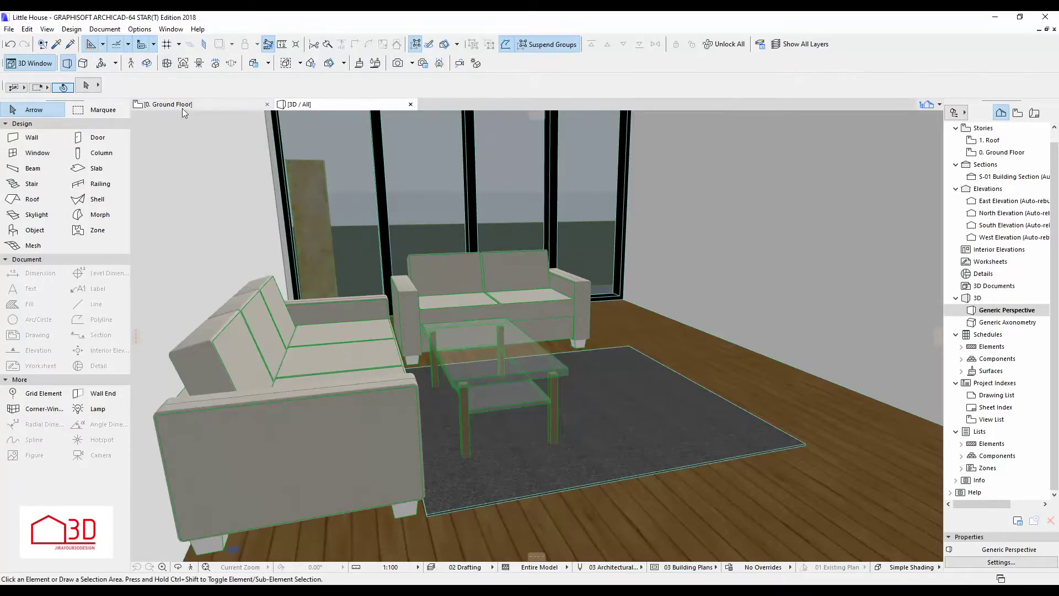
click(182, 108)
double_click(34, 230)
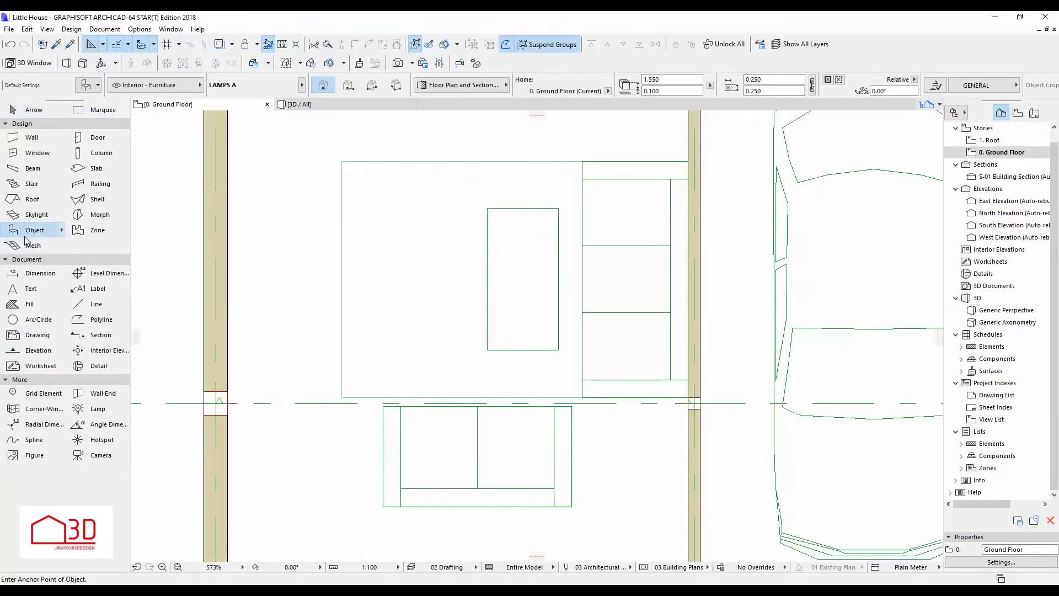
Search the library for 'lamp' and select the linda 16 lamp.
text(lamp)
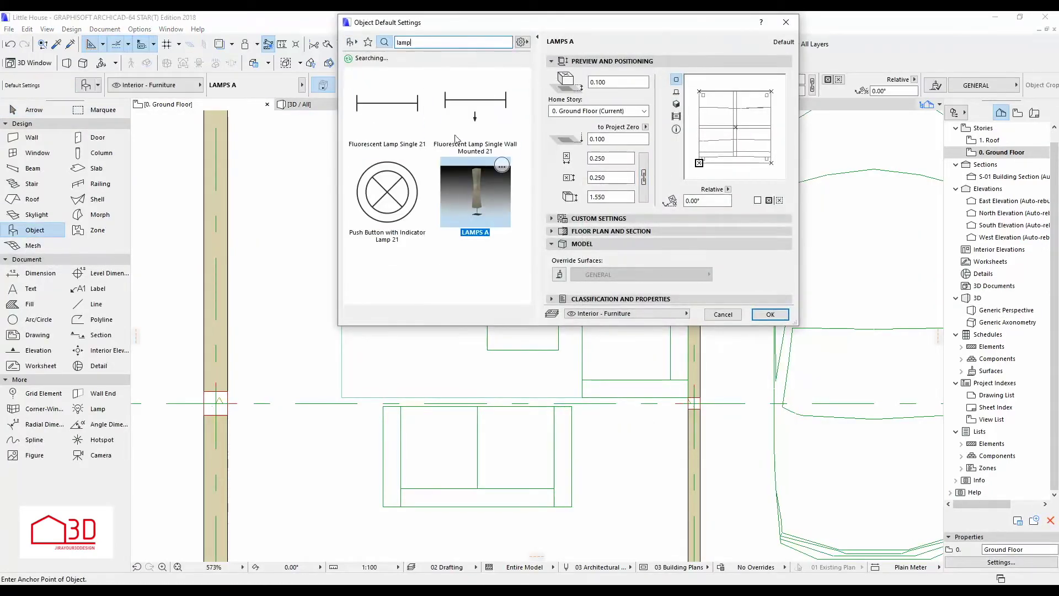
click(441, 269)
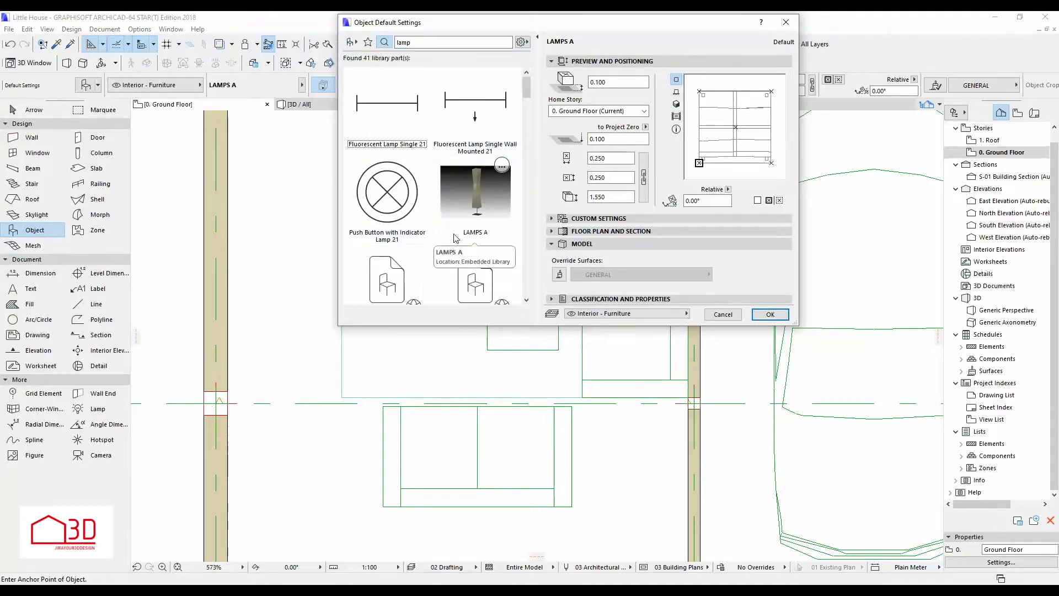
scroll(409, 220, down, 2)
scroll(401, 221, down, 2)
scroll(401, 221, down, 4)
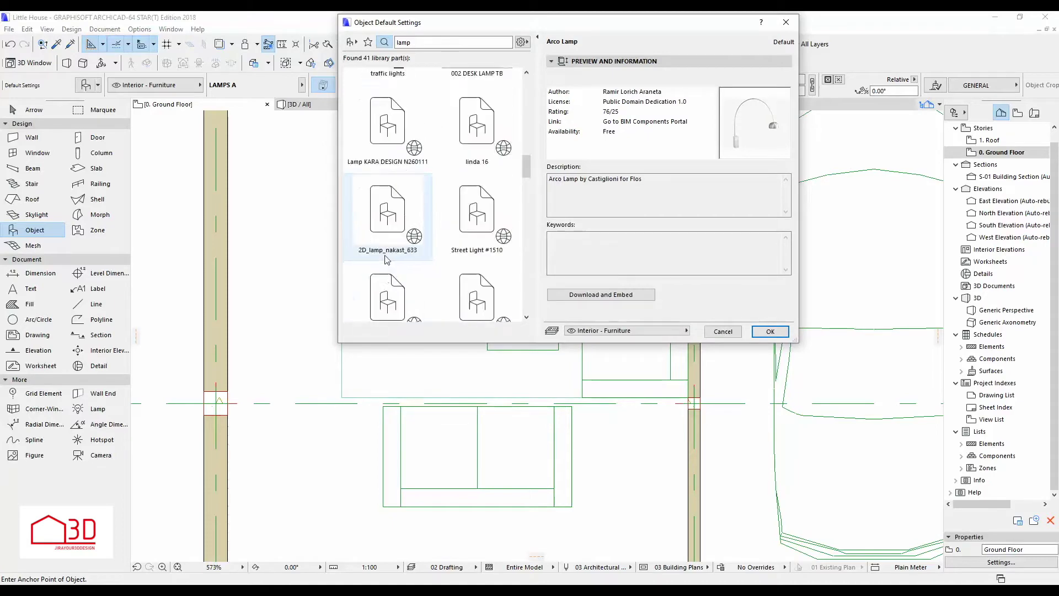
click(386, 187)
click(465, 188)
scroll(466, 221, down, 1)
scroll(467, 225, down, 3)
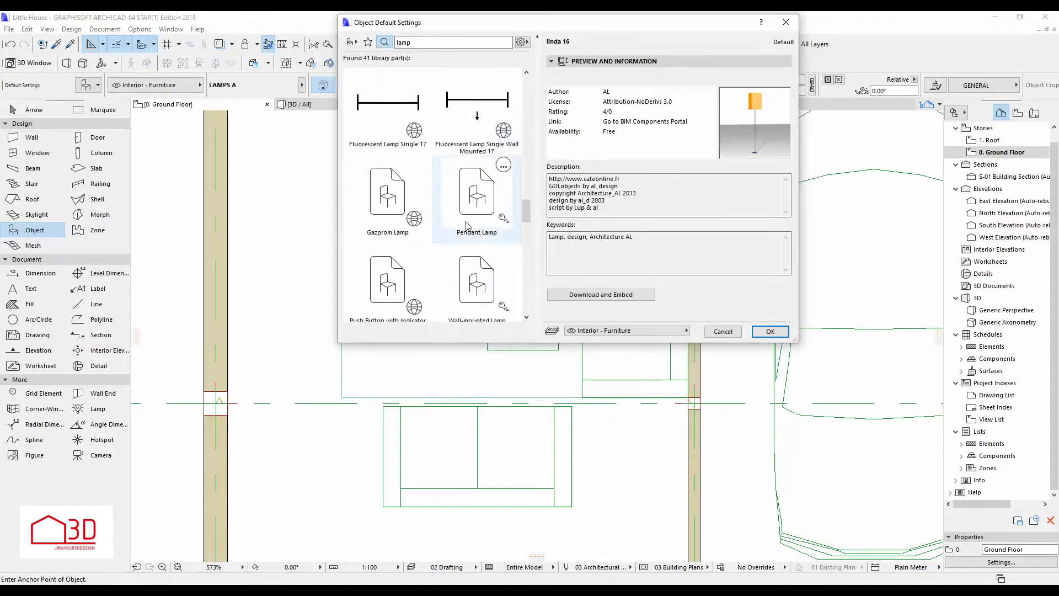
click(465, 223)
scroll(466, 221, up, 4)
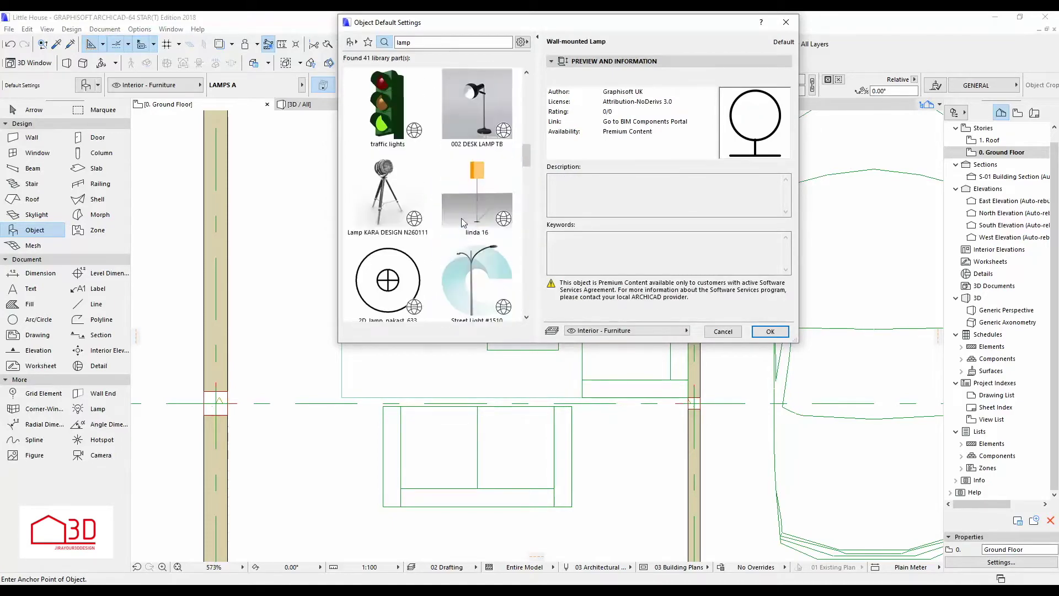
click(477, 188)
click(770, 331)
Download linda 16 and place it beside the wall next to the sofa.
click(595, 258)
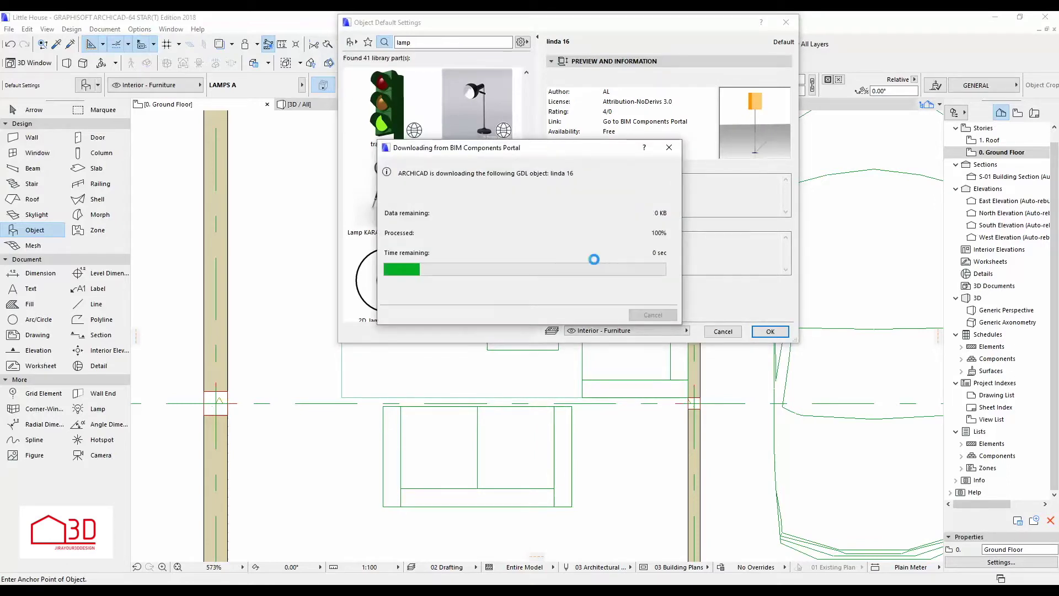
click(678, 438)
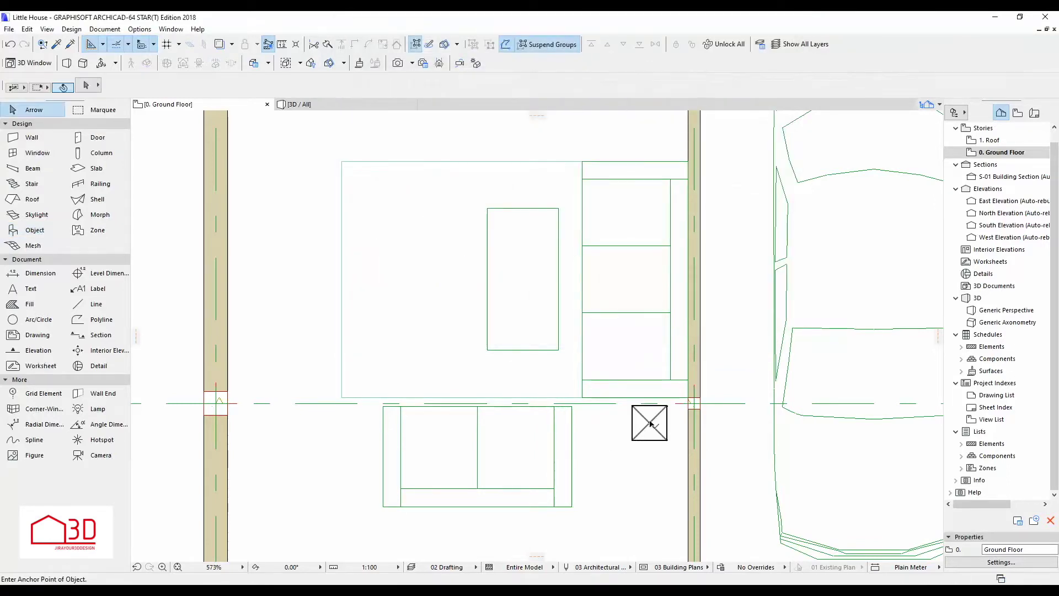
drag(678, 438, 660, 455)
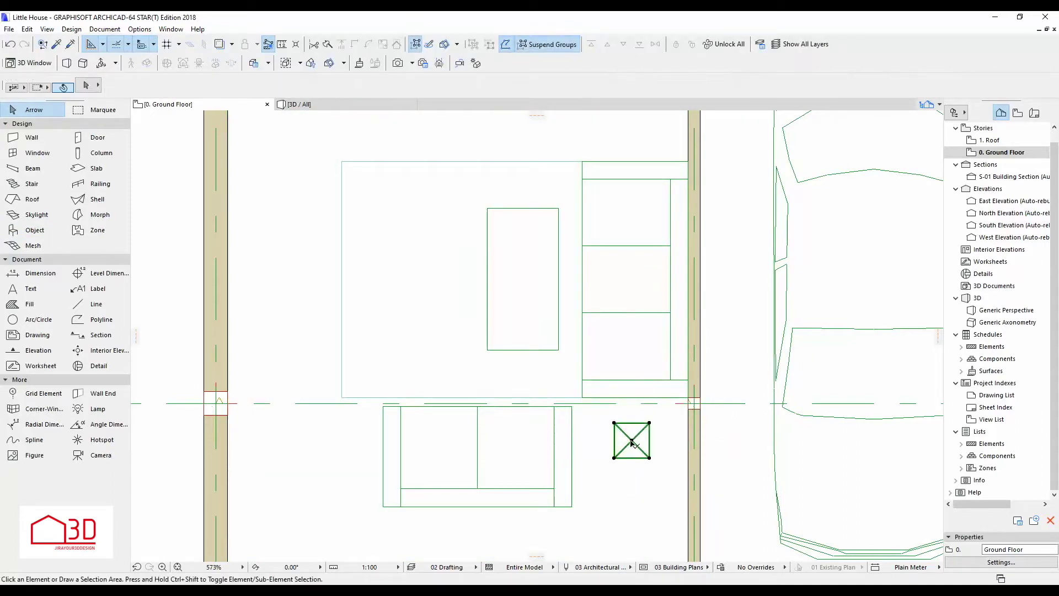
scroll(596, 441, down, 2)
click(32, 232)
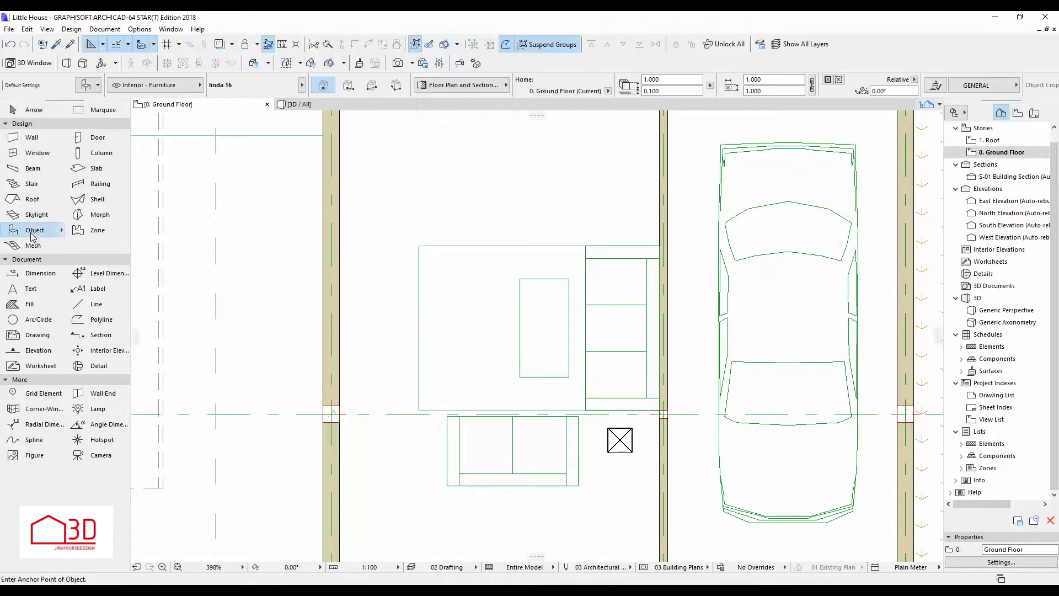
Browse the Bathroom Accessories, Beds, and Couches and Sofas library folders for a seat.
double_click(23, 231)
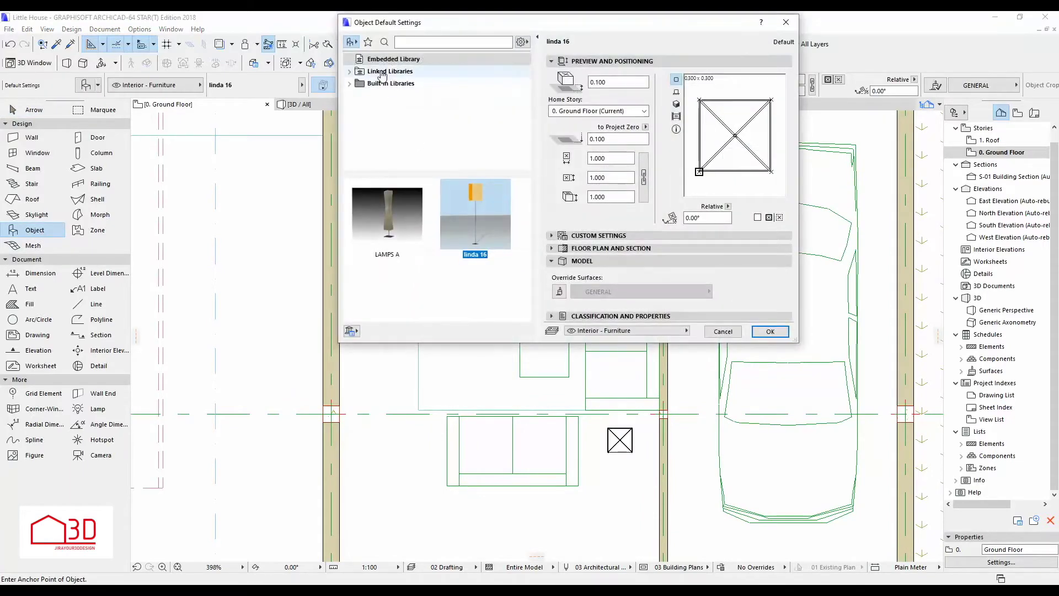
click(409, 123)
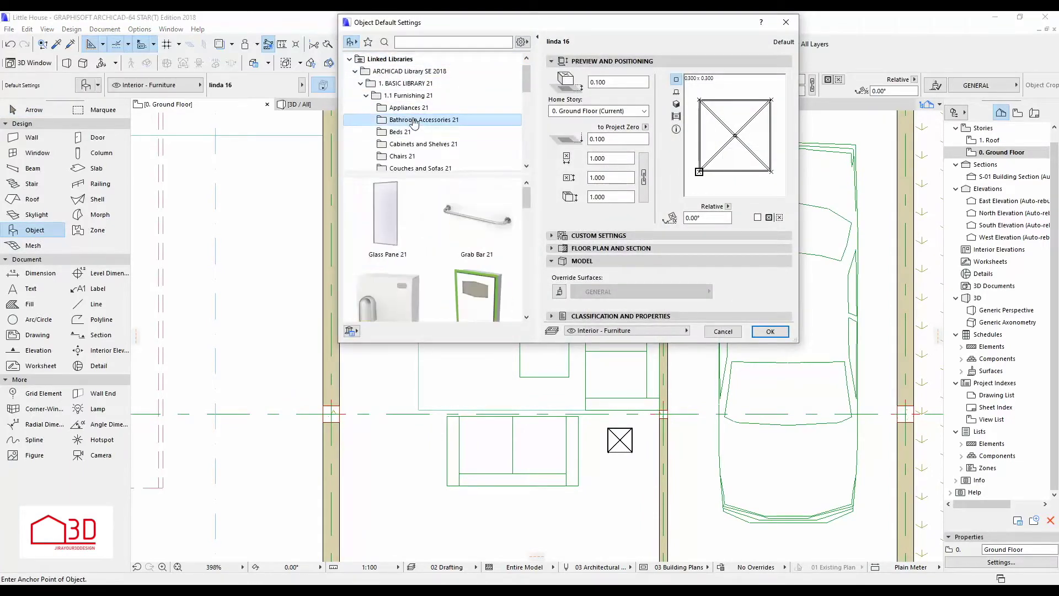
click(386, 215)
click(427, 132)
click(422, 168)
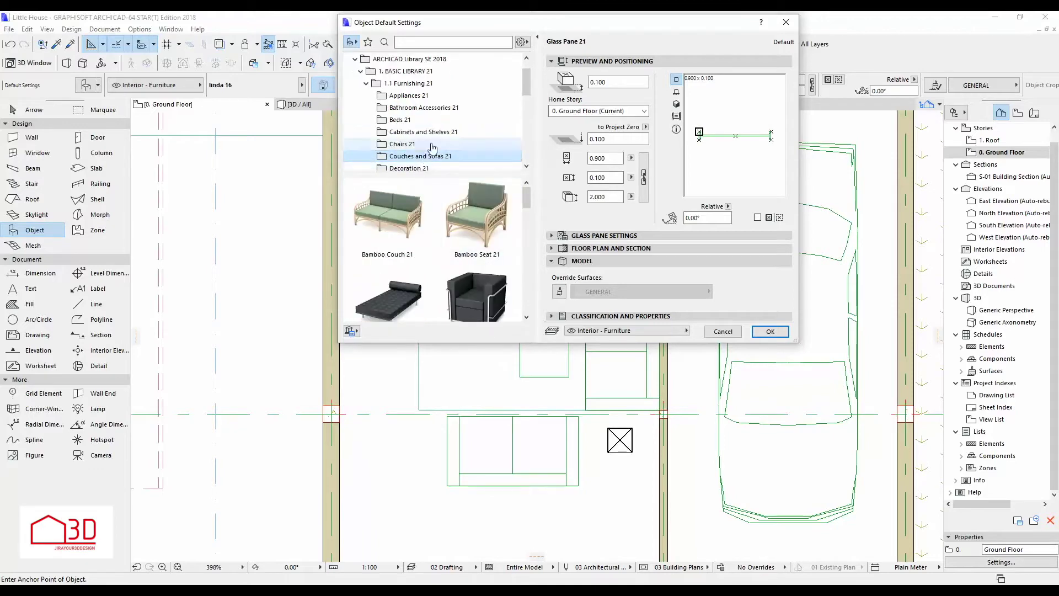
click(477, 221)
scroll(478, 266, down, 5)
drag(497, 342, 497, 562)
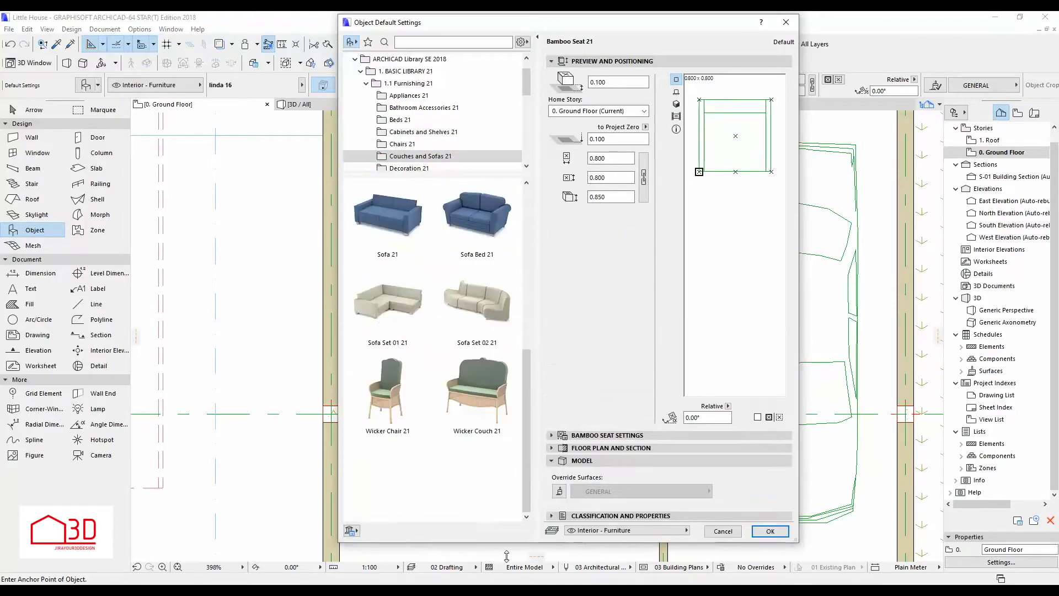
In Chairs 21, preview Bean Bag, Ottoman, Office Chair 06, Rocking Chair, Piano Bench and Overstuffed Chair.
click(412, 145)
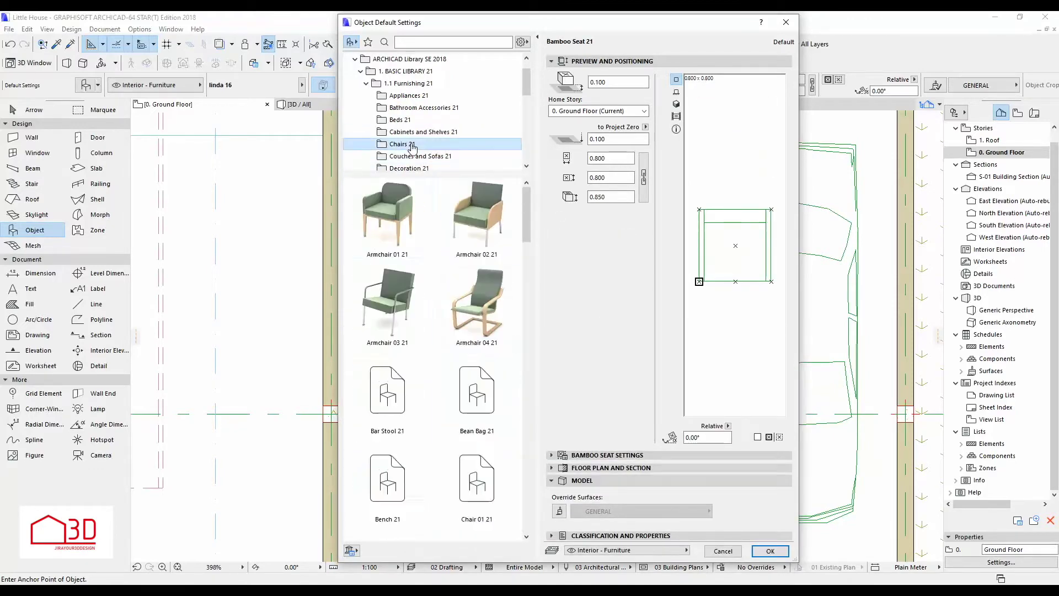
click(470, 386)
scroll(475, 403, down, 5)
scroll(479, 417, down, 5)
scroll(479, 417, down, 5)
scroll(478, 414, down, 5)
scroll(477, 412, down, 1)
click(478, 411)
click(391, 396)
scroll(391, 396, down, 3)
click(468, 379)
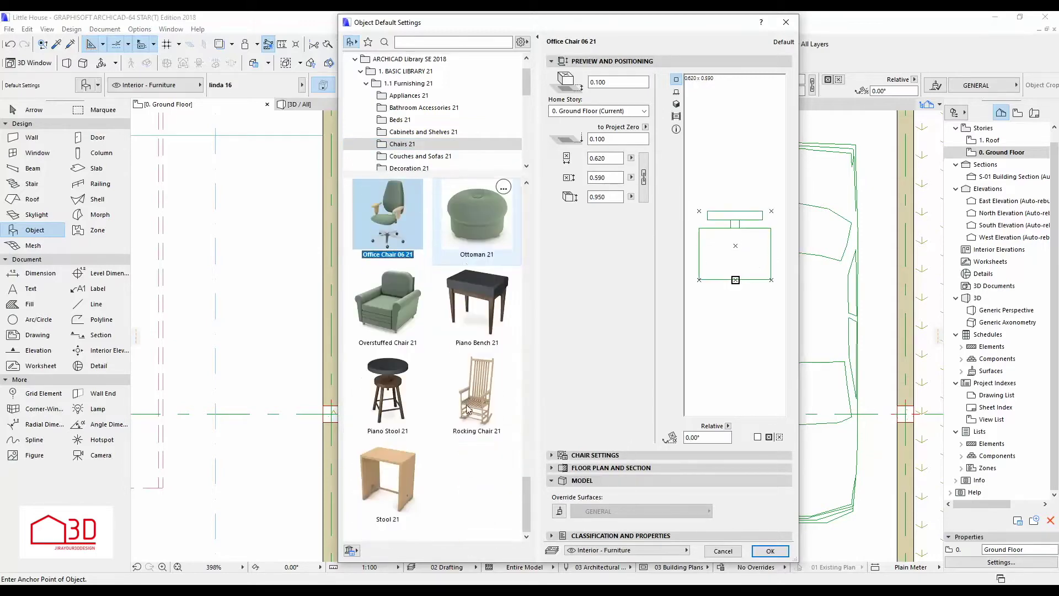
click(473, 316)
click(388, 309)
click(477, 397)
Compare Designer Chair 11 21 and Bar Stool 21 in the Chairs 21 list.
scroll(463, 353, up, 3)
scroll(462, 351, up, 2)
click(466, 359)
scroll(474, 387, up, 3)
scroll(477, 420, up, 2)
click(483, 453)
scroll(480, 420, up, 3)
scroll(475, 375, up, 3)
scroll(469, 331, up, 3)
scroll(463, 309, up, 2)
scroll(463, 309, down, 3)
click(470, 326)
Confirm Bean Bag 21 and place it above the rug on the plan.
click(386, 309)
click(478, 309)
click(772, 551)
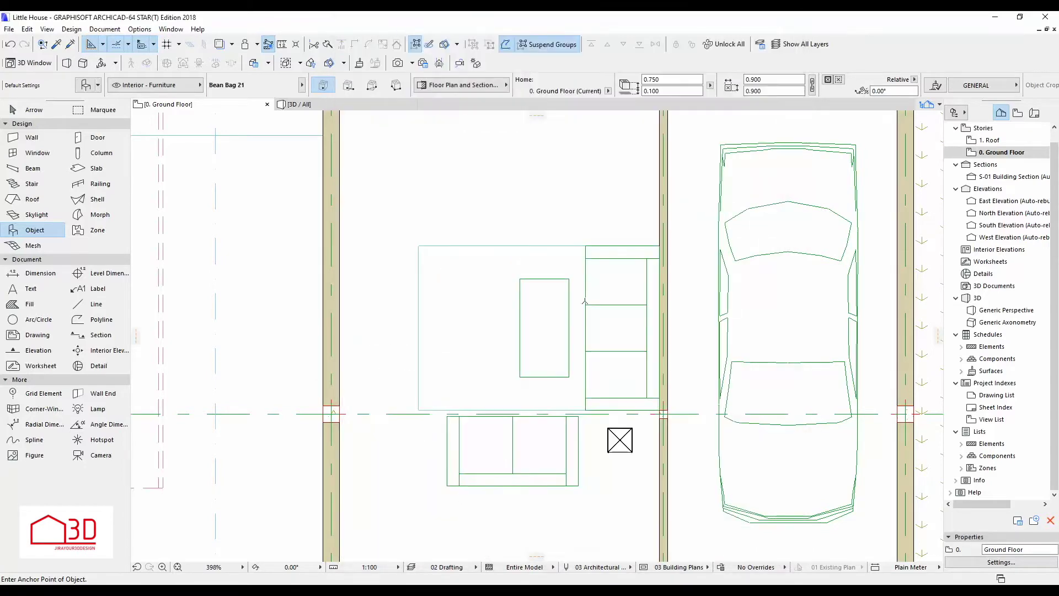
click(558, 182)
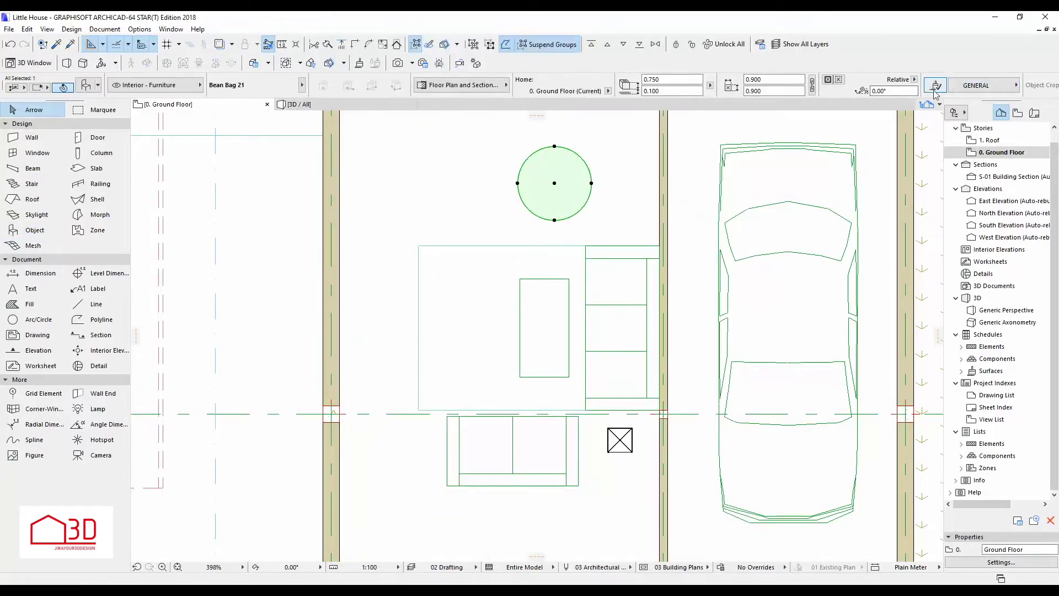
Give the bean bag a gold metal override surface and check it in 3D.
click(966, 89)
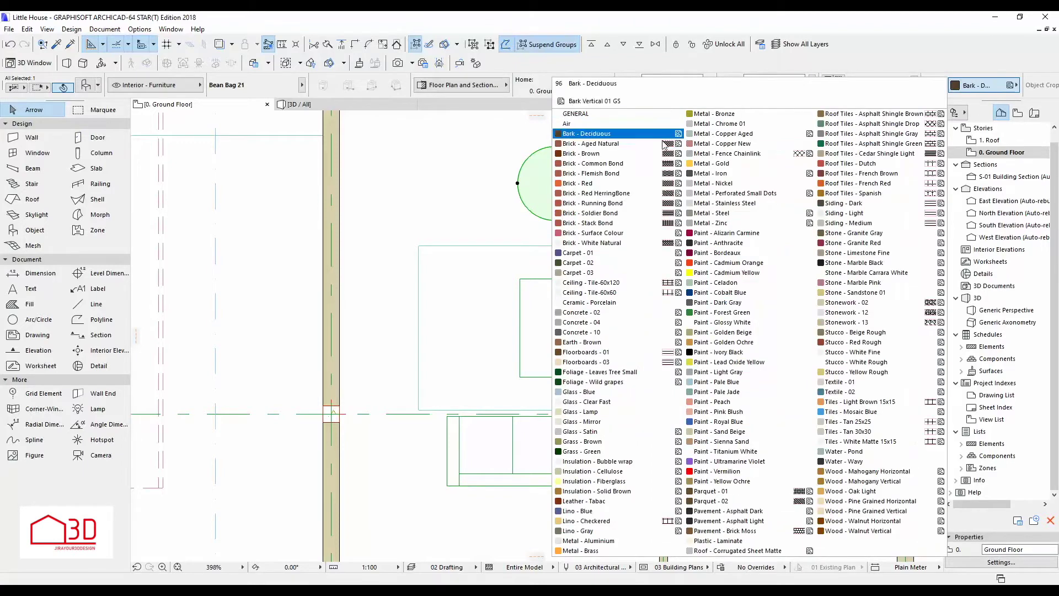
click(492, 187)
key(F3)
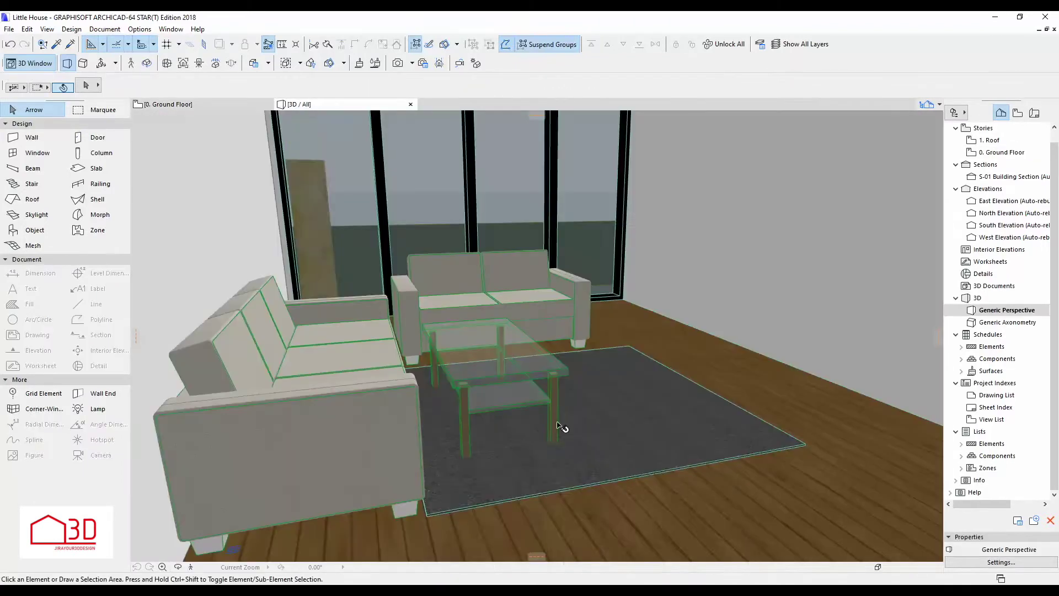
click(556, 469)
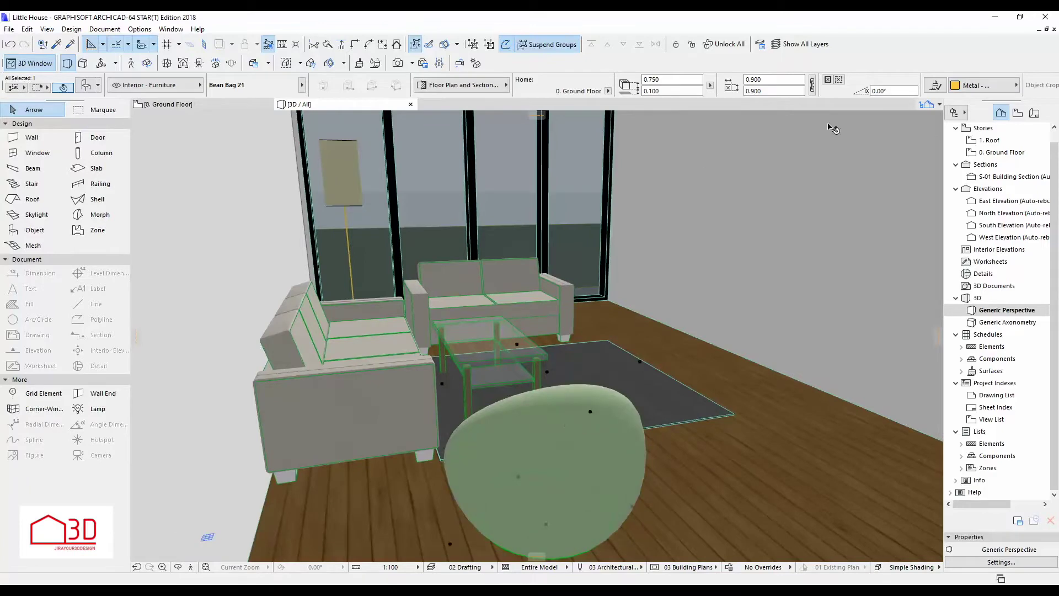
double_click(631, 420)
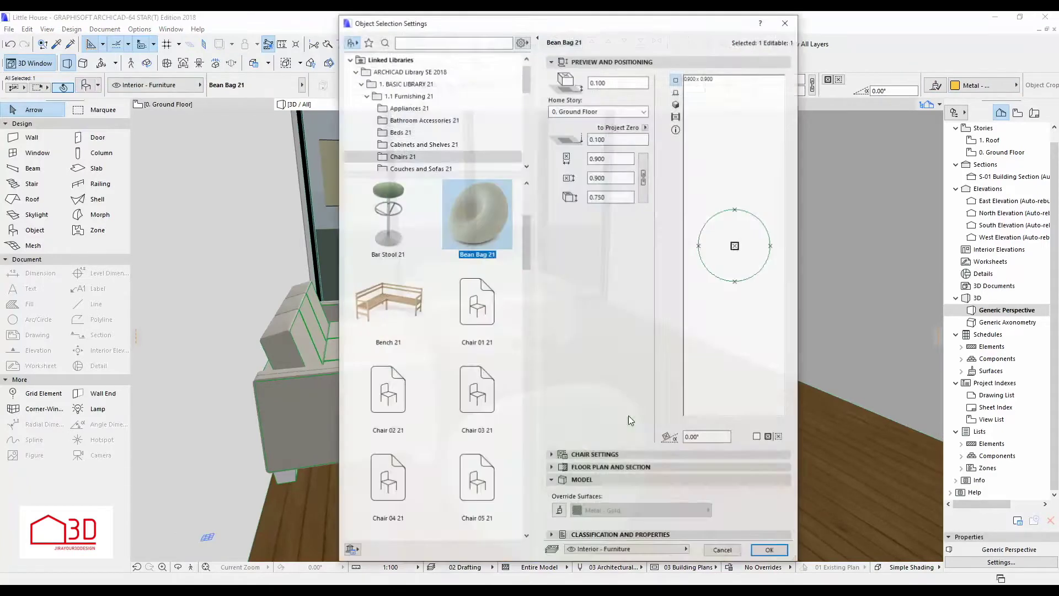
click(770, 551)
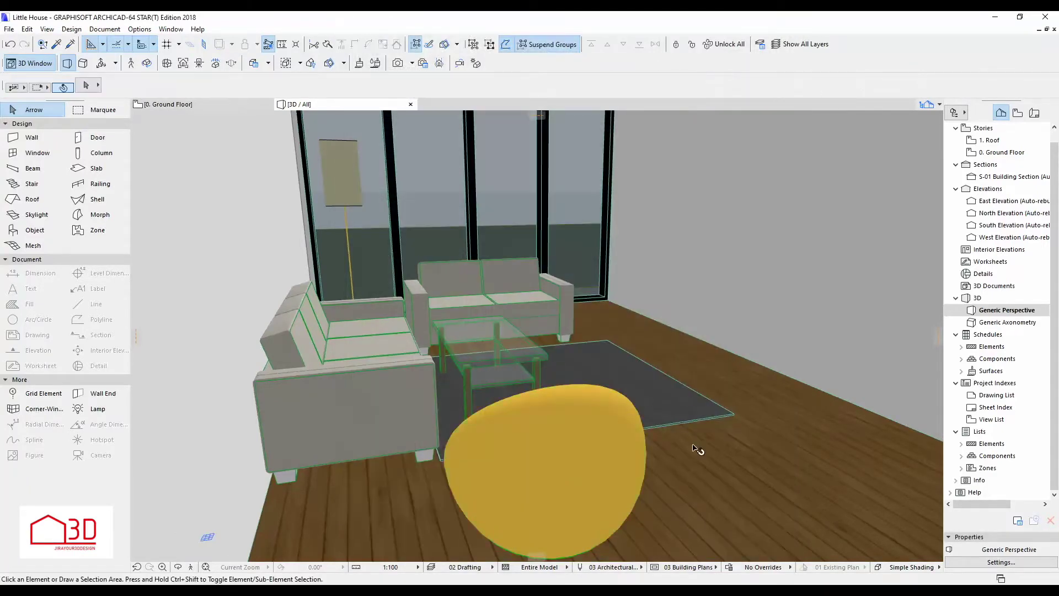
Rotate the bean bag on the ground floor plan and review it in 3D.
click(142, 108)
key(ctrl+e)
click(555, 183)
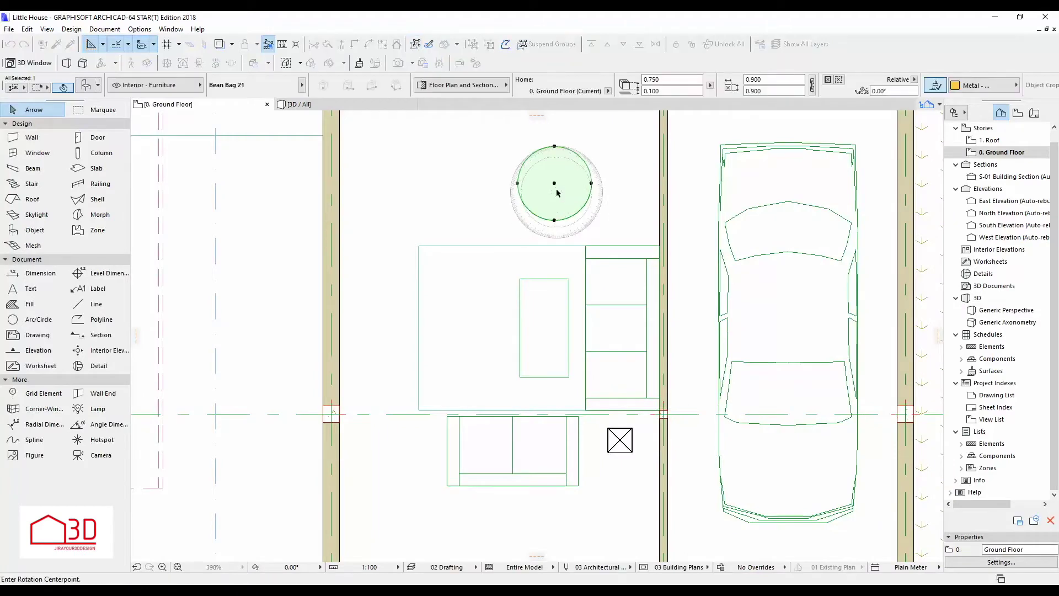
click(627, 217)
click(333, 103)
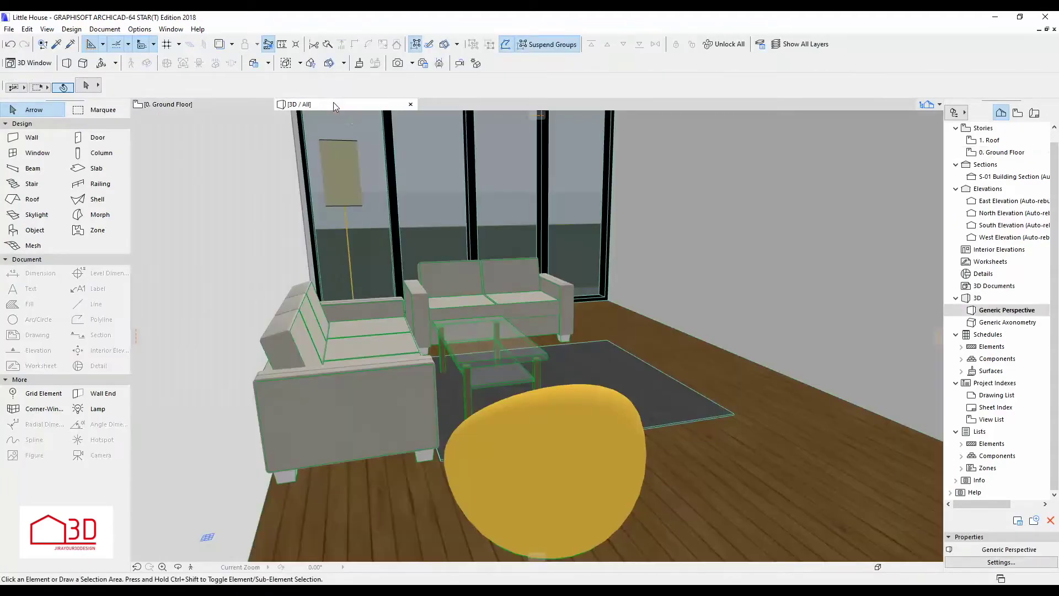
click(196, 108)
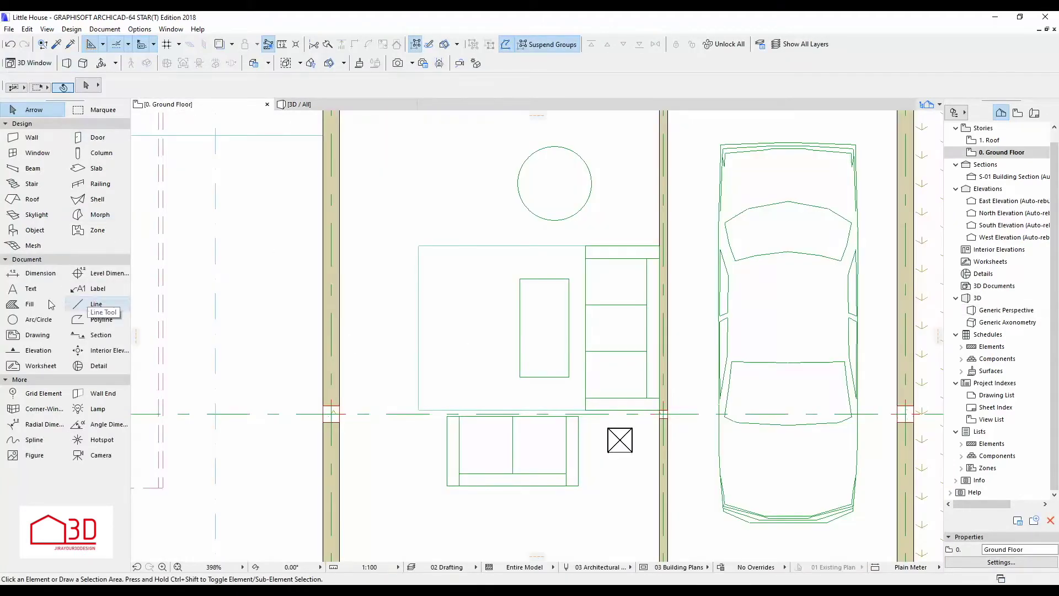
Browse Decoration and Office Equipment objects, previewing the iMac 21 and Monitor (LCD) 21.
double_click(35, 231)
click(430, 144)
scroll(430, 138, down, 2)
click(430, 133)
scroll(430, 138, down, 1)
scroll(431, 138, down, 1)
scroll(429, 137, down, 1)
click(428, 133)
click(456, 307)
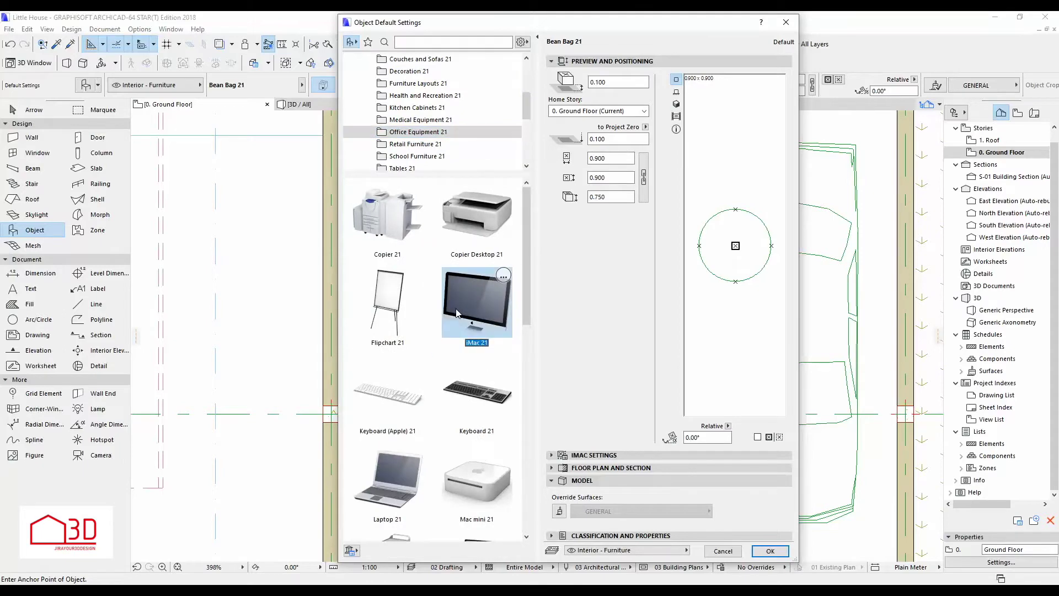
scroll(455, 311, down, 4)
scroll(455, 308, up, 3)
click(408, 393)
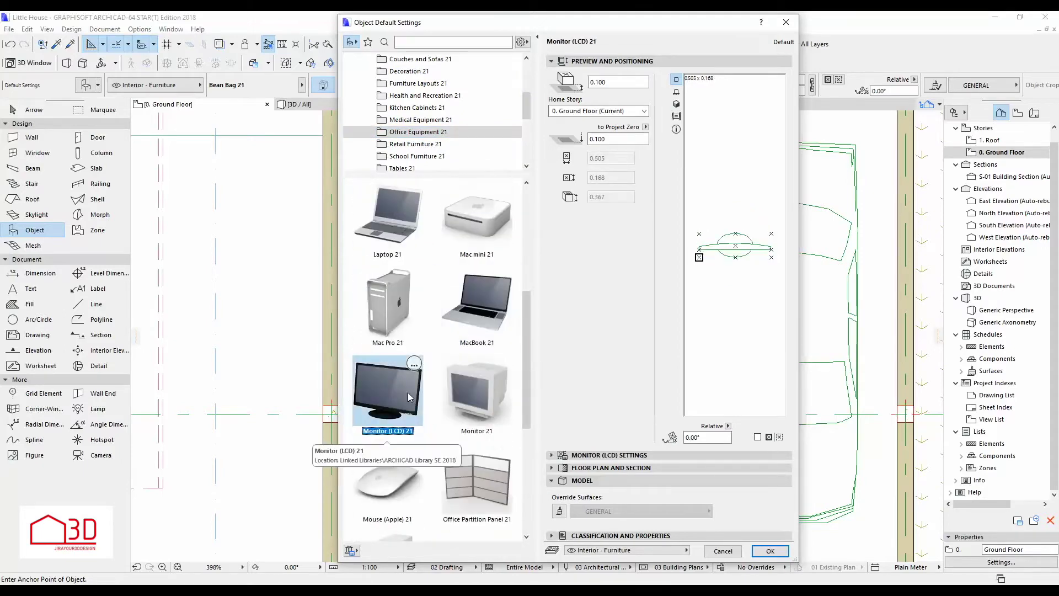
click(631, 455)
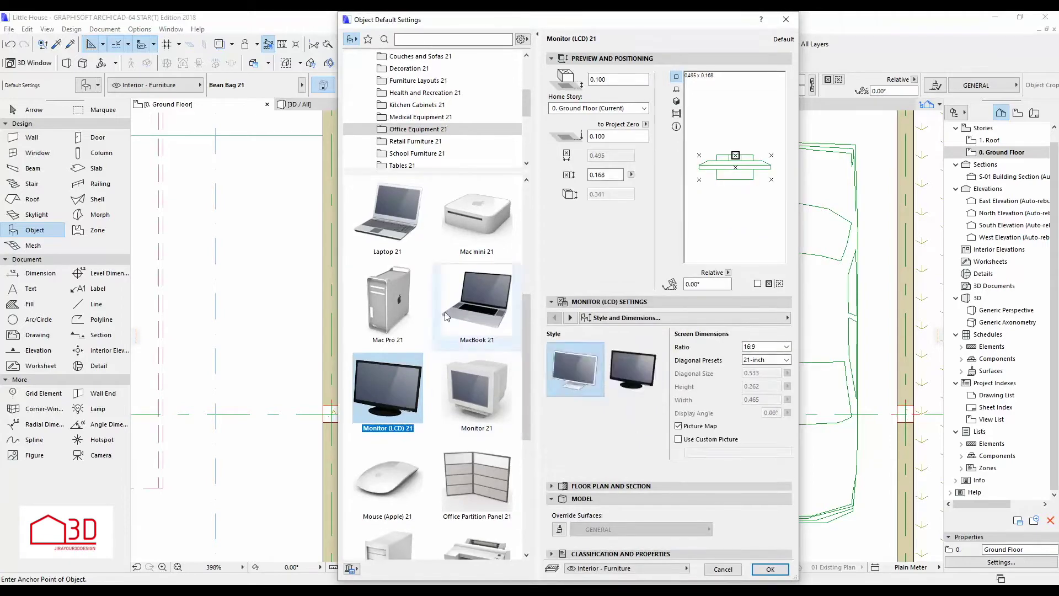
Compare the MacBook 21, Monitor (LCD) 21 and iMac 21 office equipment objects.
click(477, 304)
scroll(457, 393, down, 2)
scroll(456, 393, down, 1)
scroll(457, 392, up, 1)
scroll(456, 393, up, 2)
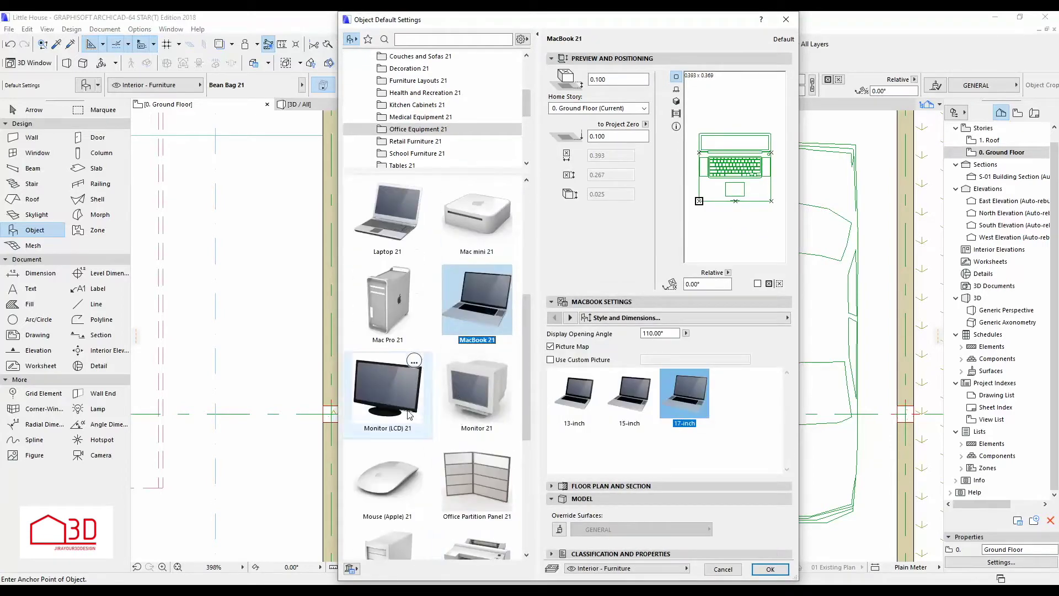
click(397, 391)
scroll(459, 397, up, 2)
click(477, 215)
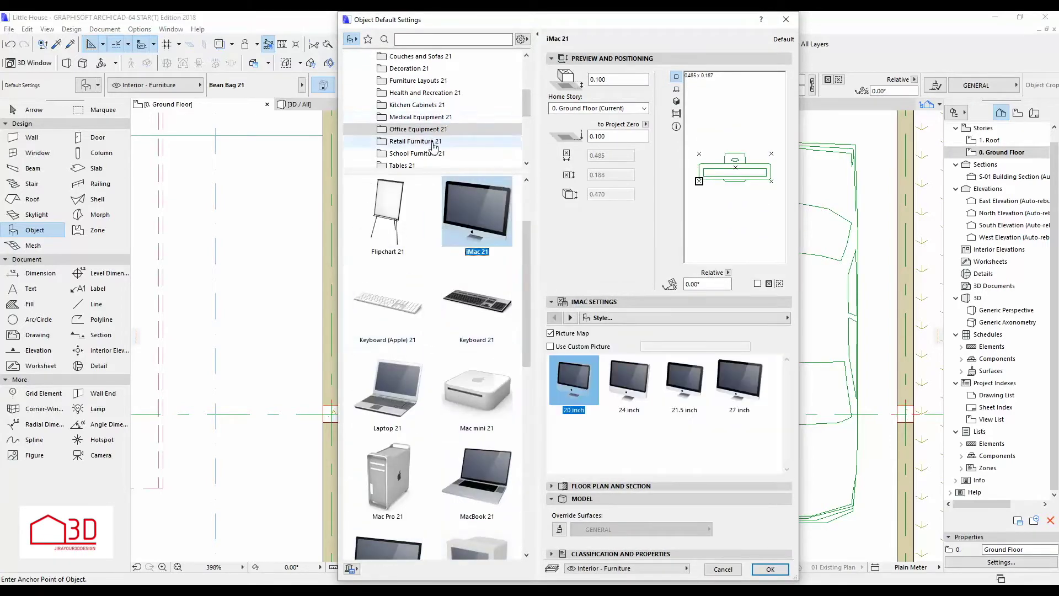
Look through School Furniture's Digital Board 21 and Tables 21, then revisit Office Equipment.
click(417, 154)
click(415, 223)
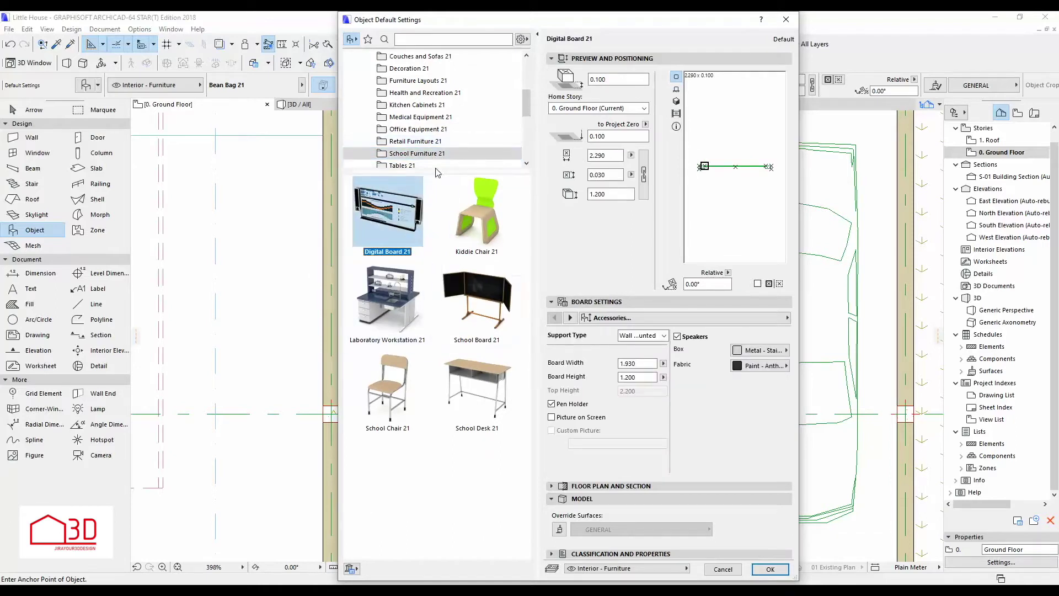
click(474, 164)
scroll(478, 132, down, 2)
scroll(479, 125, up, 1)
click(453, 117)
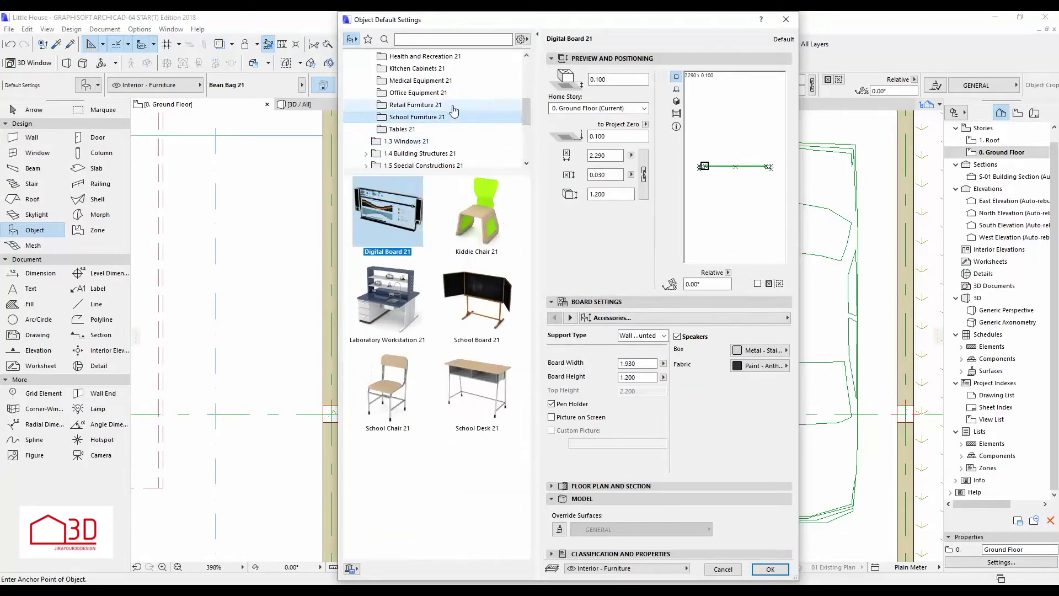
click(453, 93)
click(452, 301)
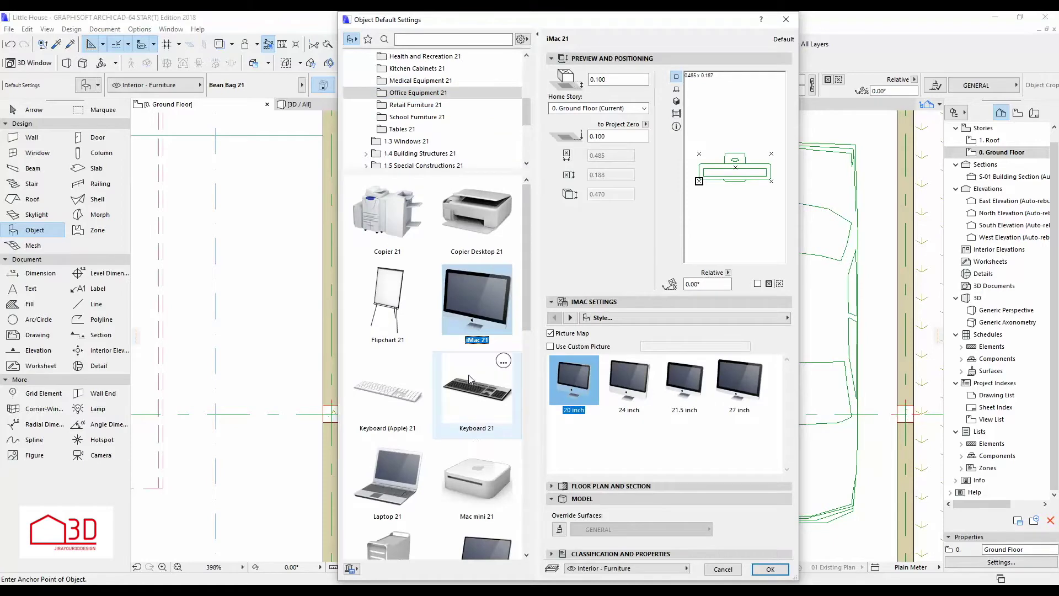
scroll(469, 379, down, 3)
scroll(469, 376, up, 3)
Place a wall-mounted Flat Panel TV 21 from Health and Recreation against the left wall.
click(428, 68)
scroll(429, 70, up, 2)
click(425, 81)
click(388, 300)
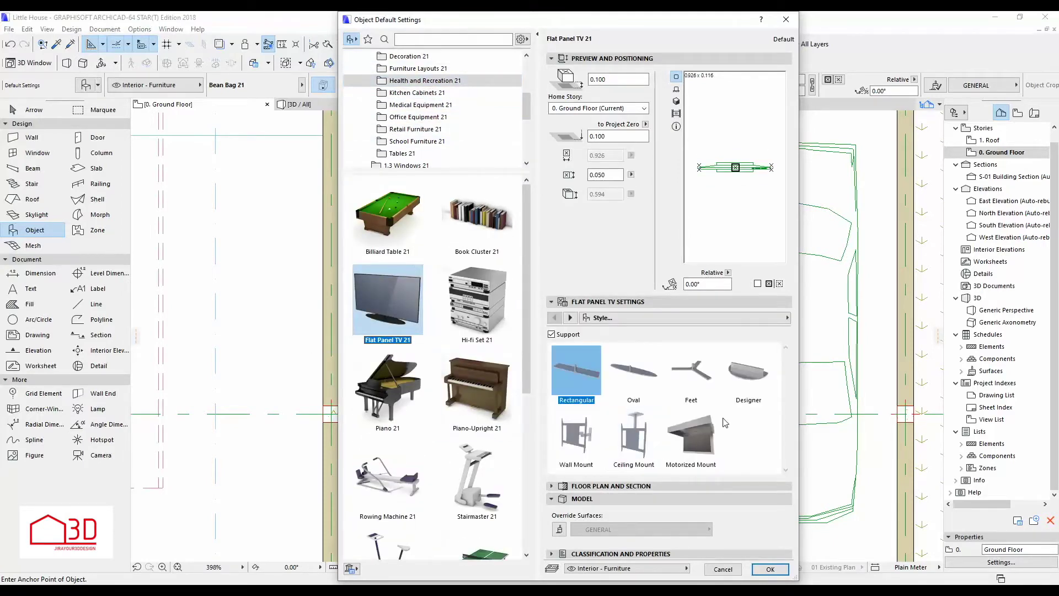
click(576, 436)
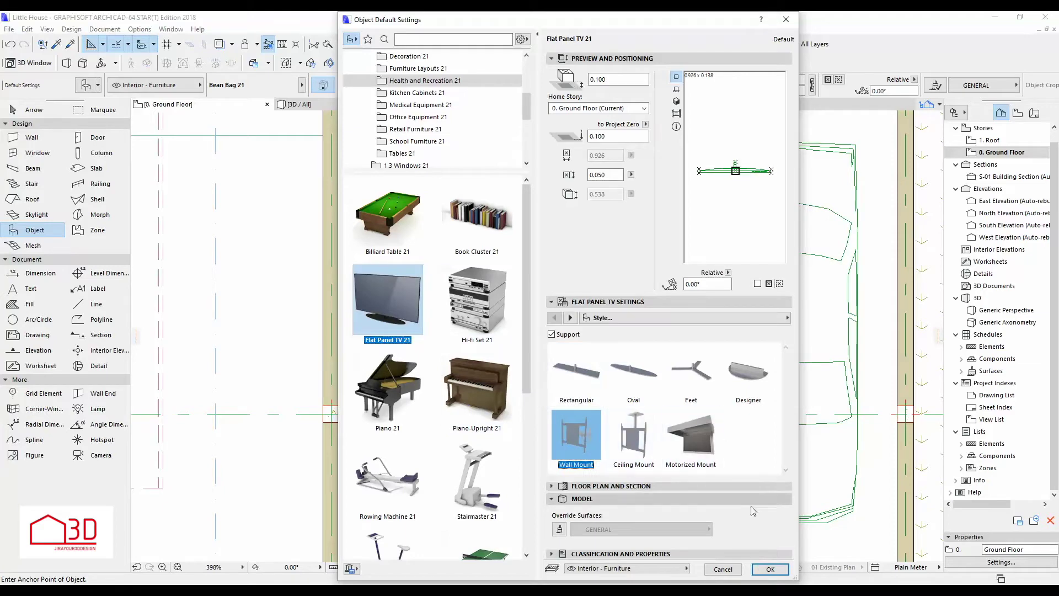
click(621, 420)
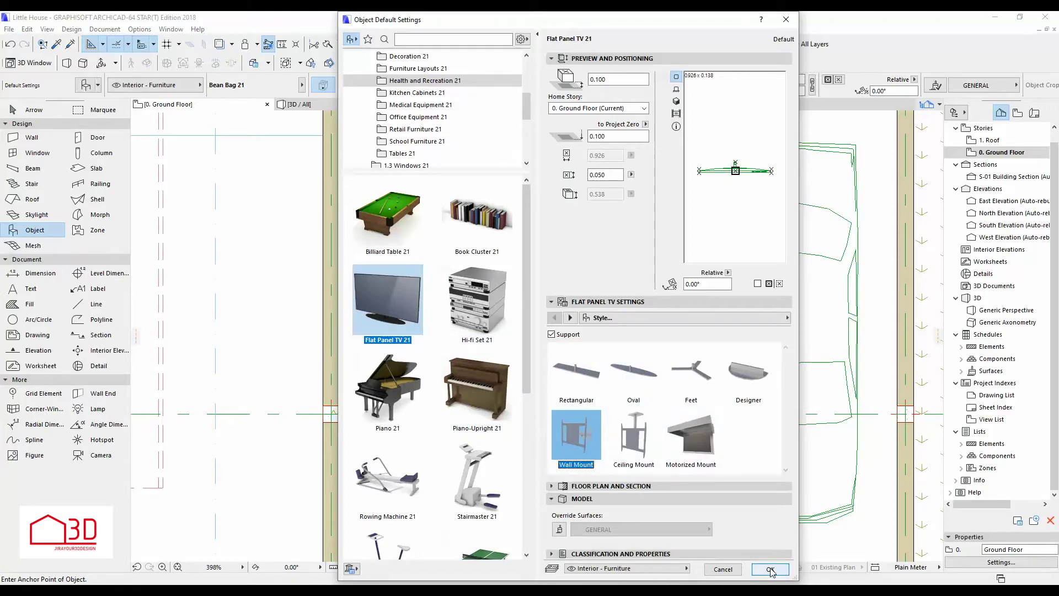
click(770, 570)
shift+click(347, 319)
key(ctrl+e)
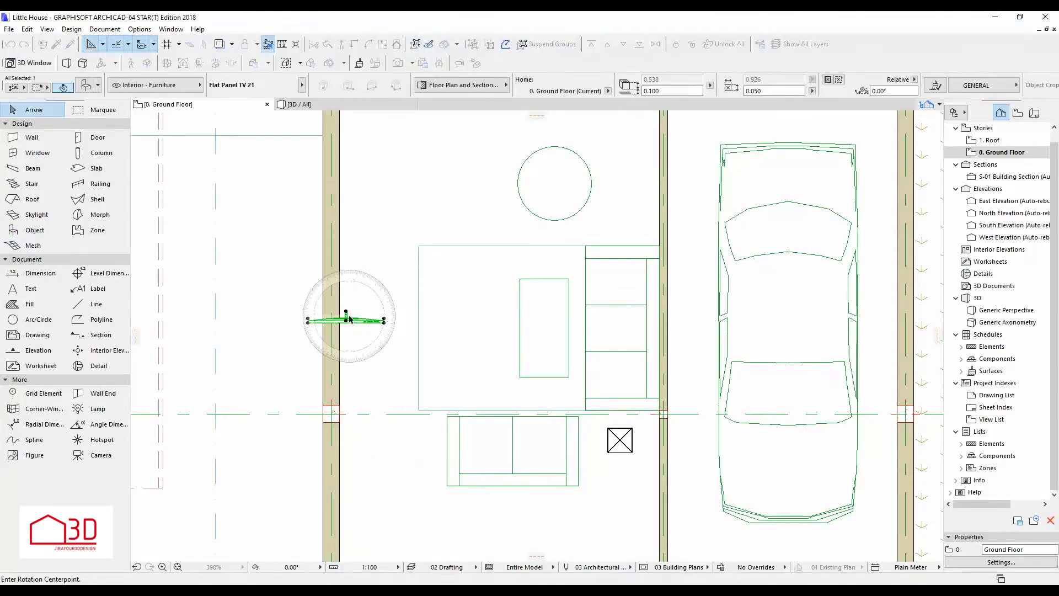
Rotate the TV 90° about its centre so it runs along the wall.
click(346, 321)
click(397, 324)
scroll(347, 275, up, 3)
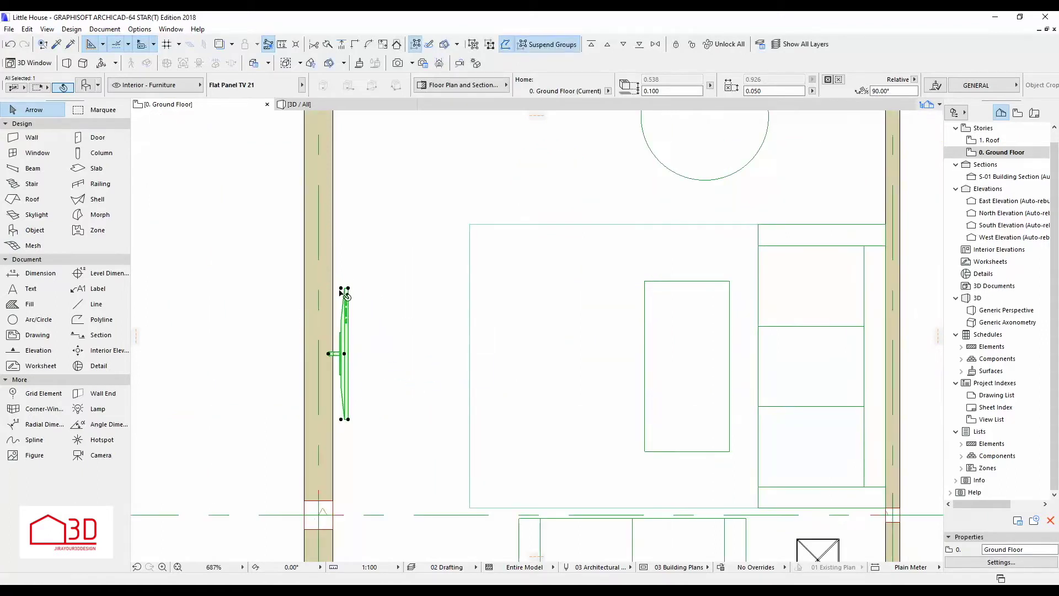
click(345, 289)
key(Escape)
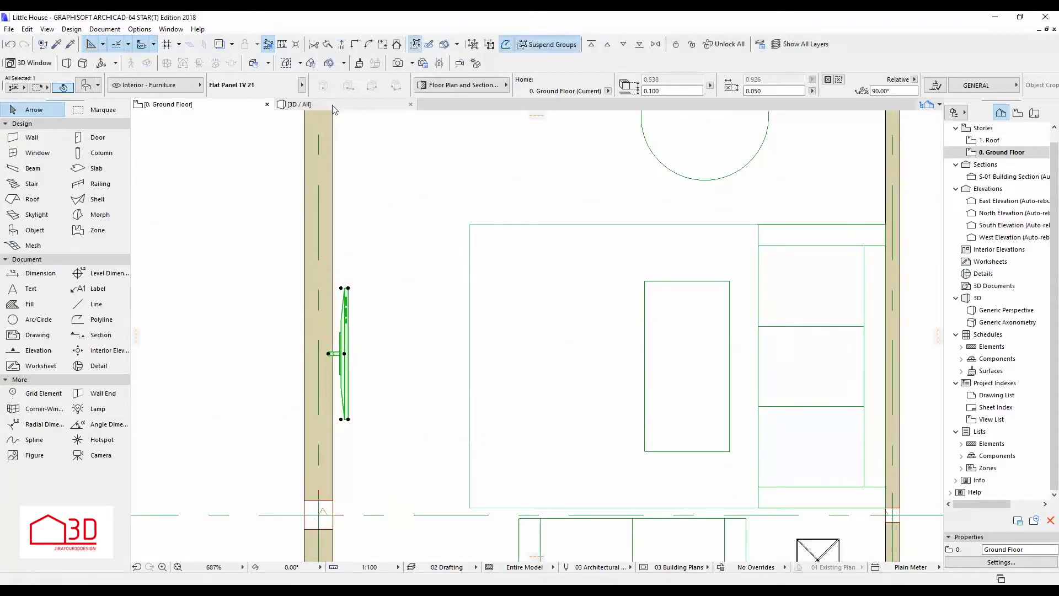
Inspect the TV in 3D, trying and cancelling several hotspot stretches, then select it.
key(F3)
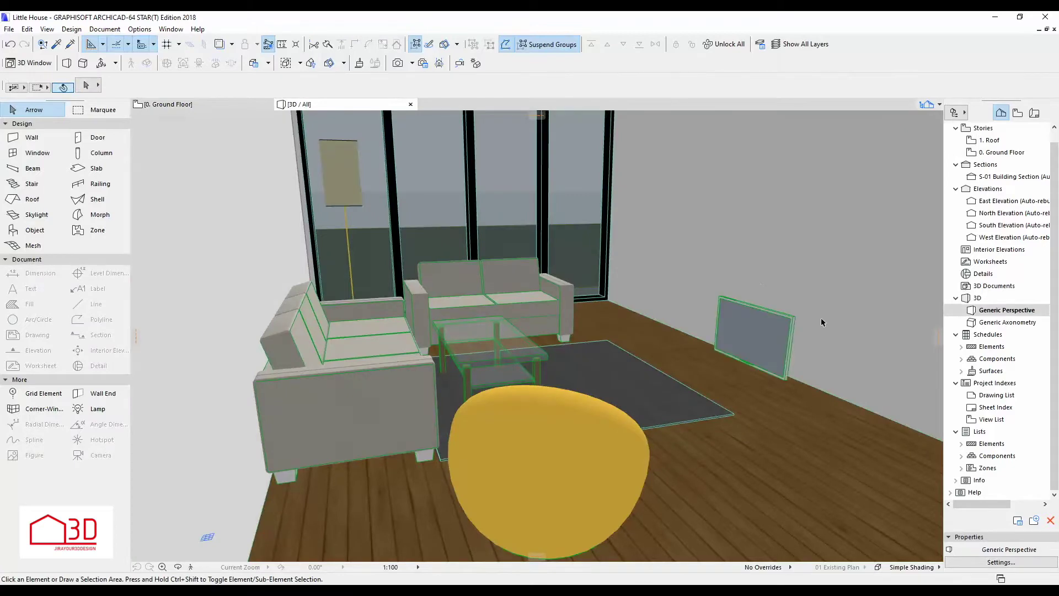
click(794, 317)
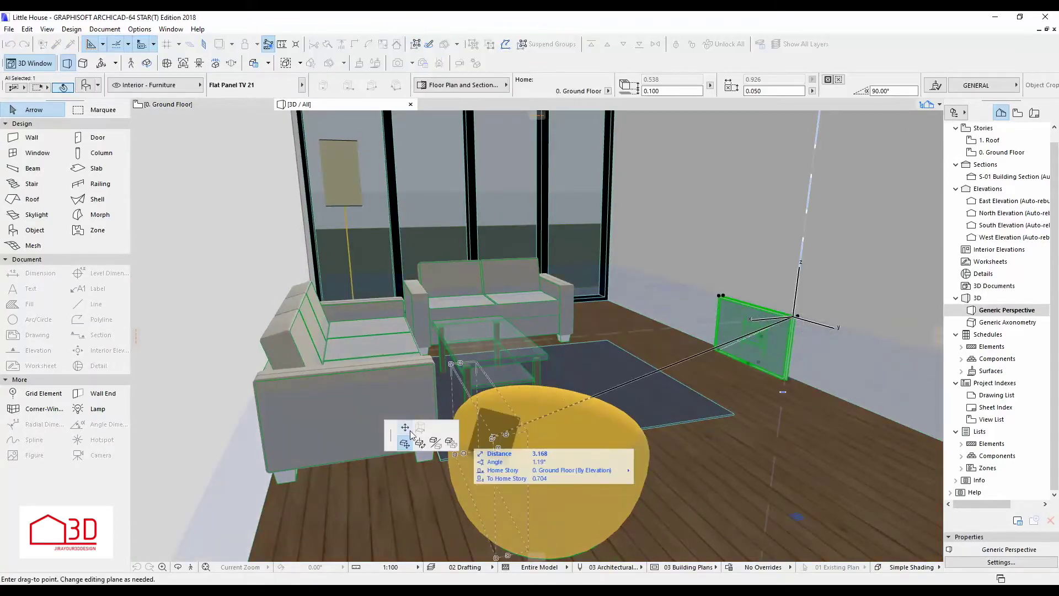
key(Escape)
scroll(784, 315, up, 2)
scroll(801, 300, up, 2)
click(793, 300)
key(Escape)
scroll(811, 312, up, 2)
click(793, 298)
key(Escape)
click(793, 299)
key(Escape)
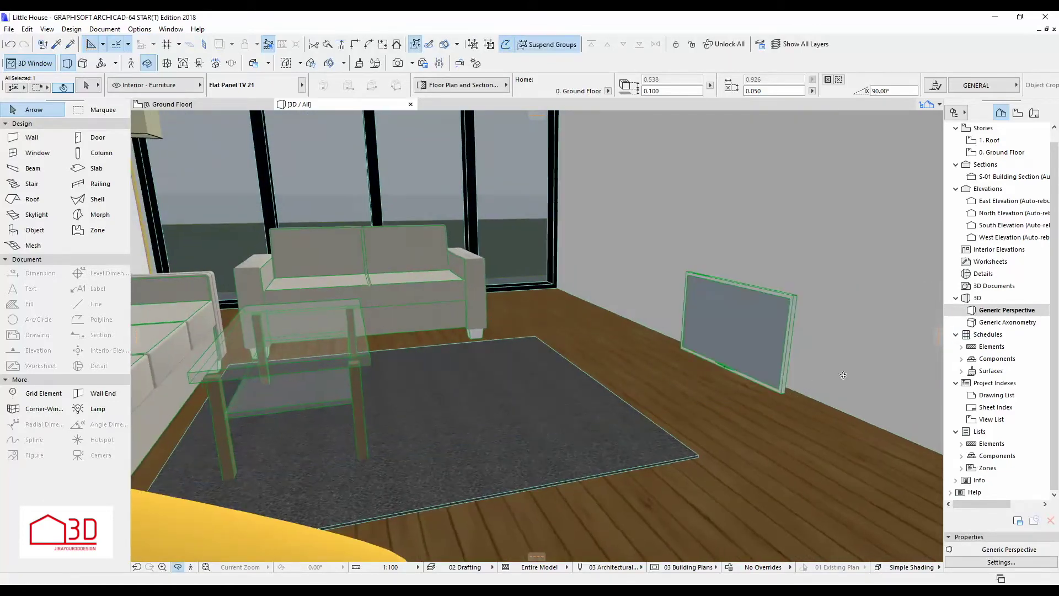
shift+middle_drag(800, 347, 800, 346)
click(800, 346)
Raise the TV to 0.900 elevation and stretch its corner to enlarge the screen.
key(Escape)
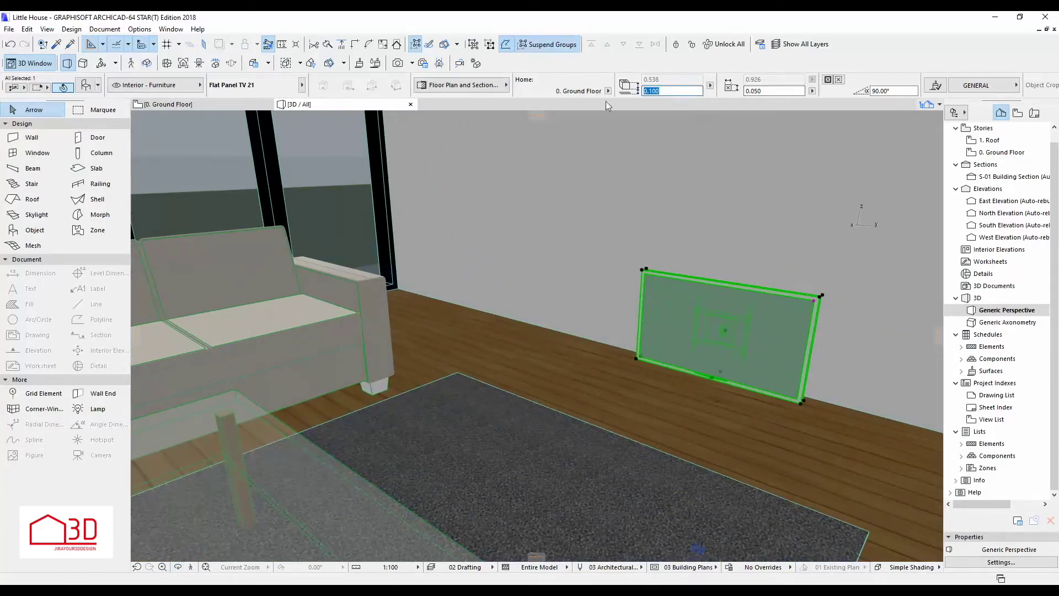
text(9)
key(Return)
scroll(563, 426, down, 2)
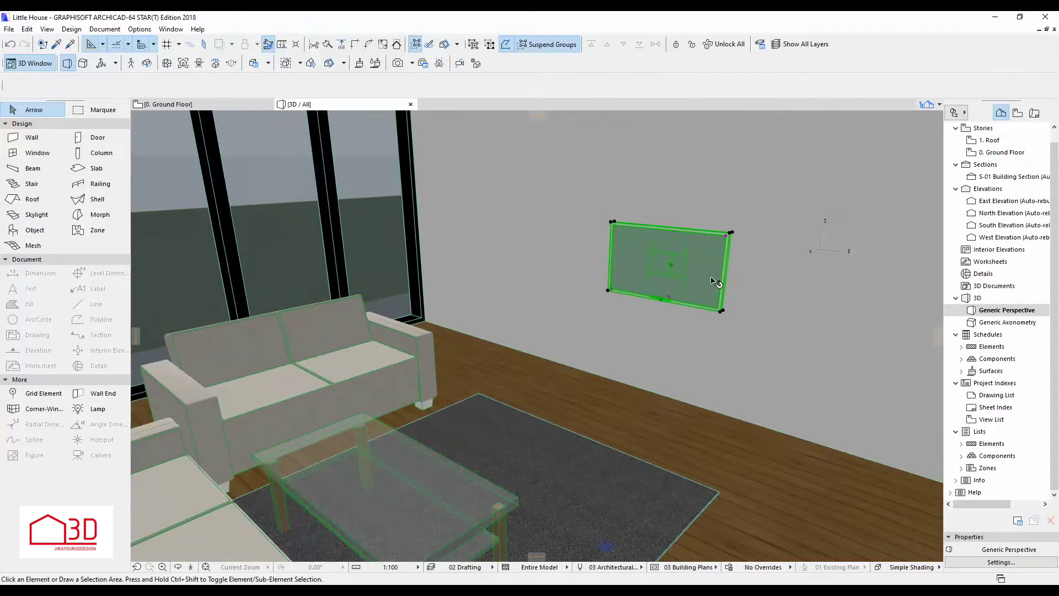
click(731, 232)
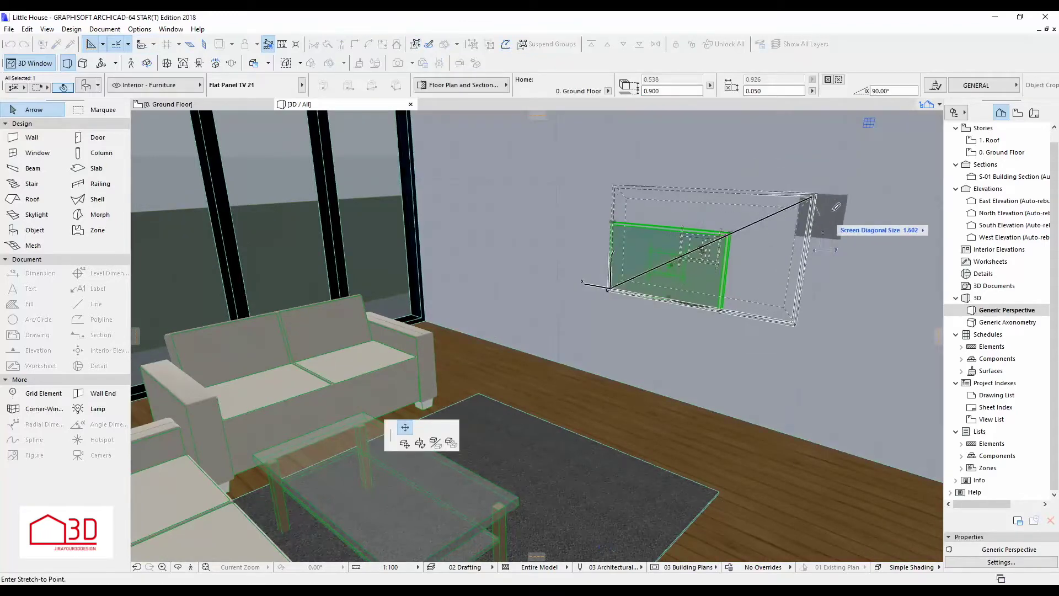
click(841, 182)
In plan, shift the TV along the wall and centre it on a guide line across the room.
click(215, 104)
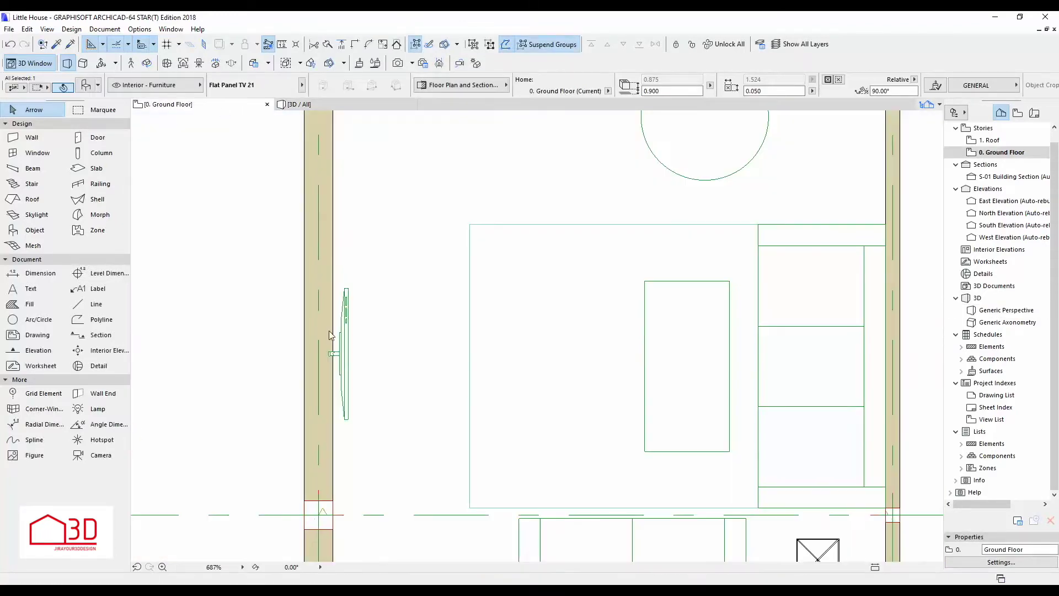
drag(330, 312, 334, 332)
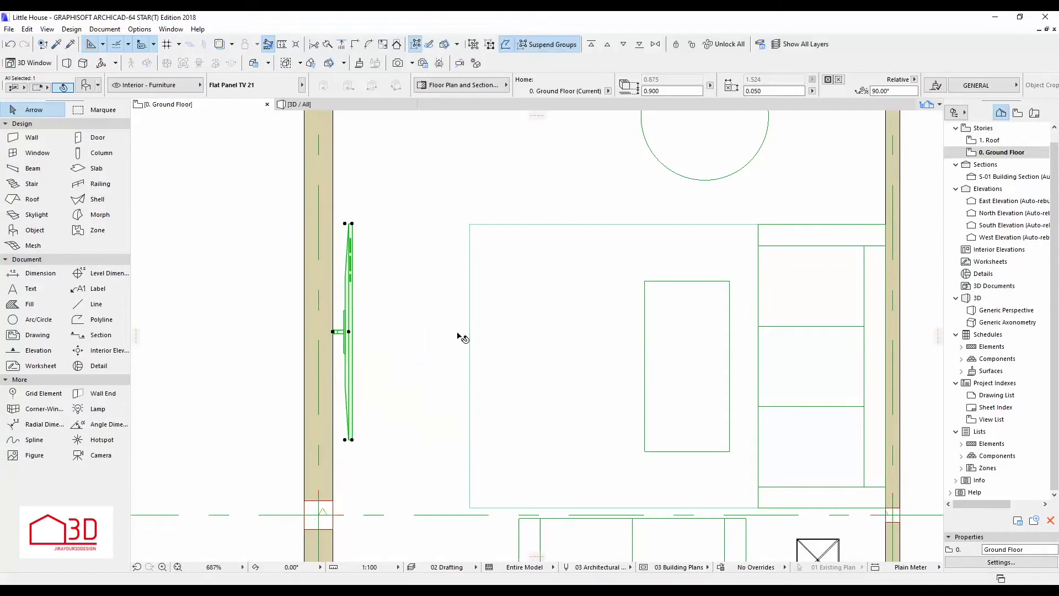
scroll(547, 245, down, 2)
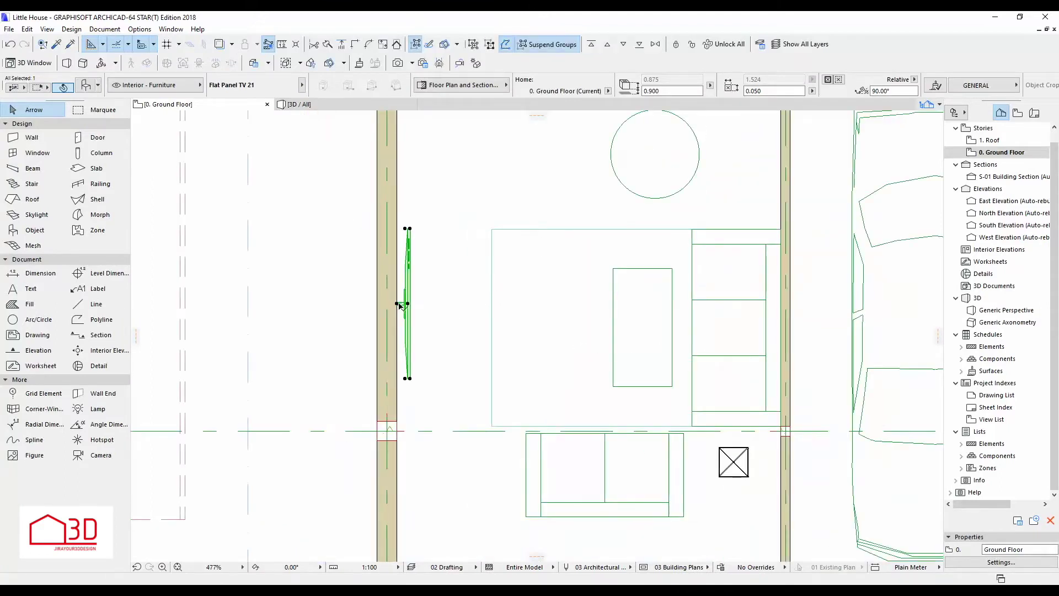
drag(539, 120, 724, 336)
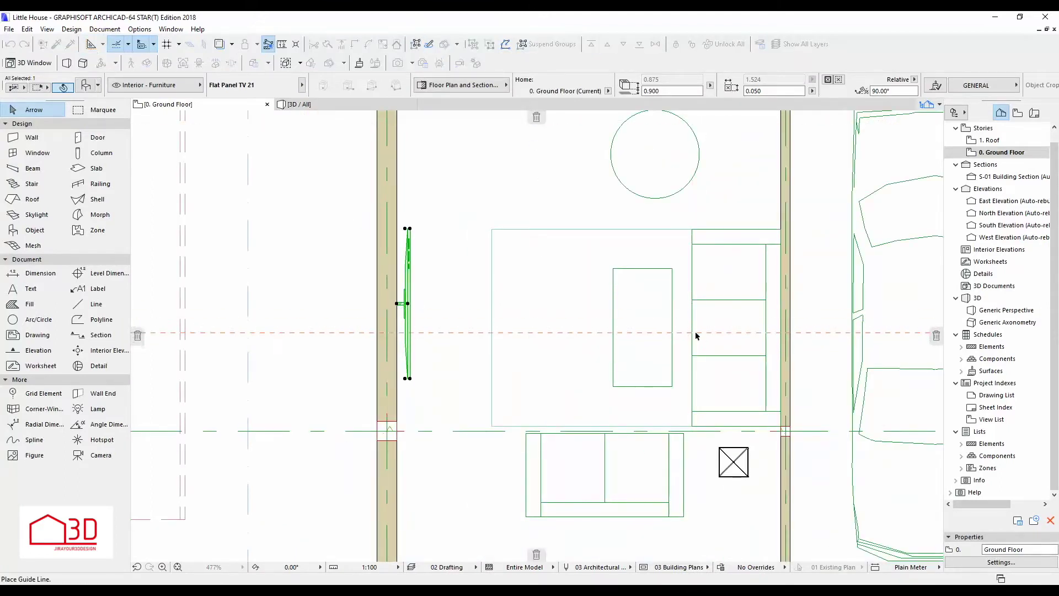
drag(397, 303, 397, 327)
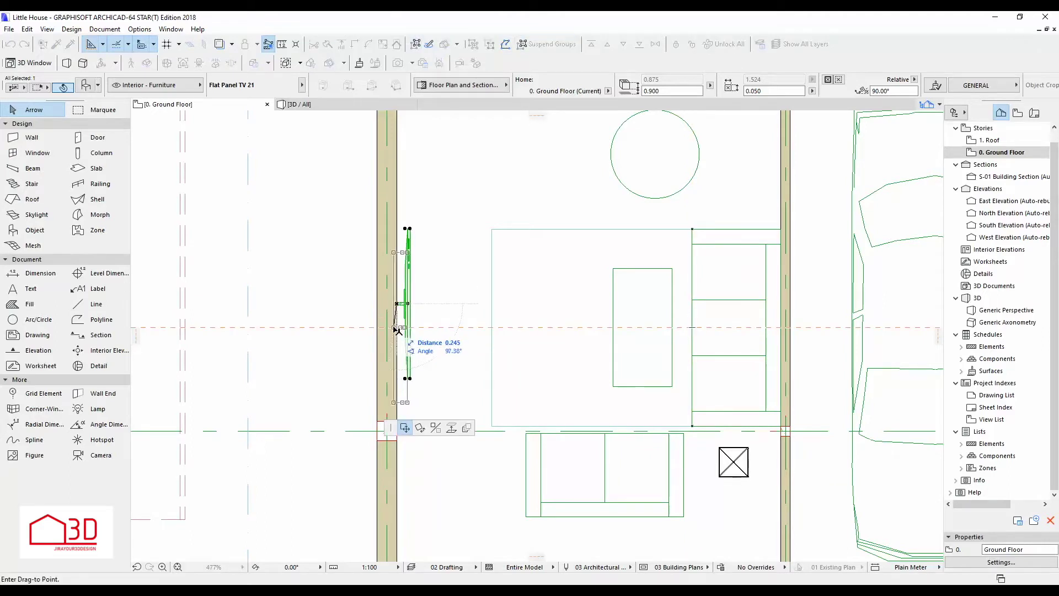
key(Escape)
click(342, 104)
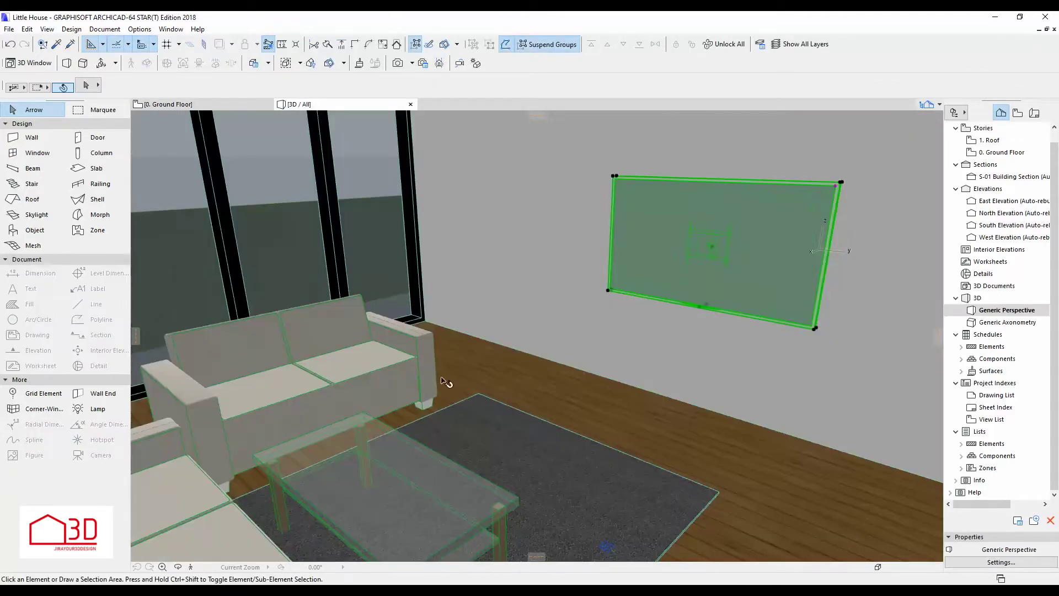
Set the TV's override surface to Paint - Dark Gray.
key(ctrl+t)
click(598, 528)
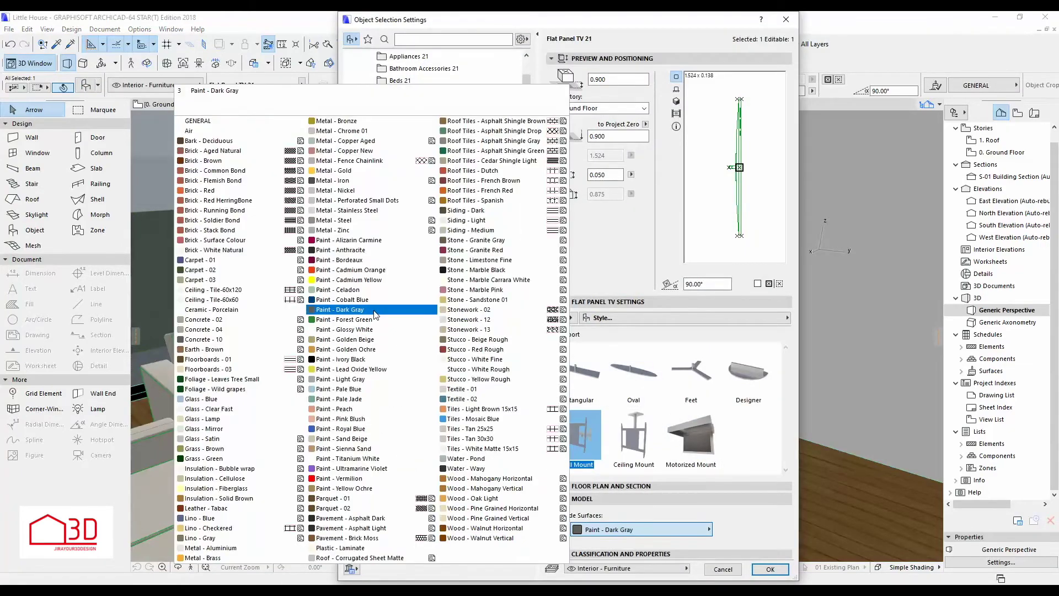
click(374, 311)
click(770, 569)
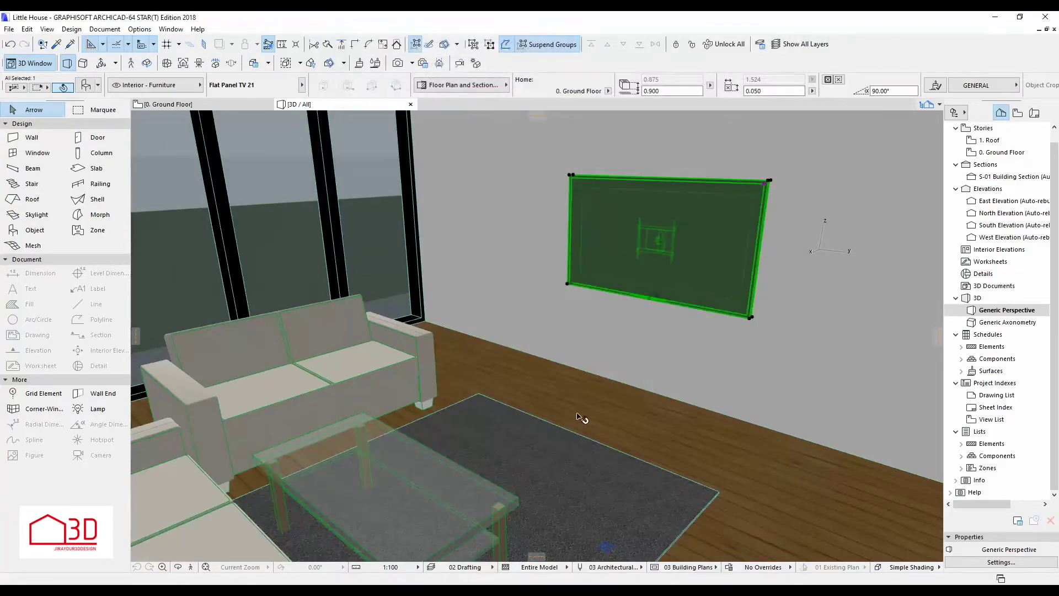
Change the TV's override surface to Paint - Ivory Black for a black screen.
click(601, 266)
key(ctrl+t)
click(640, 528)
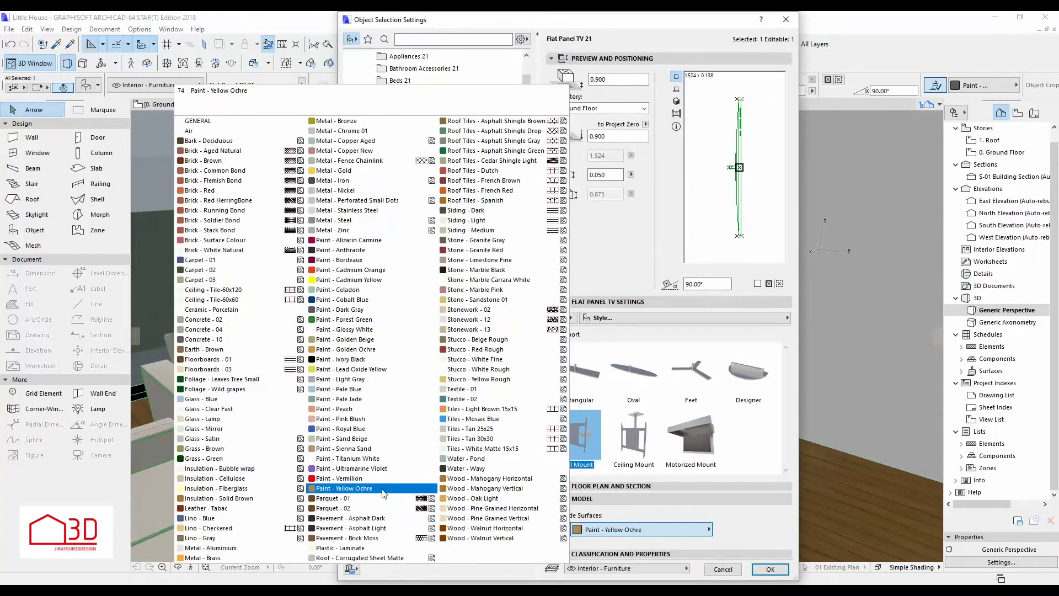
click(364, 370)
click(770, 569)
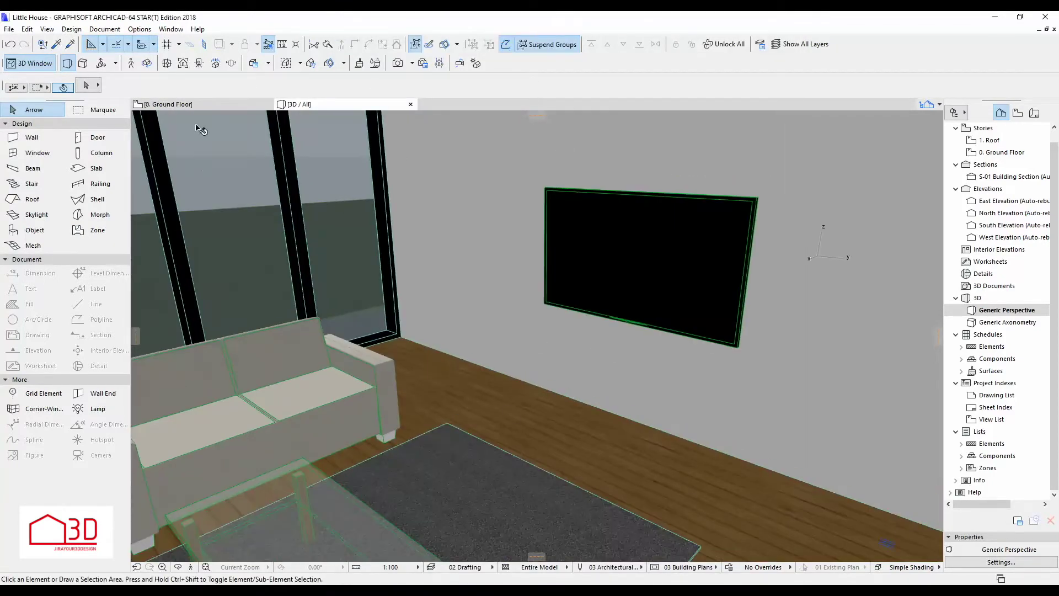
click(199, 105)
click(34, 230)
key(ctrl+t)
Choose Overhead Cabinet 21 from the Cabinets and Shelves library folder.
click(433, 143)
click(433, 117)
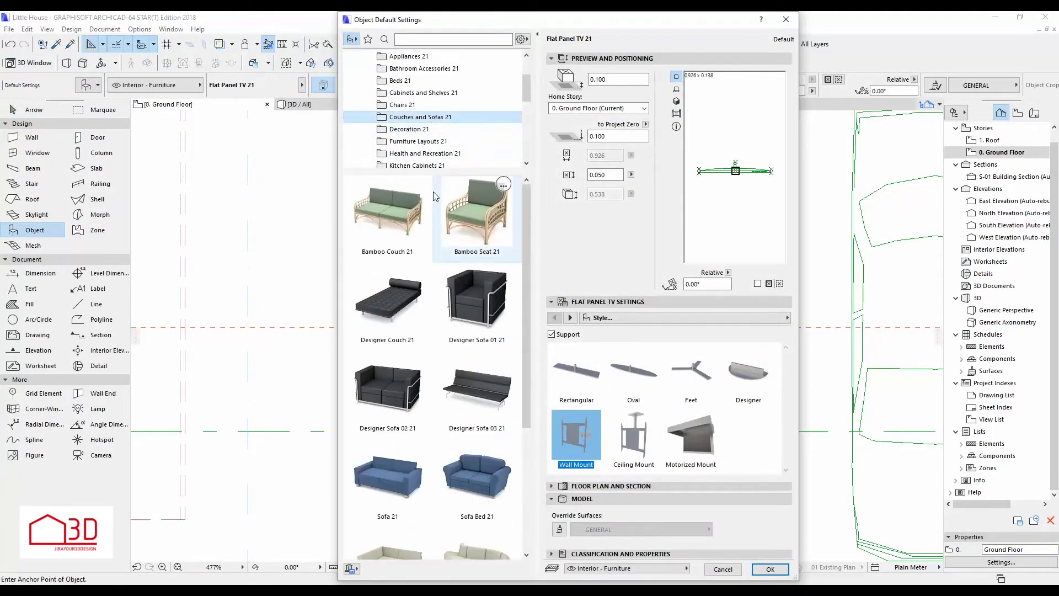
click(434, 93)
click(491, 505)
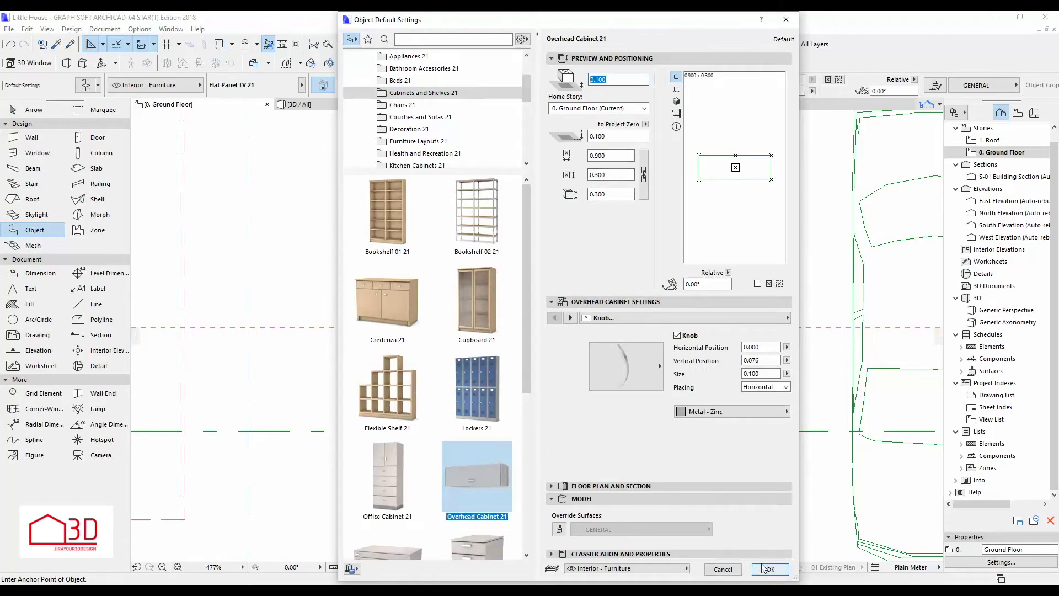
click(764, 569)
Place the cabinet against the left wall beside the TV and rotate it 90°.
shift+click(433, 402)
key(ctrl+e)
click(401, 385)
click(405, 229)
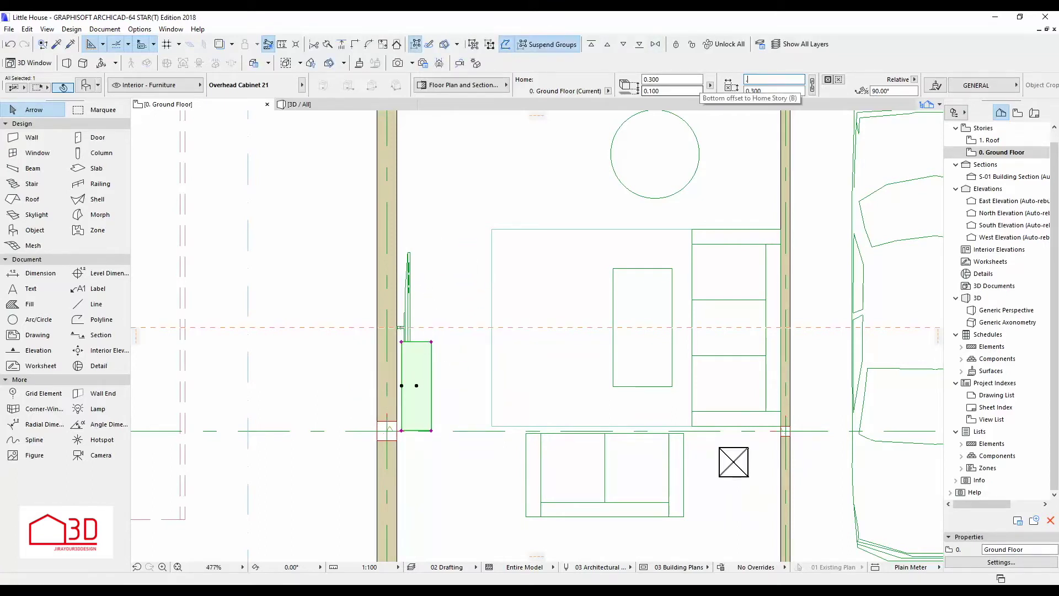
Resize the overhead cabinet to a 0.300 width and stretch its length to 0.3.
text(3)
key(Return)
click(416, 414)
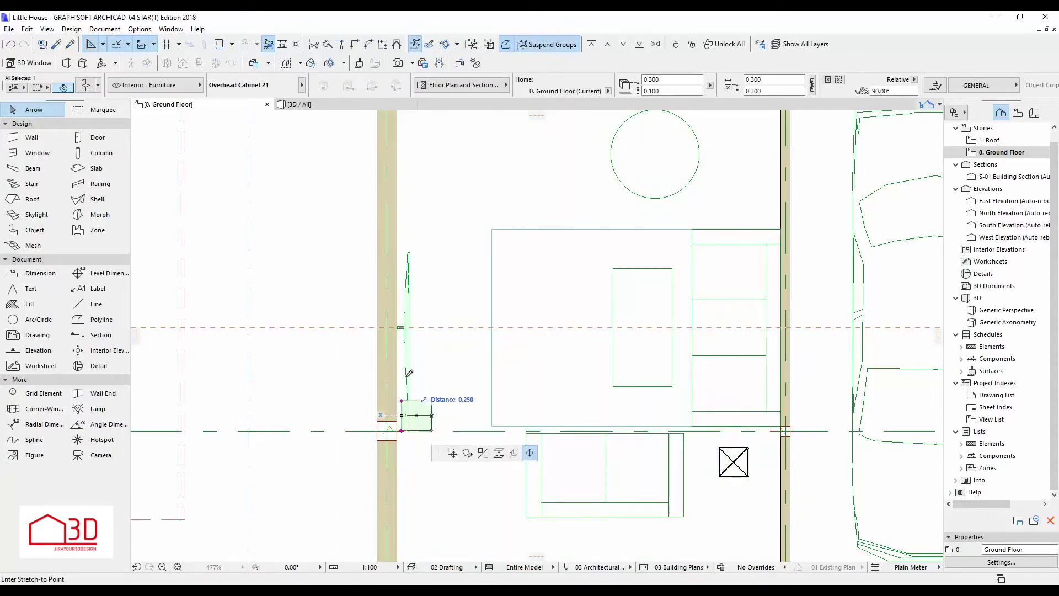
text(0.3)
key(Return)
In 3D, raise the cabinet 0.500 above the floor and give it a 0.400 height.
key(F3)
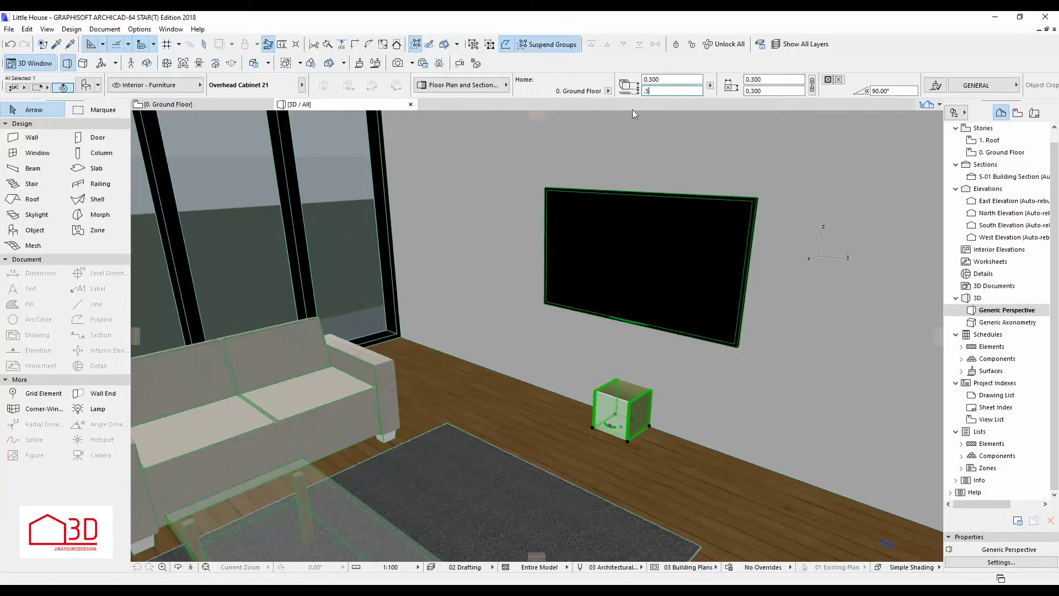
key(Return)
click(689, 362)
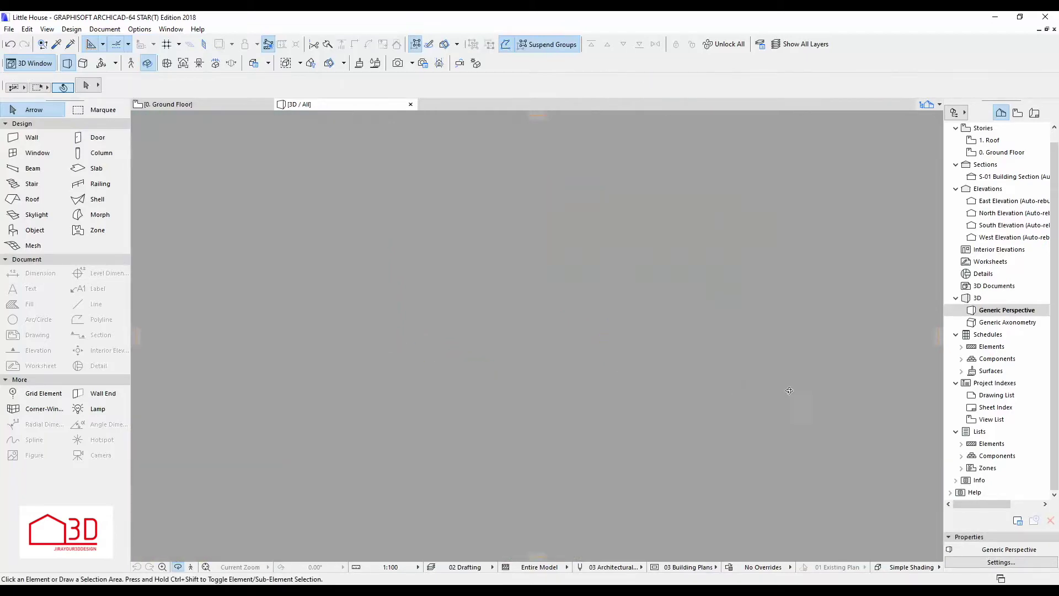
click(632, 348)
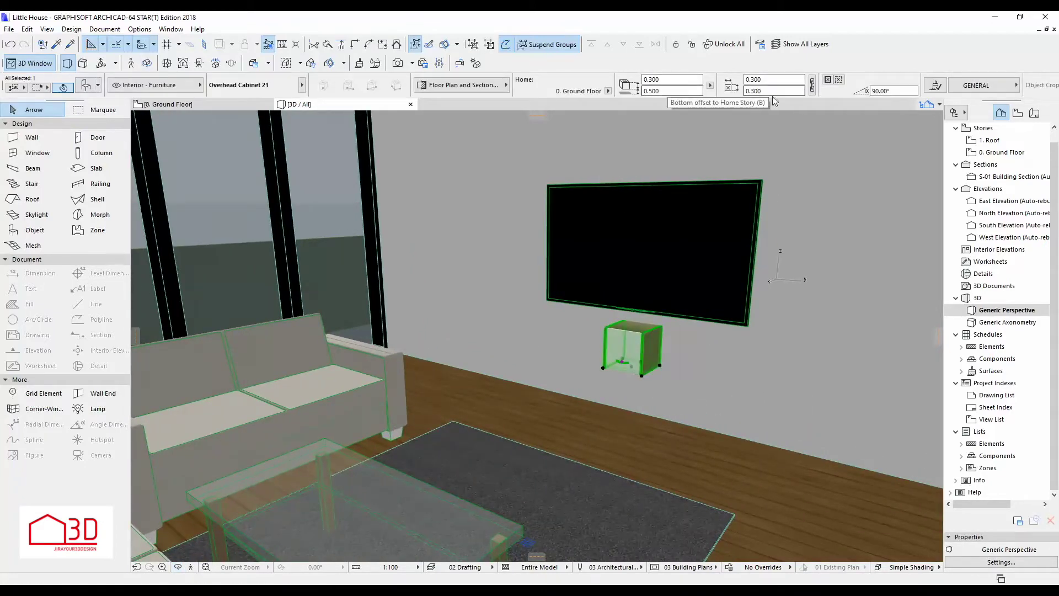
text(0.400)
key(Return)
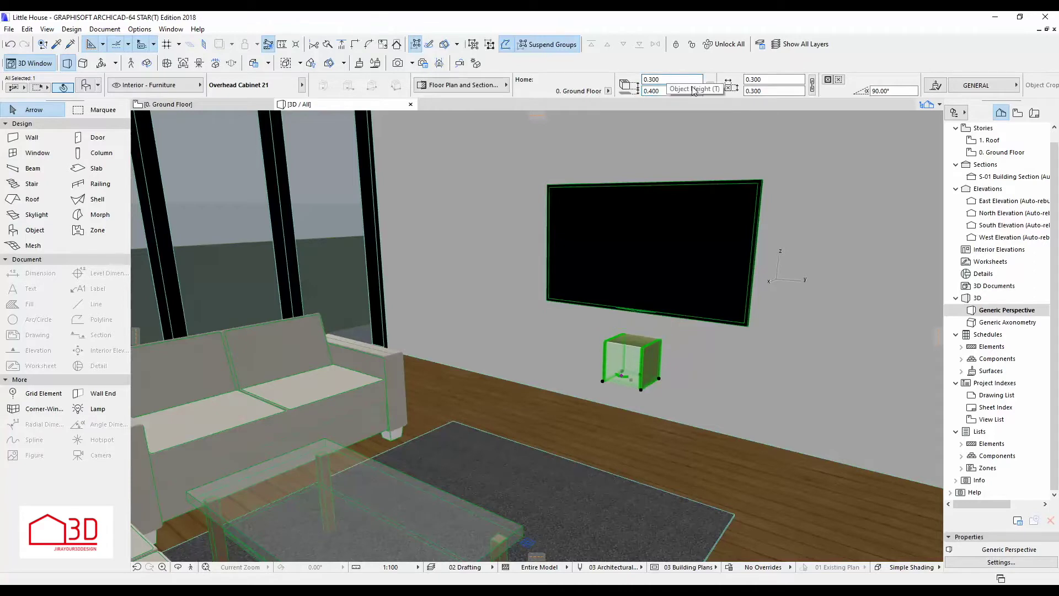
click(673, 362)
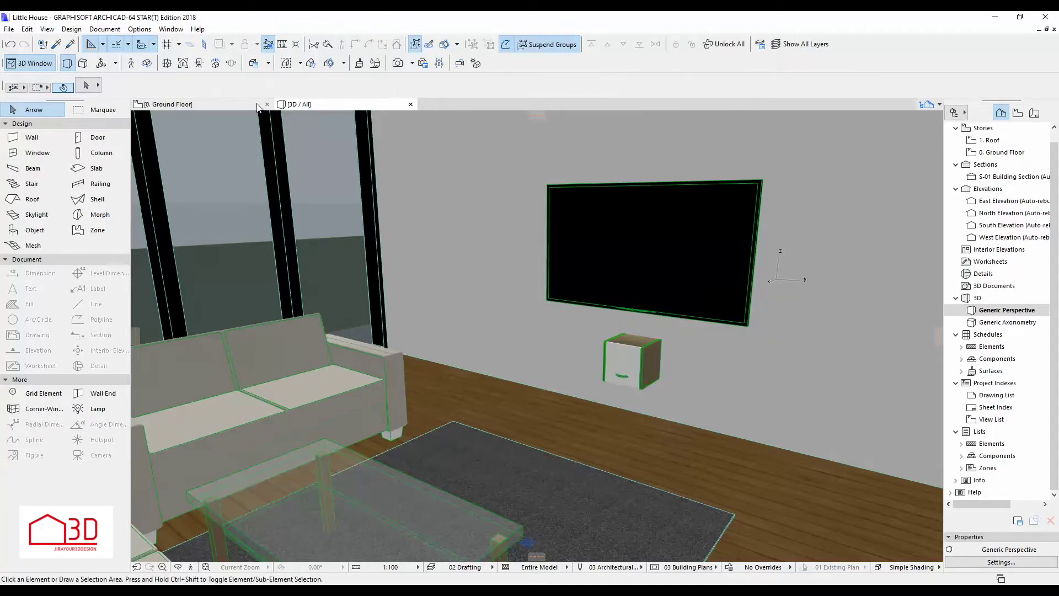
key(F2)
click(411, 325)
Shift the overhead cabinet down along the wall in the floor plan.
click(396, 313)
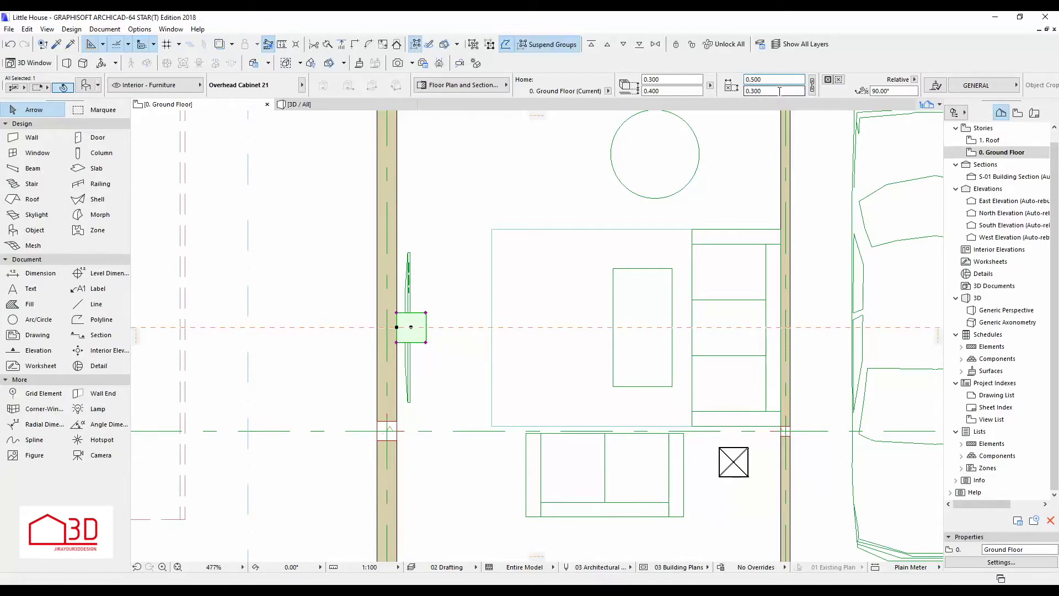
click(381, 105)
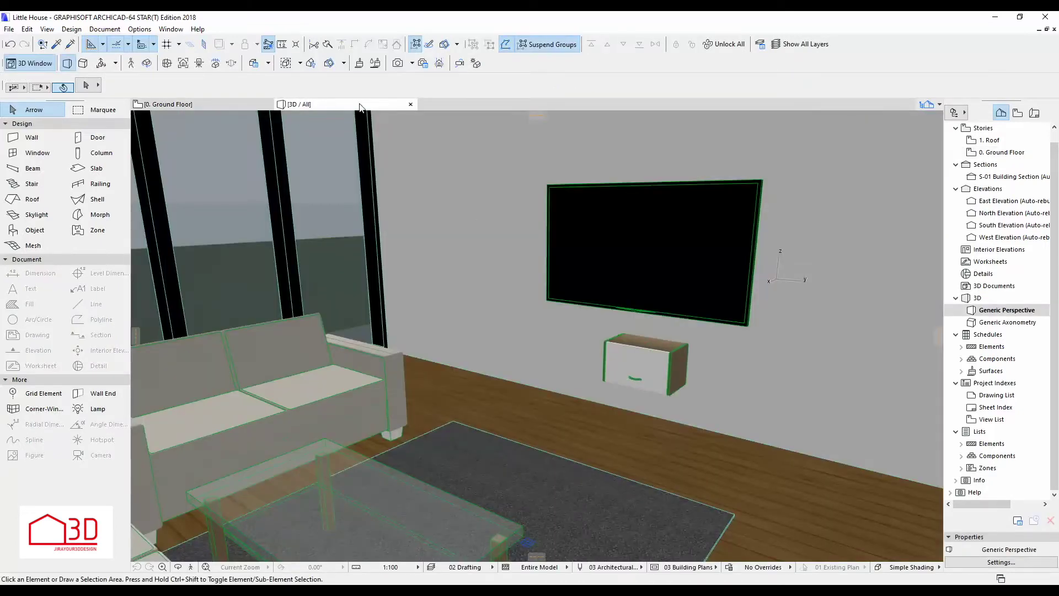
click(168, 104)
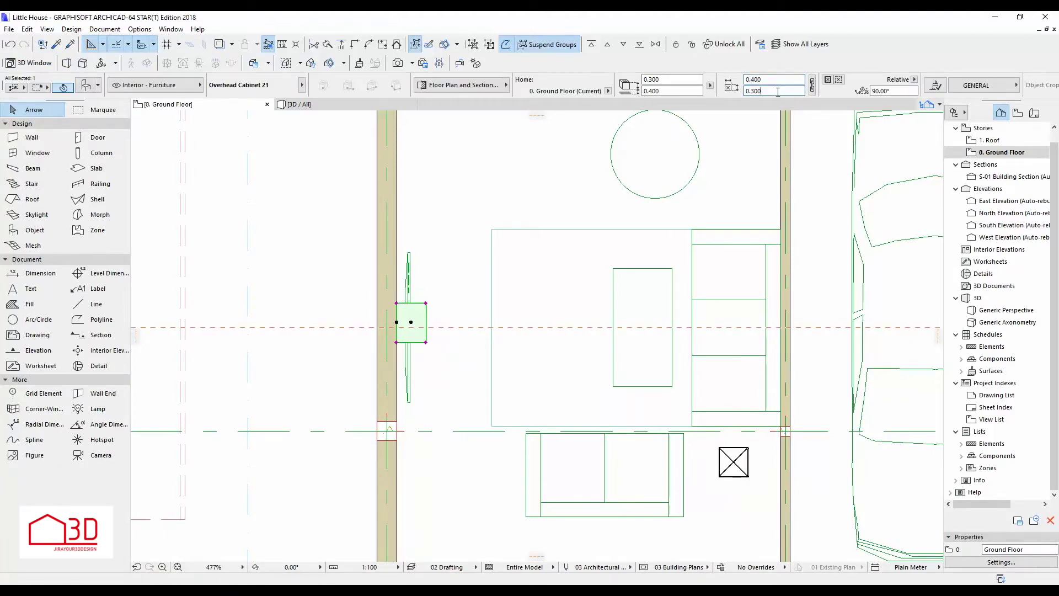
click(397, 329)
drag(399, 323, 398, 327)
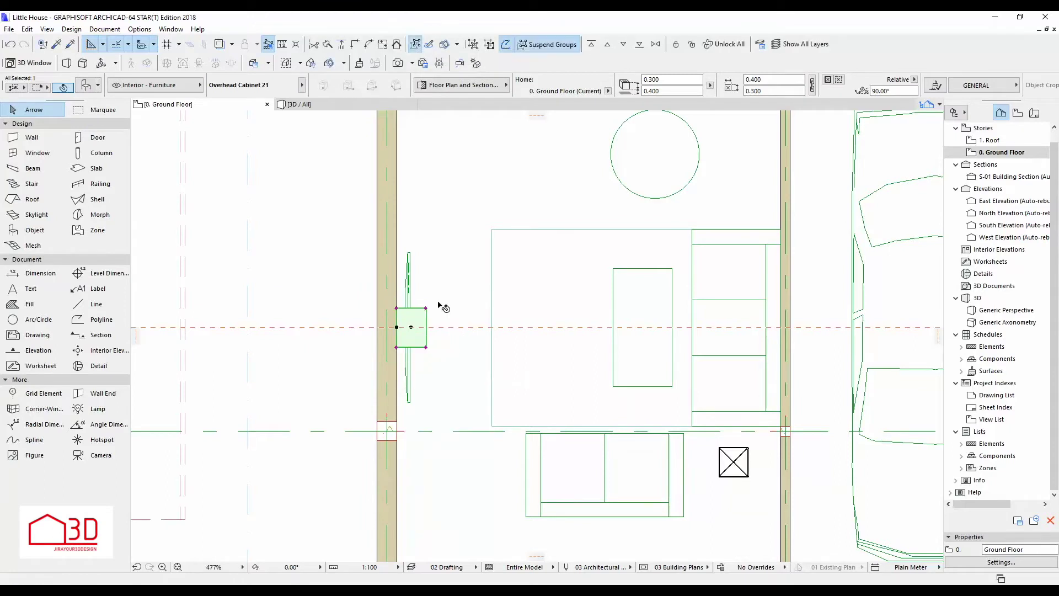
scroll(401, 351, up, 3)
Copy the cabinet below the original and move both cabinets further down the wall.
click(390, 278)
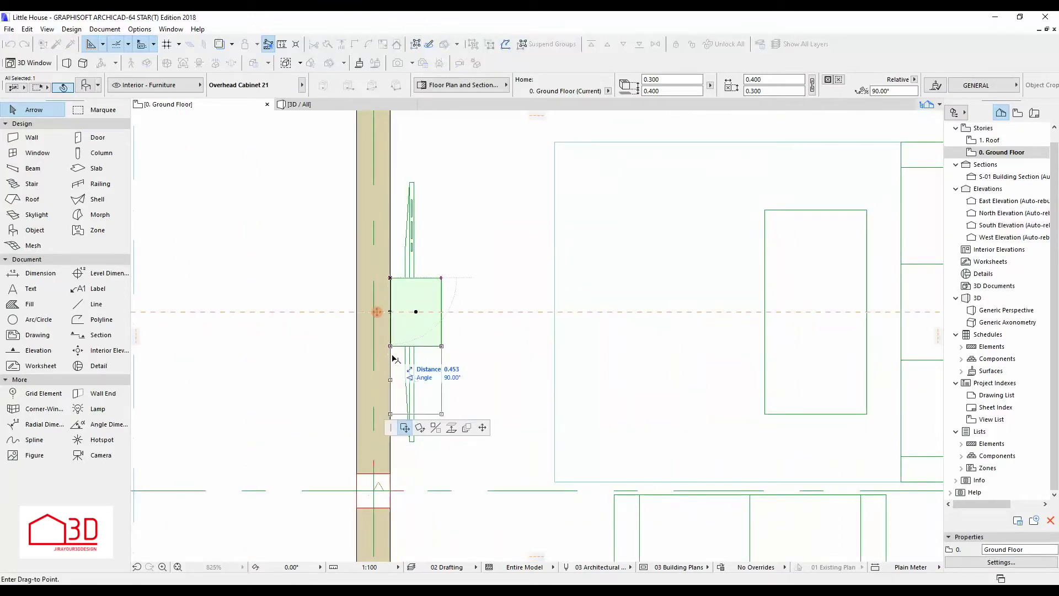
ctrl+click(390, 346)
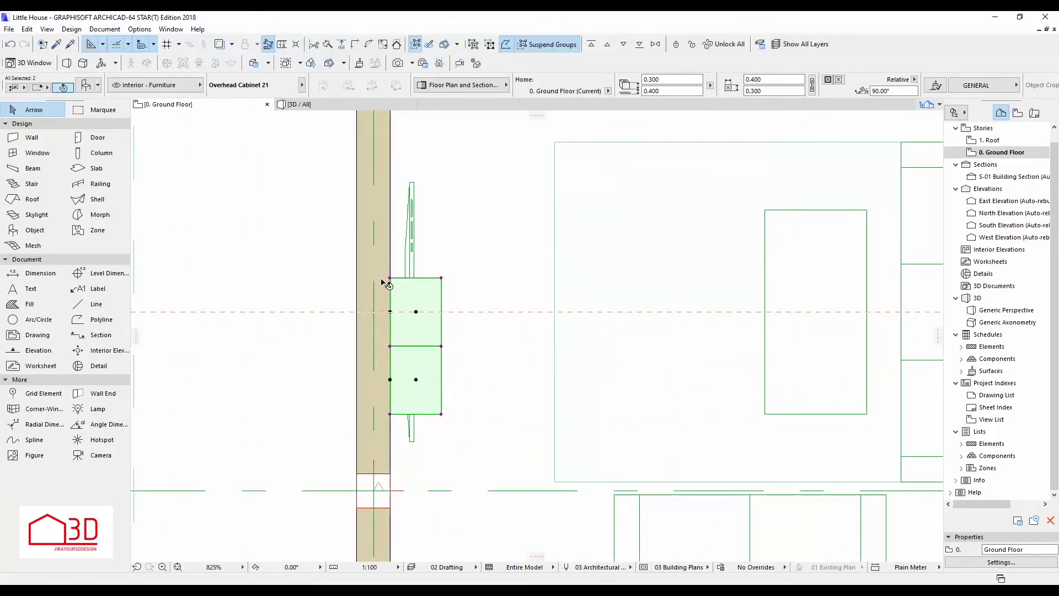
click(416, 379)
click(416, 414)
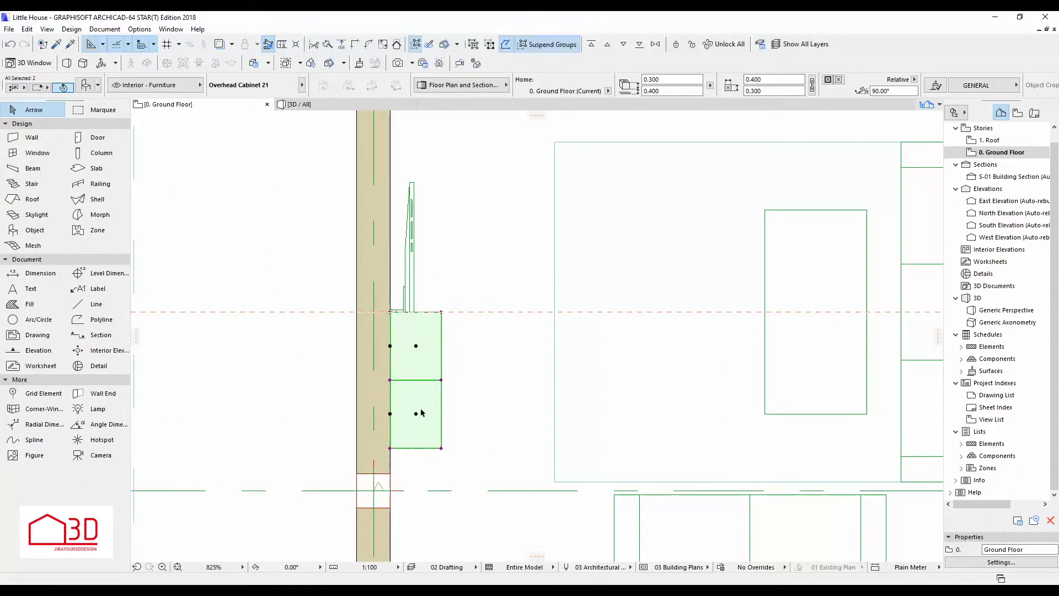
In 3D, select the cabinets and open their 3D Representation and Surfaces settings.
click(359, 104)
click(566, 358)
shift+click(716, 378)
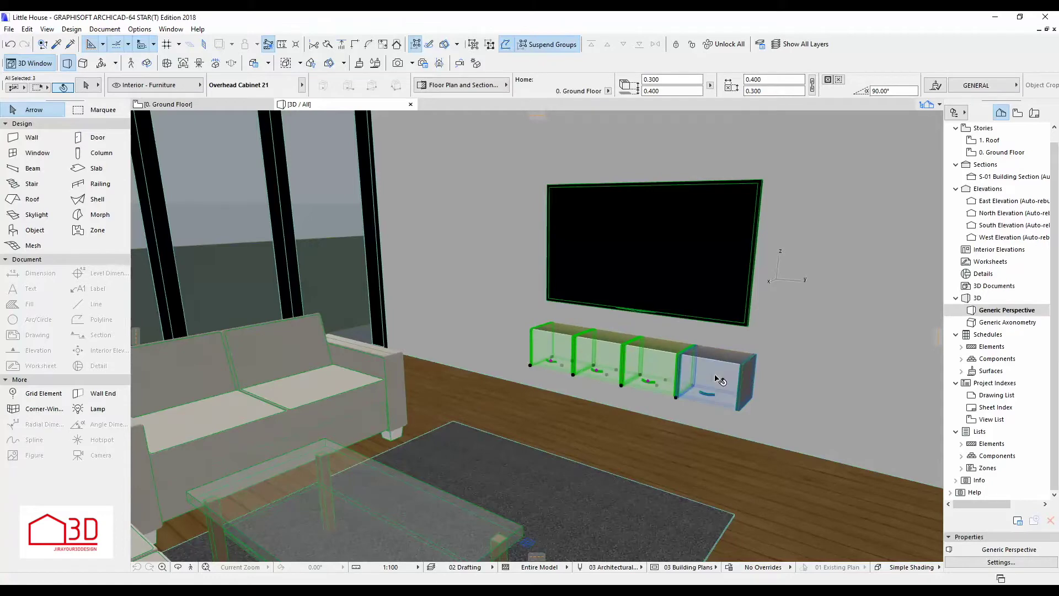
click(87, 84)
click(690, 317)
click(863, 344)
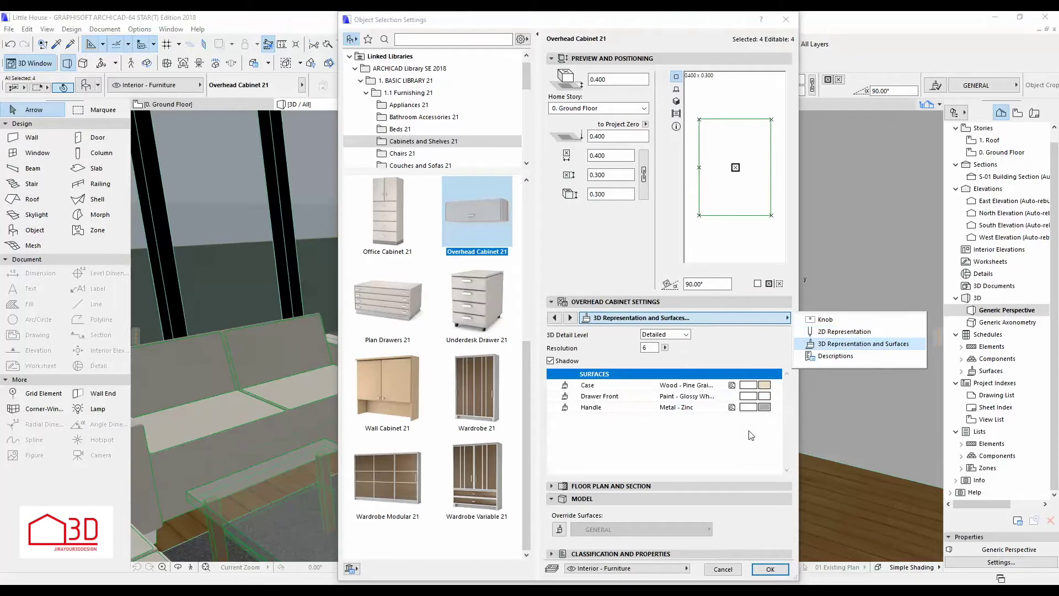
Set the cabinets' Case to Paint - Dark Gray and Drawer Front to Paint - Light Gray.
click(765, 386)
click(574, 312)
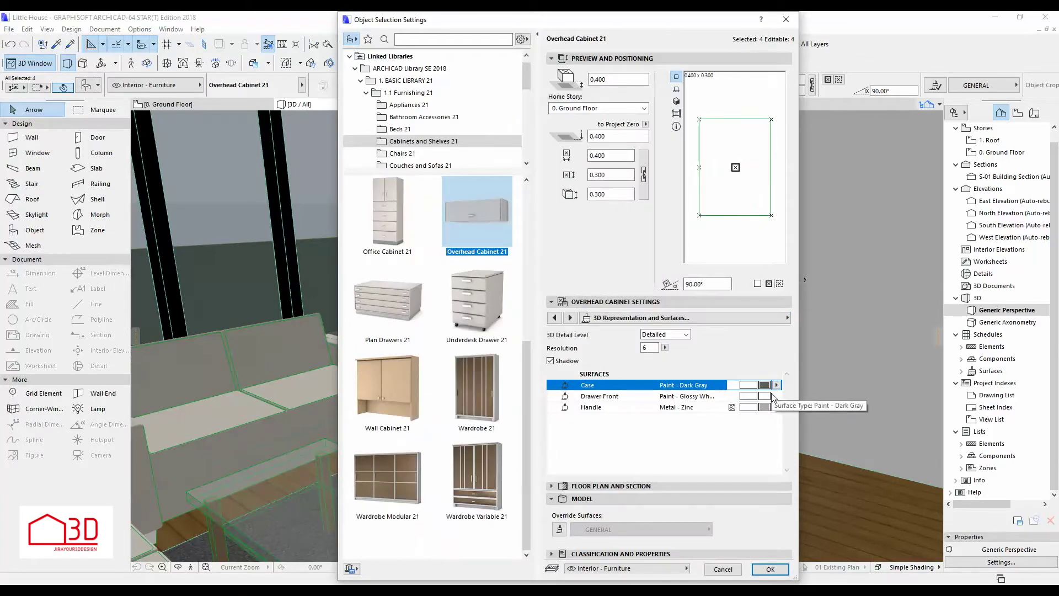
click(764, 397)
click(568, 381)
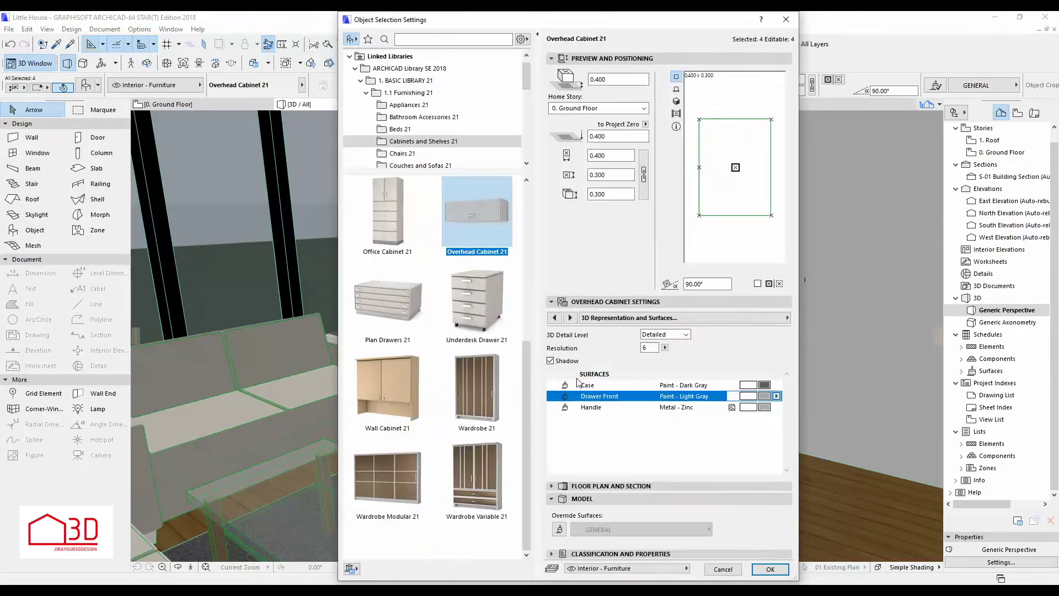
click(769, 570)
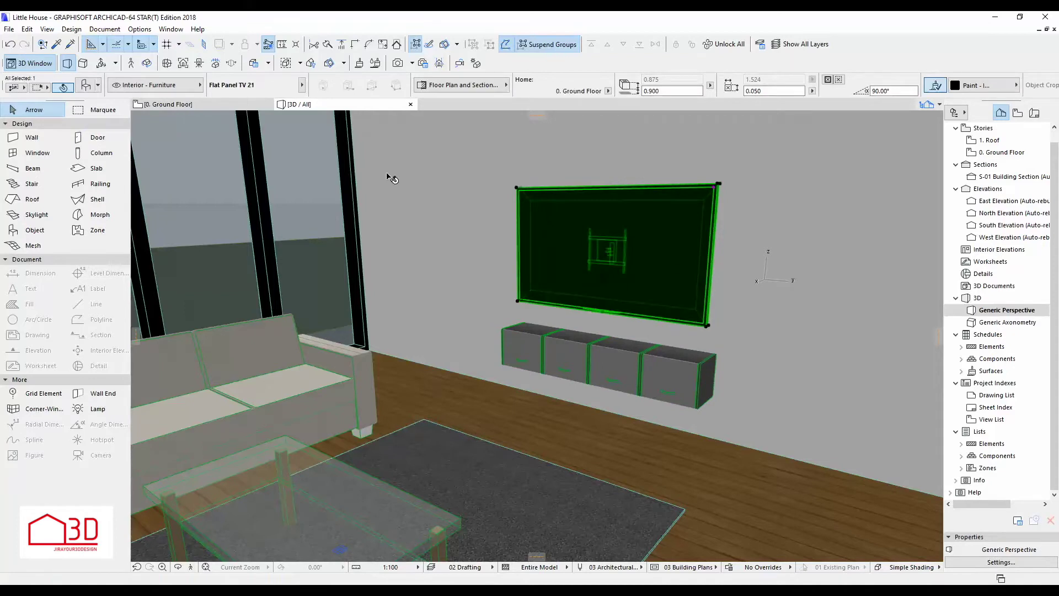
key(F2)
scroll(486, 395, down, 1)
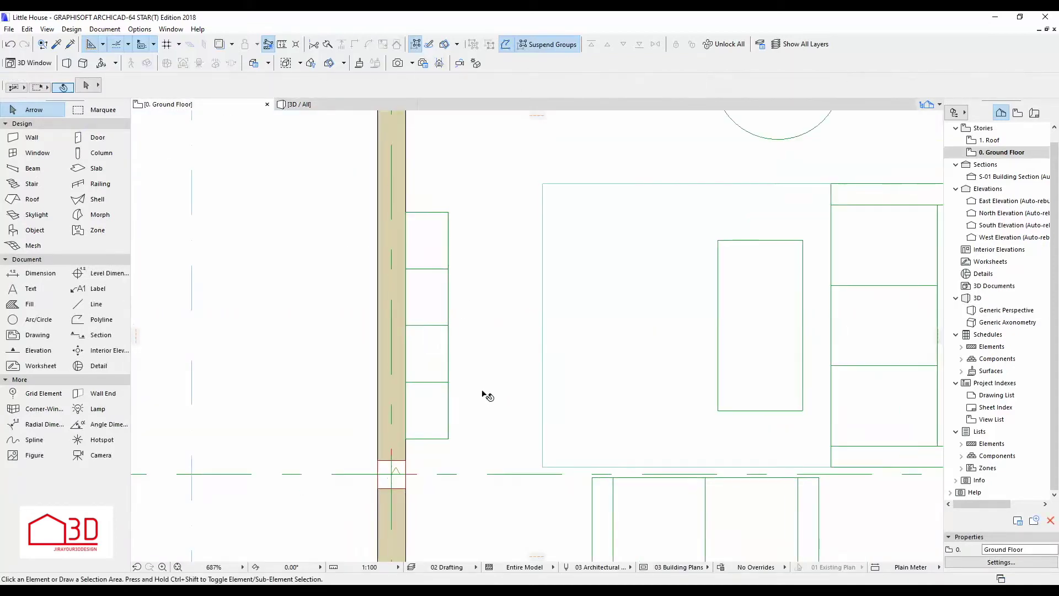
Draw a rectangular Morph in the floor plan beside the TV wall.
scroll(481, 370, down, 2)
click(99, 215)
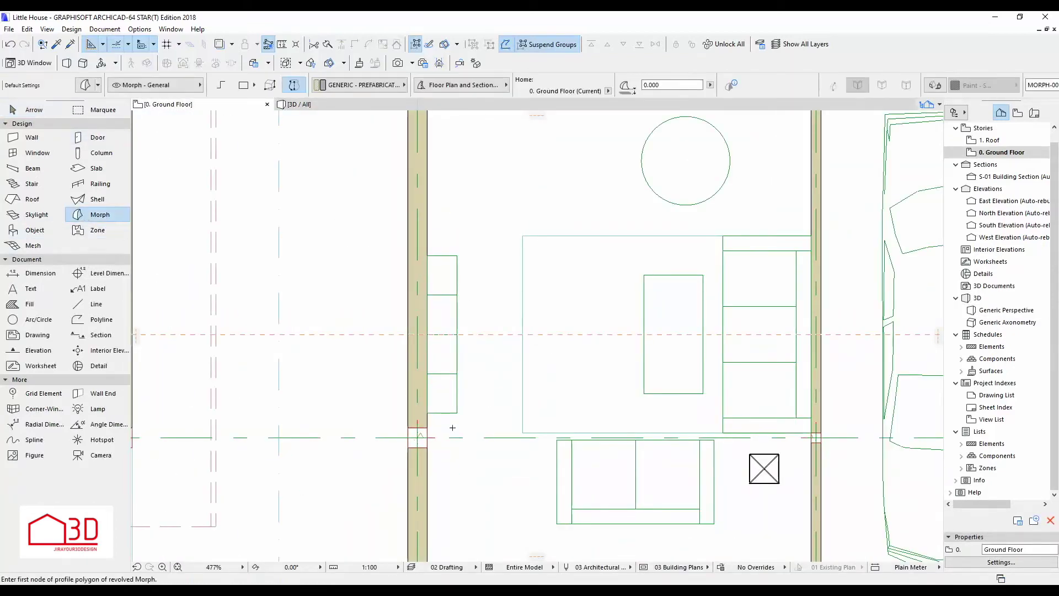
click(427, 412)
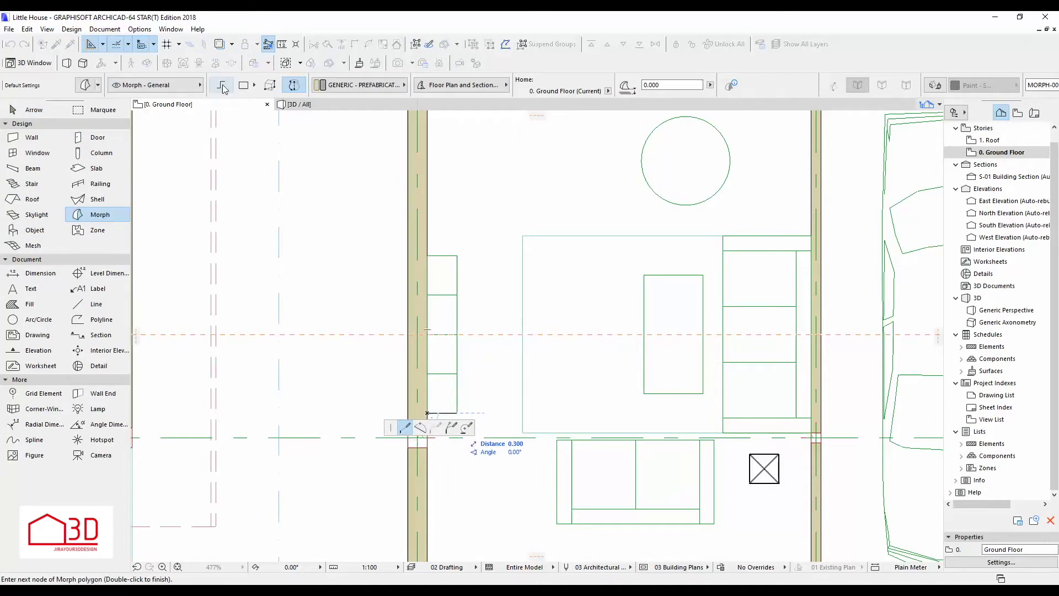
click(243, 84)
scroll(516, 300, down, 2)
scroll(499, 262, up, 3)
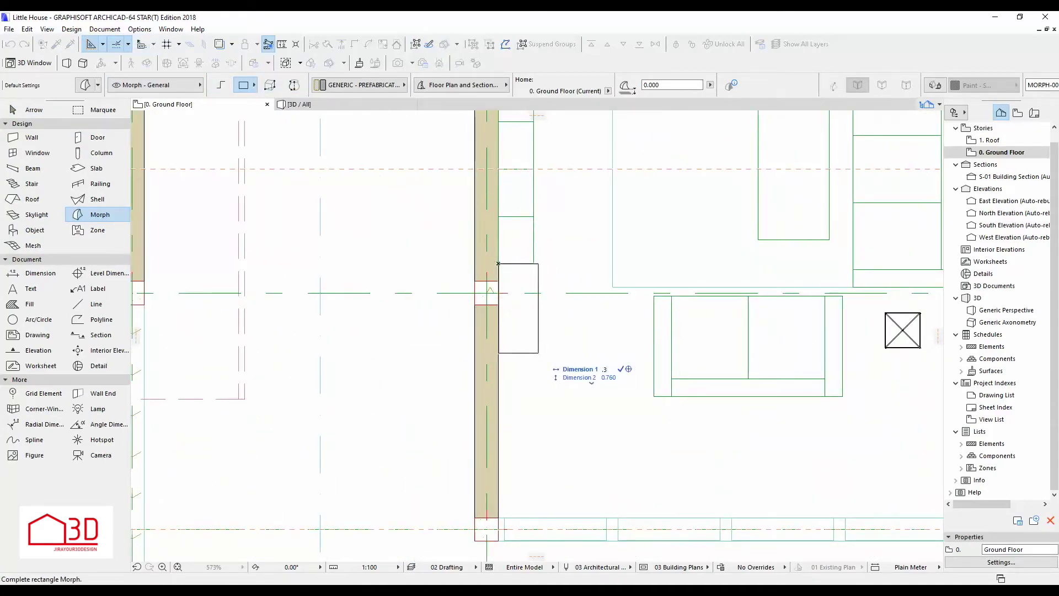
click(498, 264)
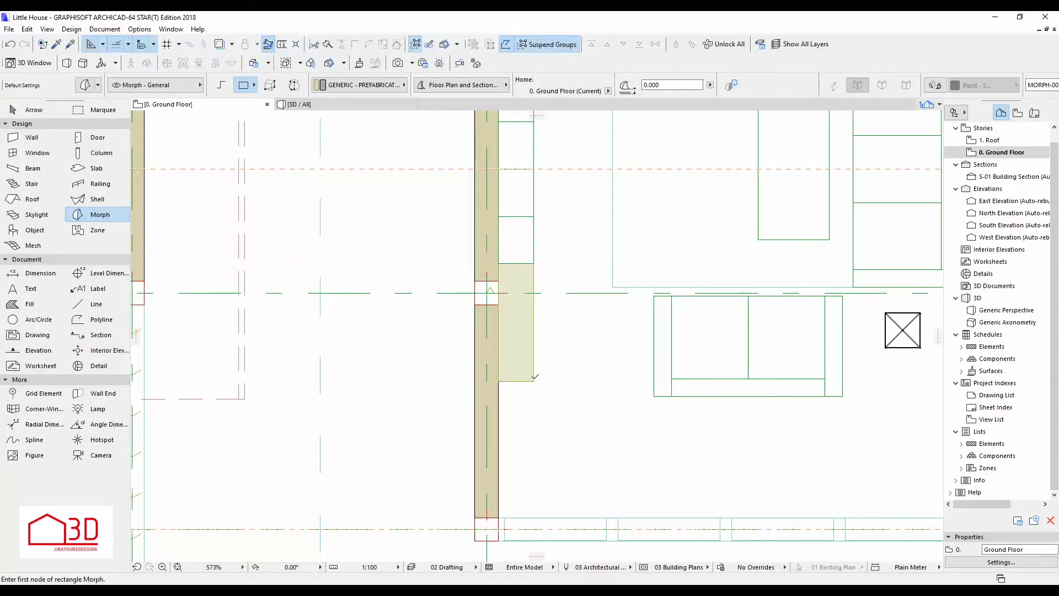
key(F3)
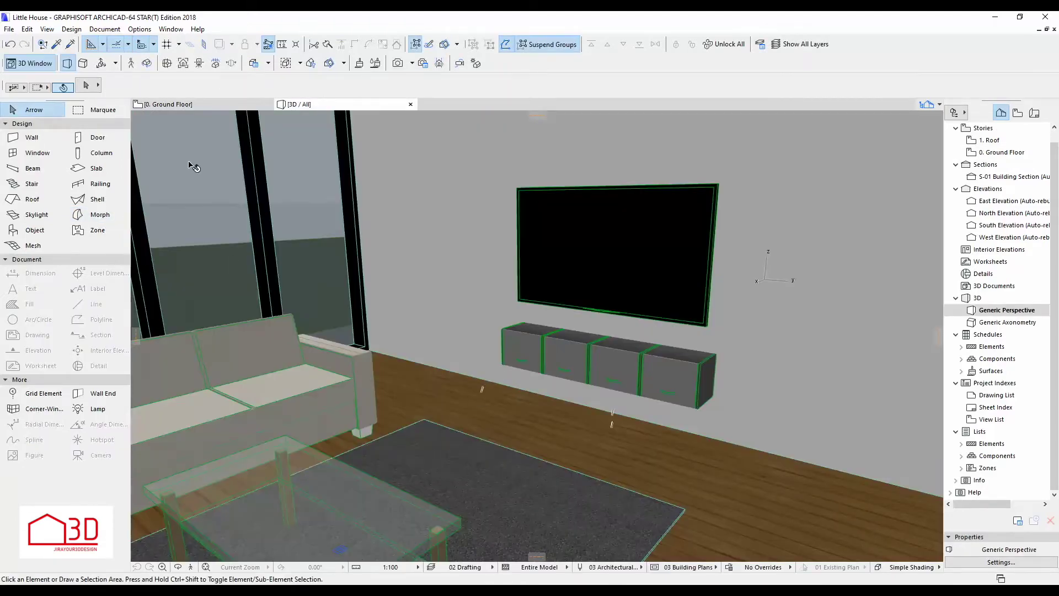
key(F2)
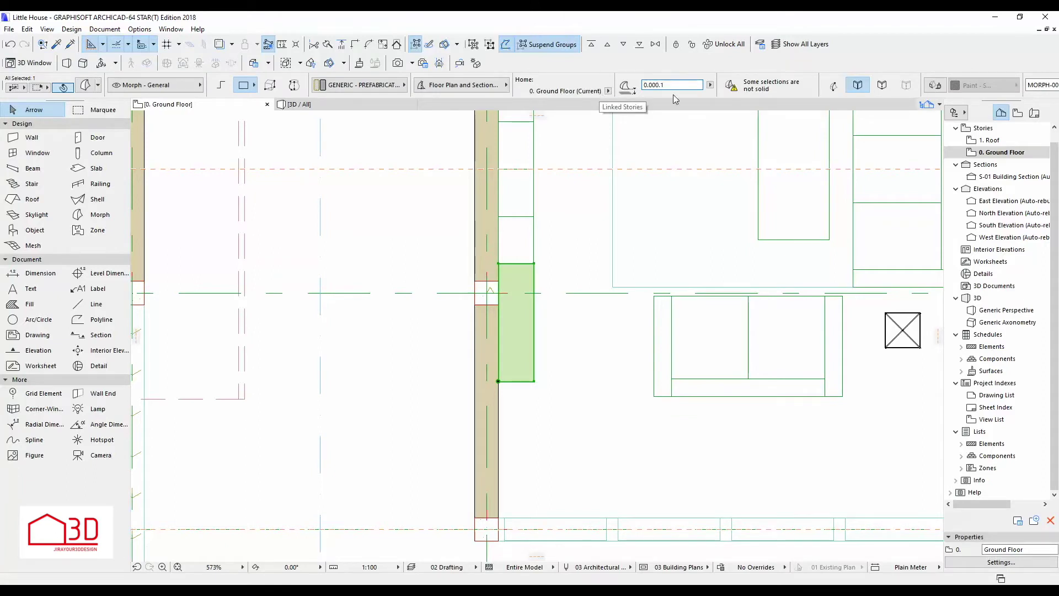
Set the morph thickness to 0.100 and open its surface override material list.
key(Return)
key(F3)
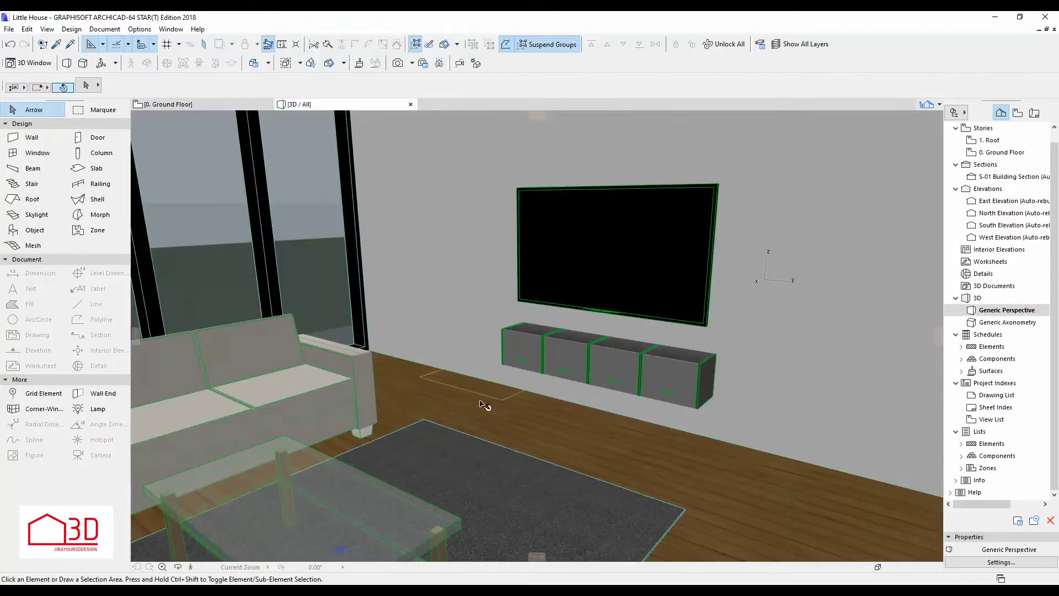
click(518, 449)
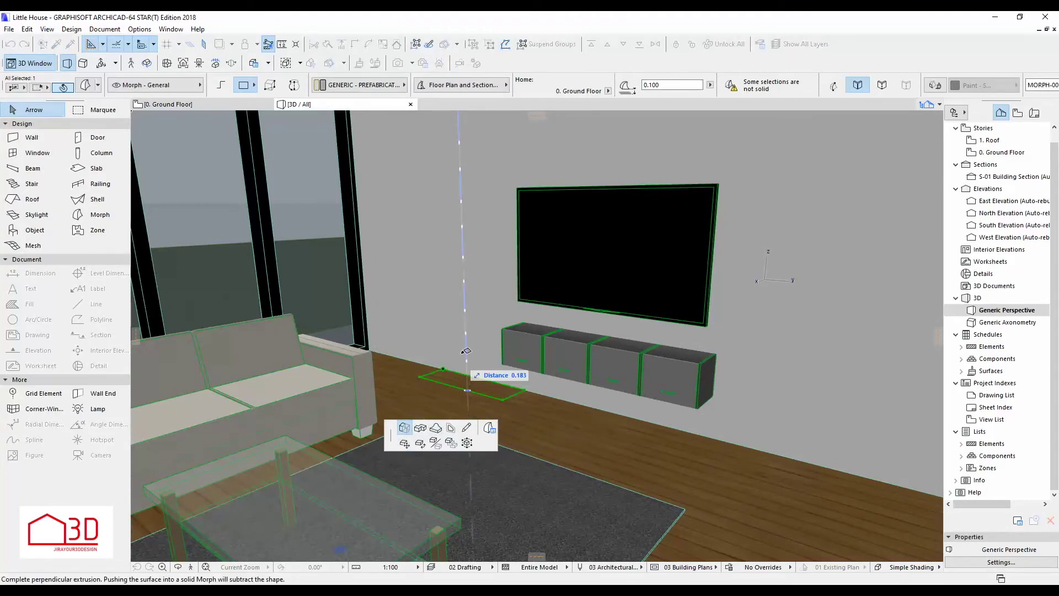
click(470, 376)
key(Escape)
scroll(497, 394, up, 3)
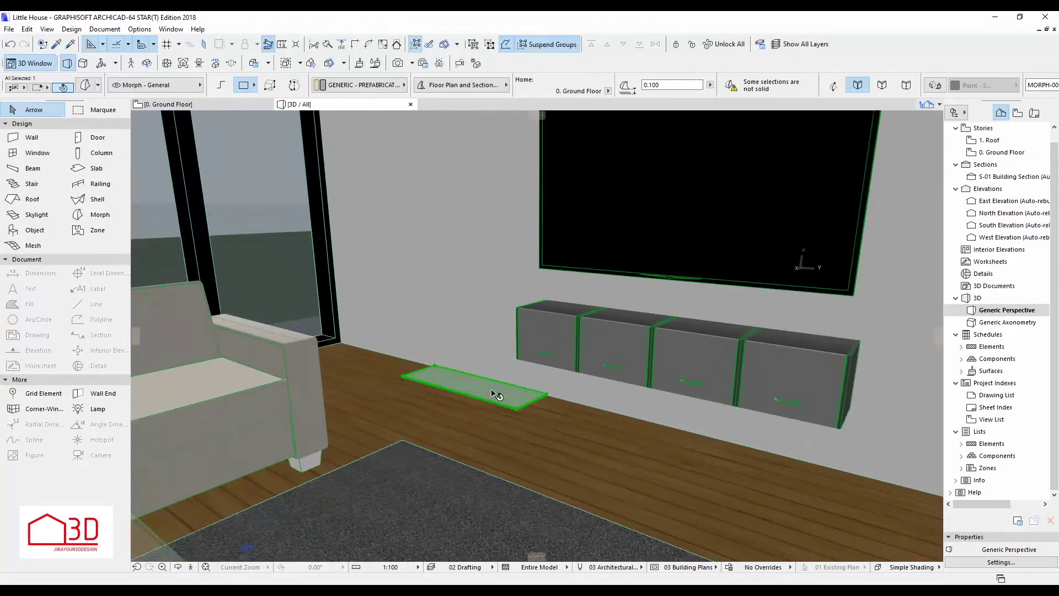
click(934, 86)
click(984, 85)
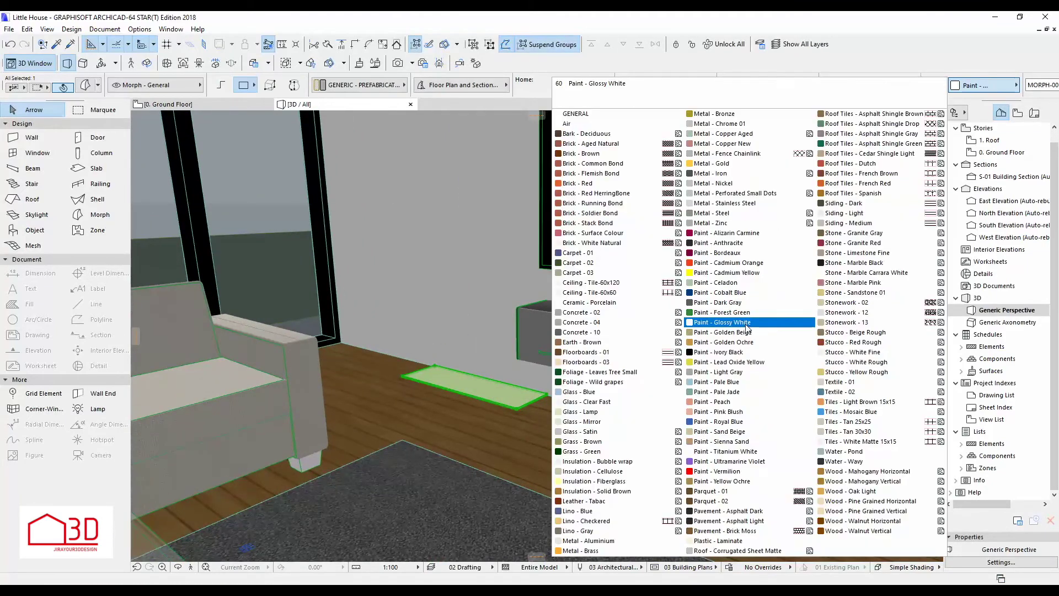
Make the morph Paint - Glossy White and raise it to elevation 1.500 beside the TV.
click(748, 326)
click(427, 378)
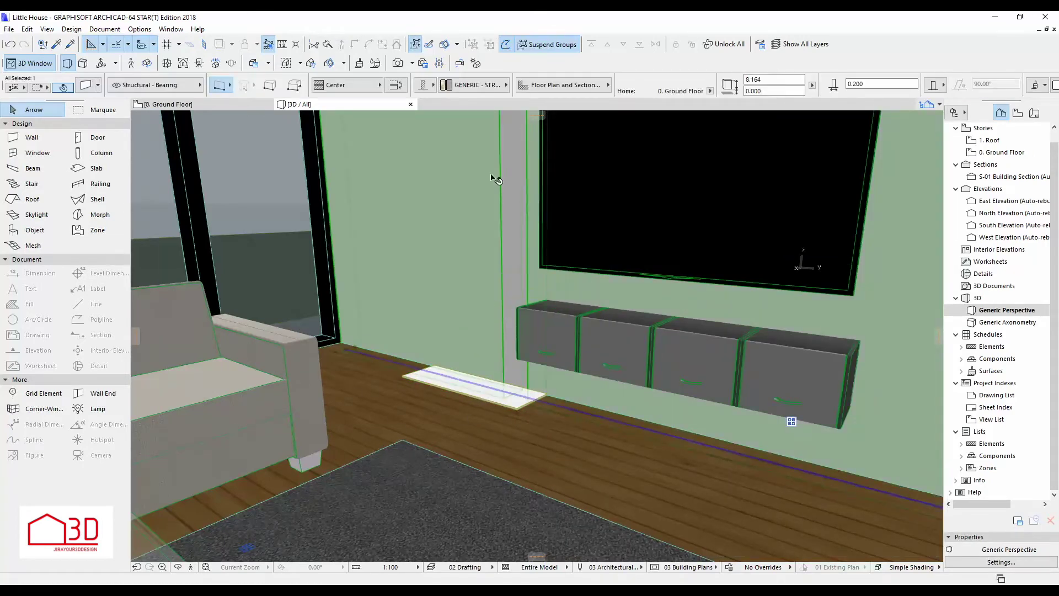
click(971, 85)
click(709, 504)
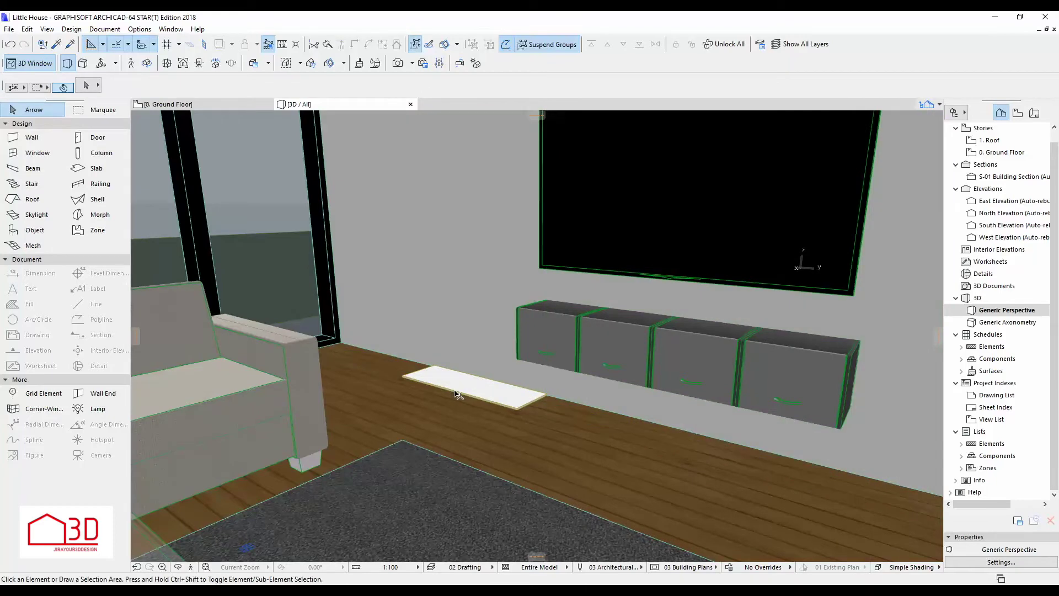
click(484, 393)
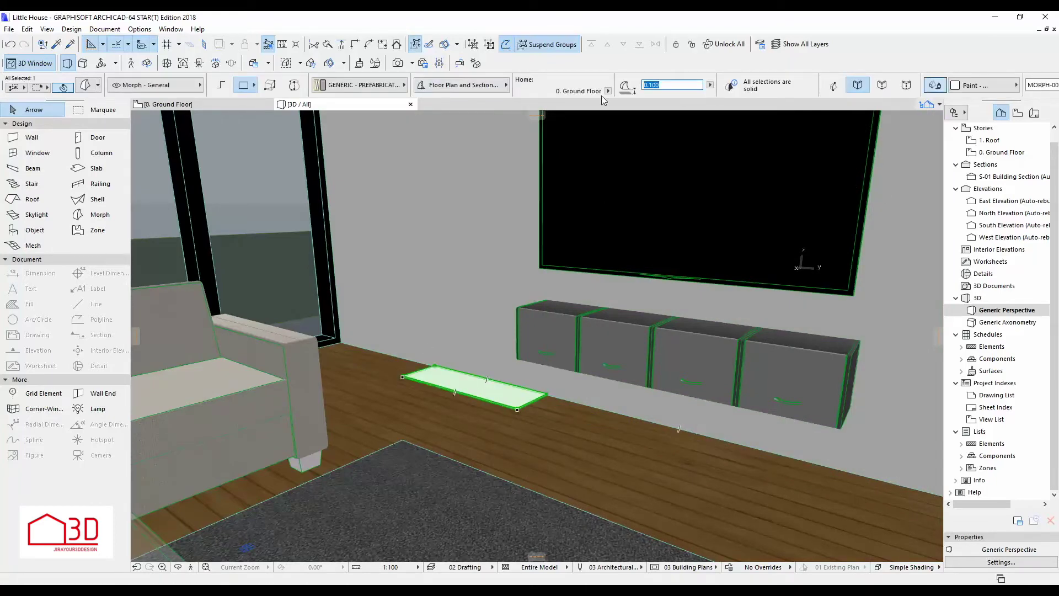
key(Return)
mouse_move(501, 407)
shift+middle_down()
mouse_move(611, 395)
mouse_move(669, 435)
mouse_move(648, 436)
shift+middle_up()
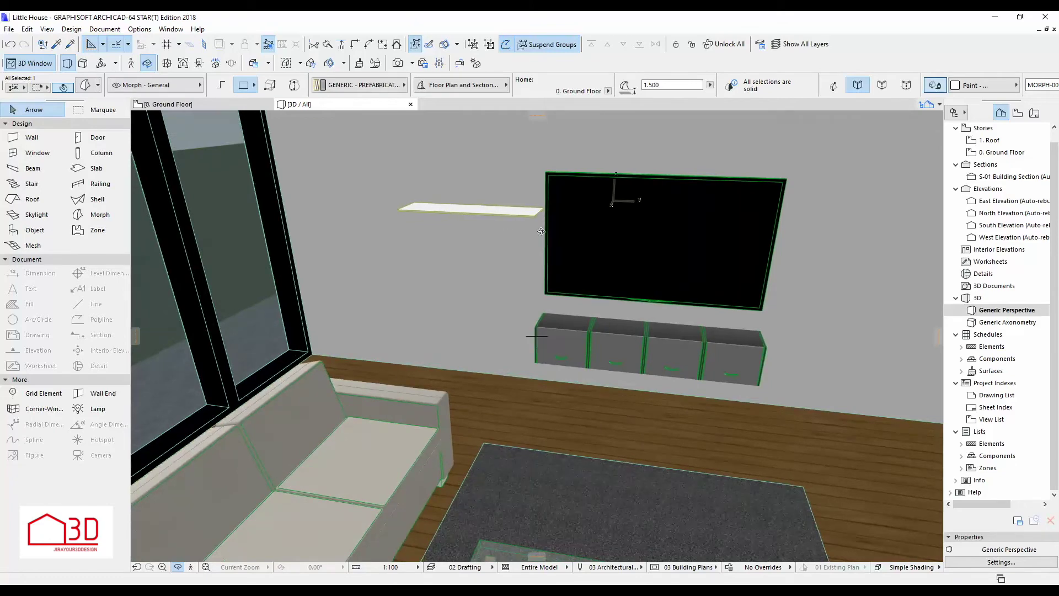
click(230, 104)
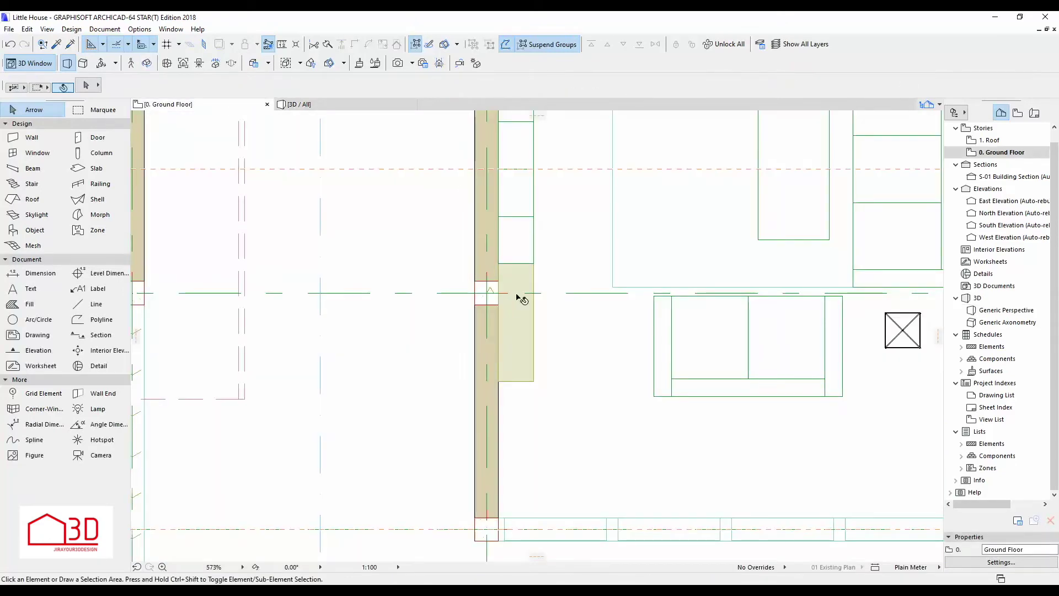
Nudge the shelf slab in plan, then copy the shelf below the original in 3D.
click(535, 265)
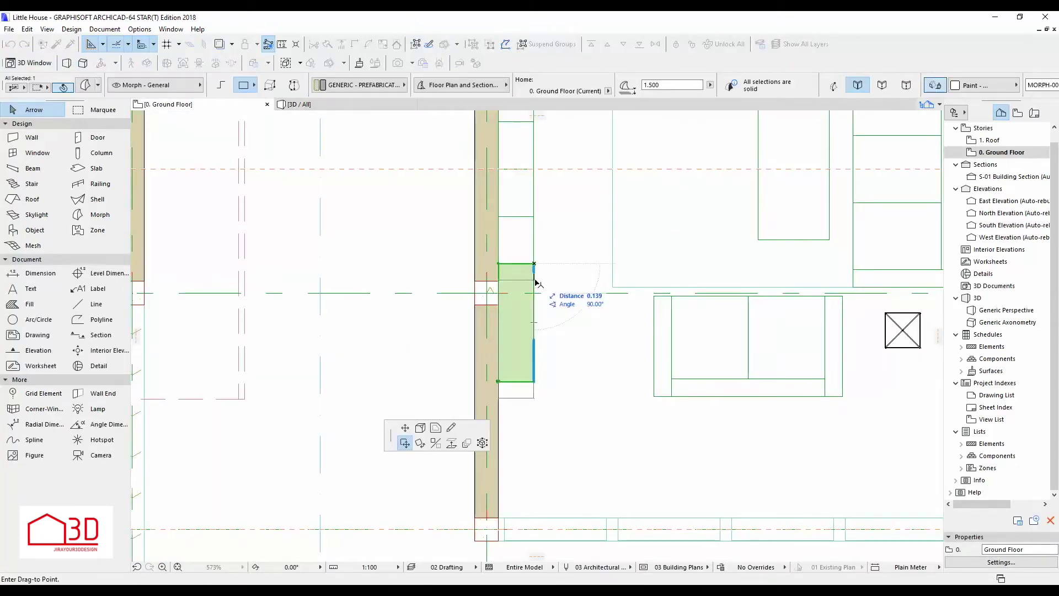
click(535, 272)
click(342, 105)
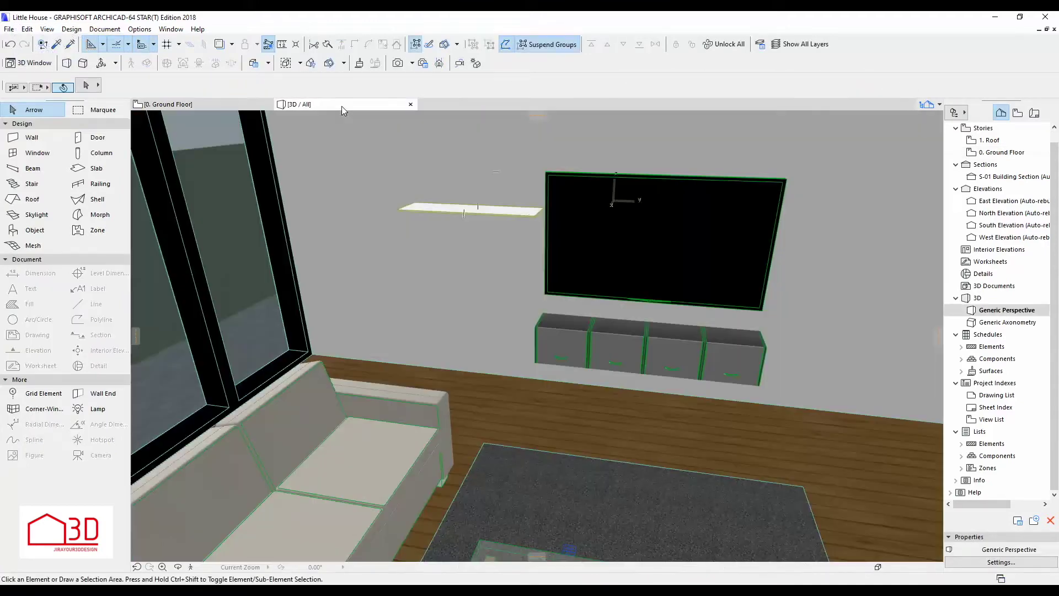
click(473, 216)
click(539, 212)
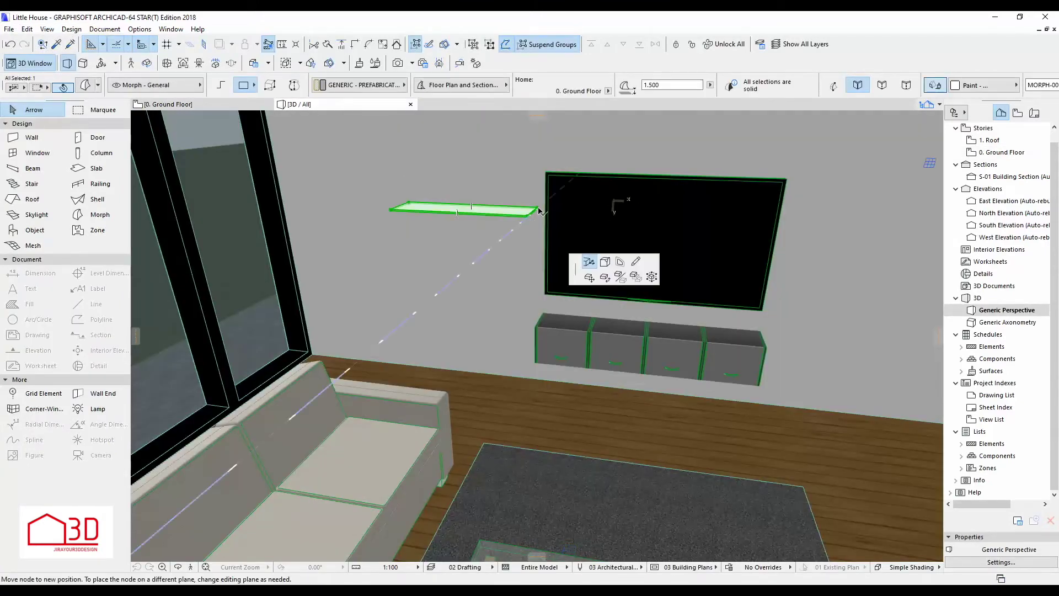
click(405, 443)
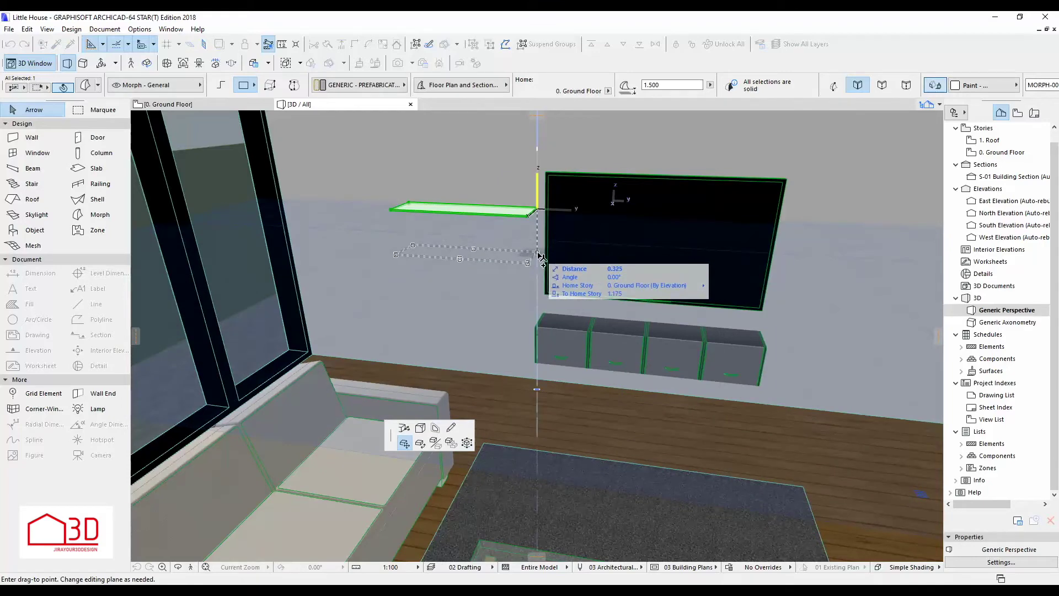
click(539, 277)
click(230, 105)
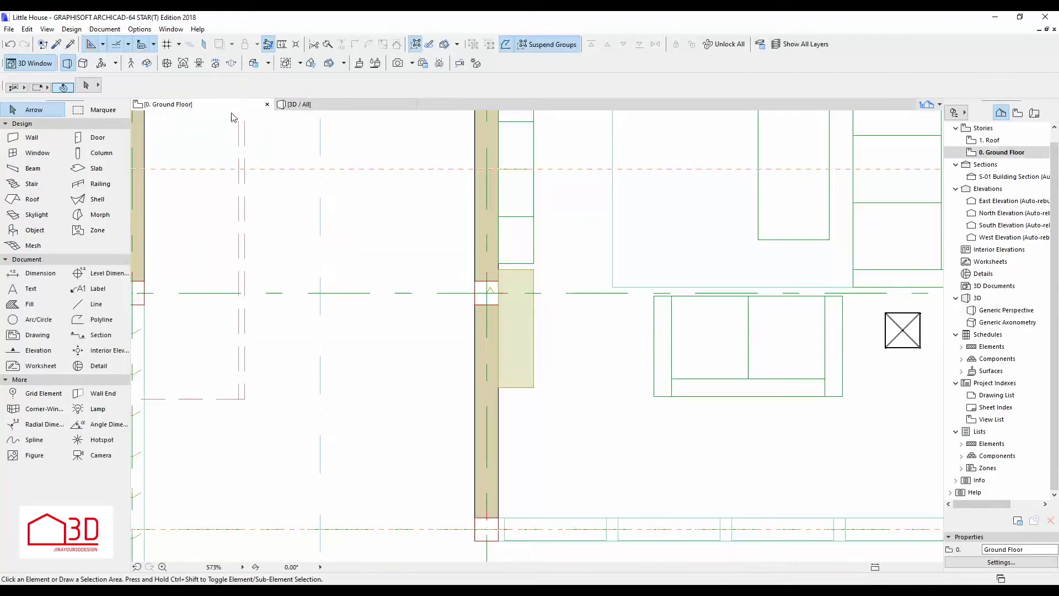
Reposition the copied shelf in plan and snap its corner against the wall.
click(497, 388)
scroll(493, 388, down, 3)
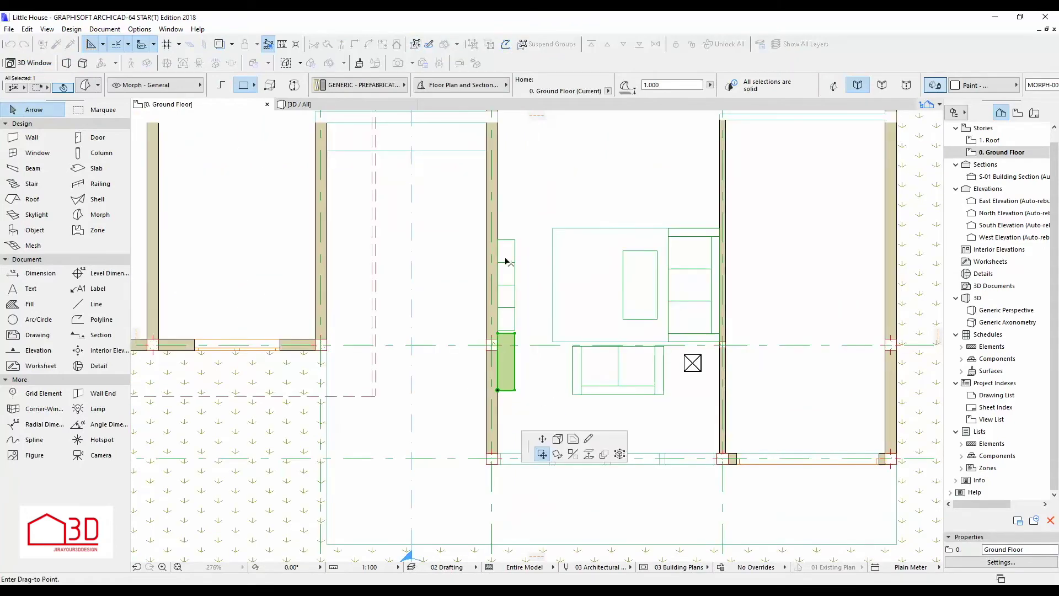
scroll(502, 243, up, 2)
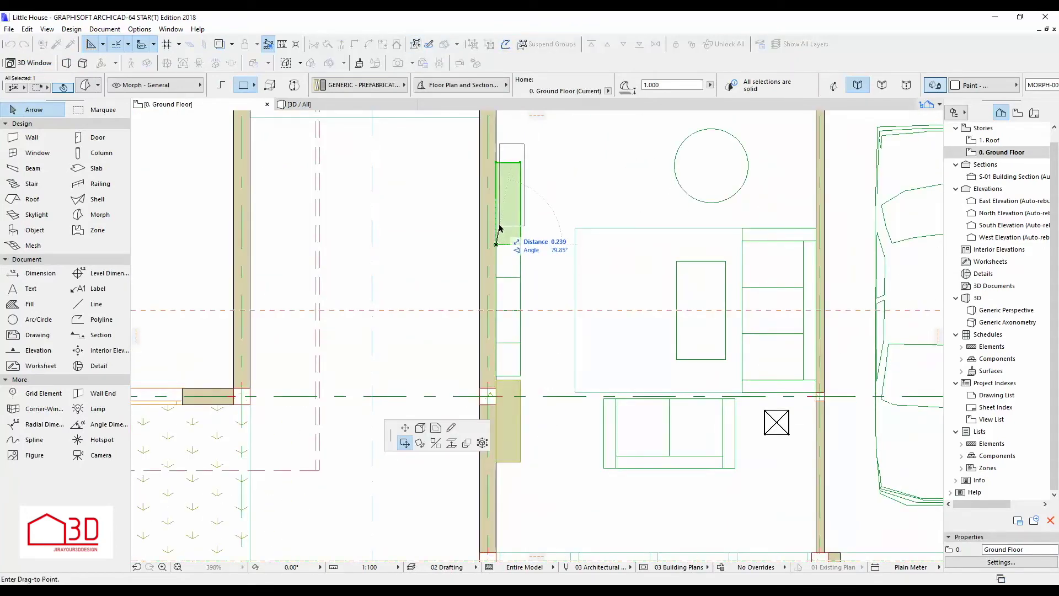
click(497, 207)
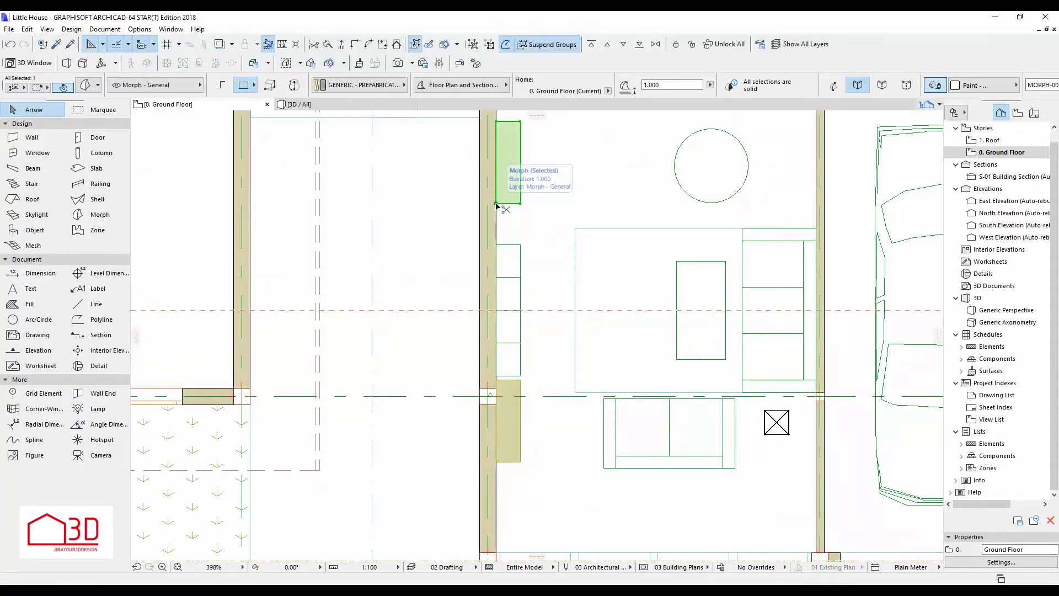
click(496, 246)
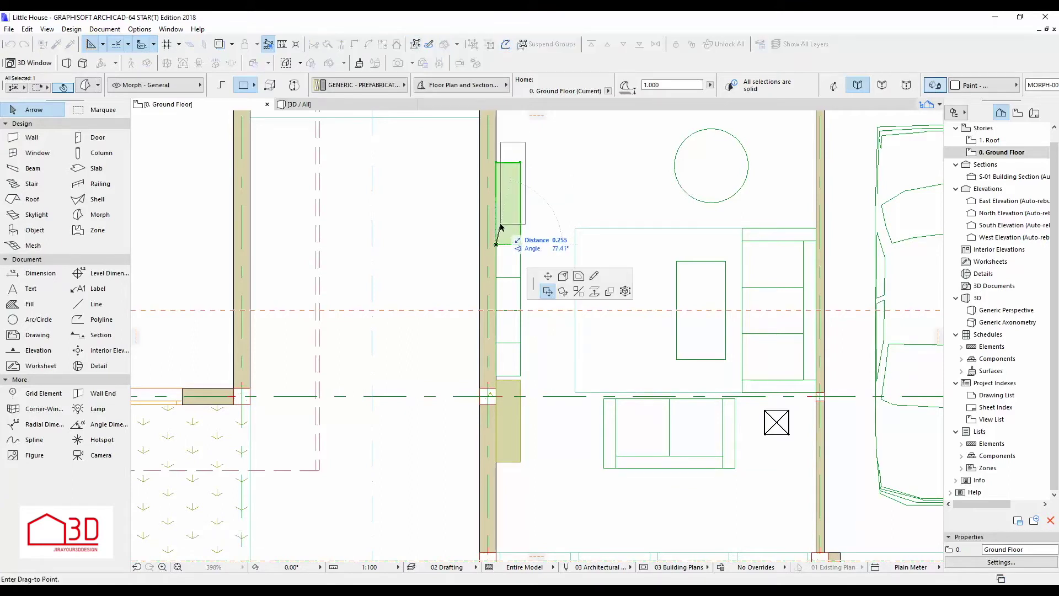
click(496, 241)
scroll(505, 228, up, 4)
scroll(473, 255, up, 2)
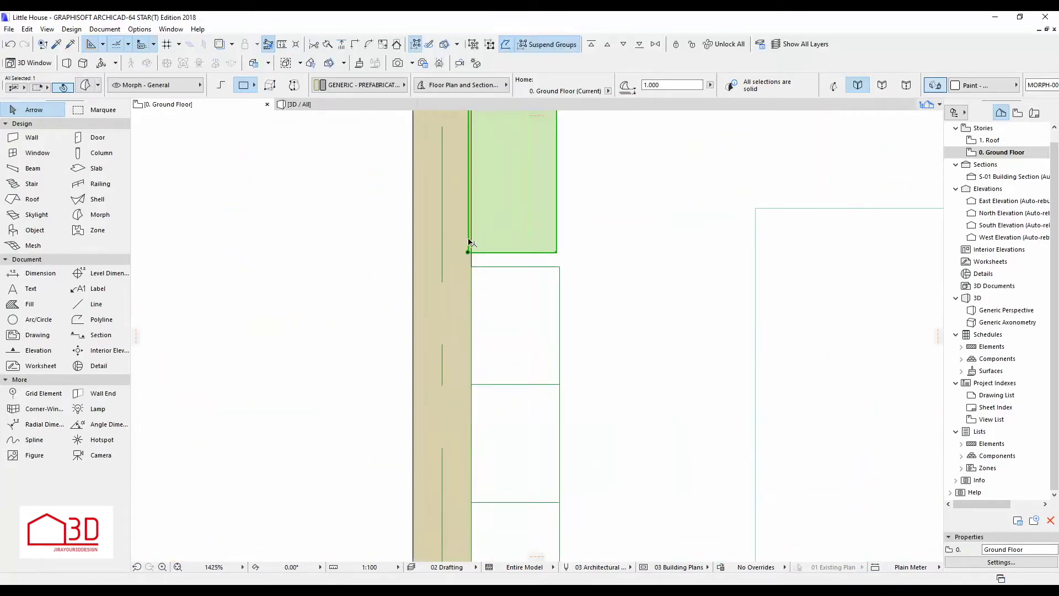
click(481, 254)
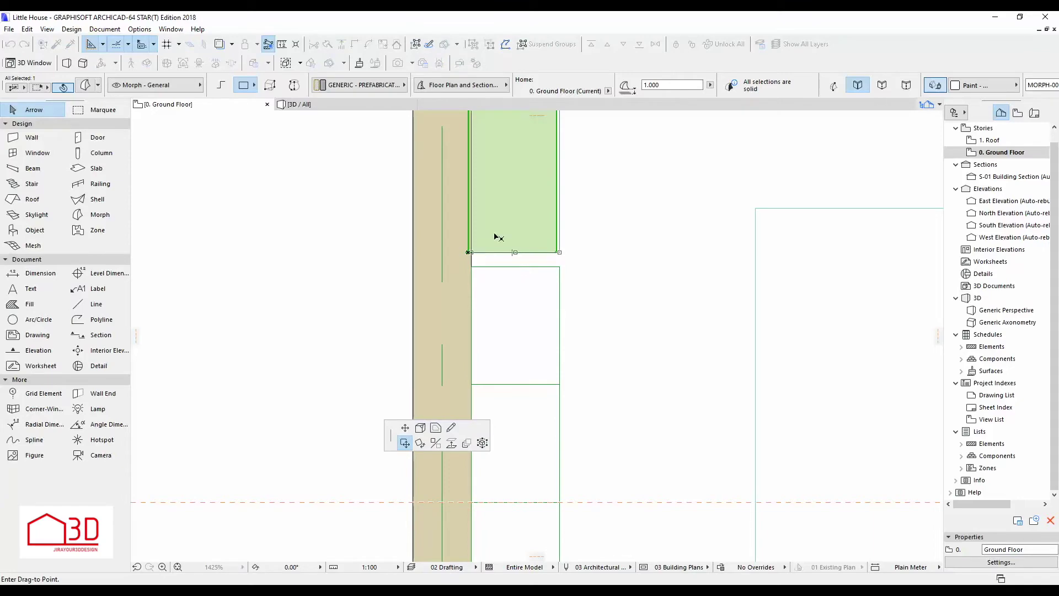
click(486, 254)
scroll(416, 277, down, 3)
In 3D, copy the shelf right of the TV higher up the wall.
key(F3)
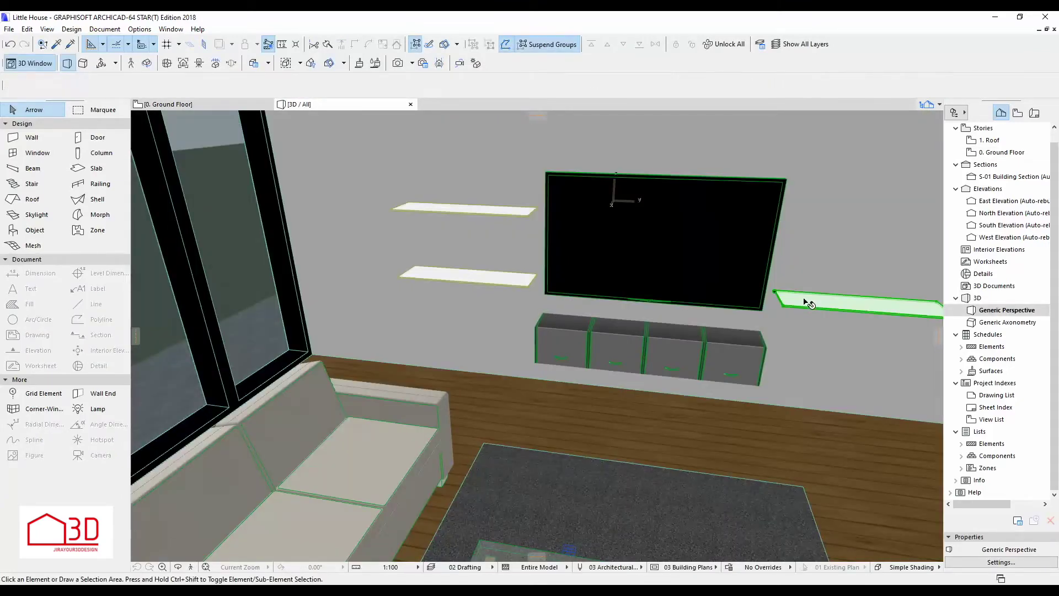
click(809, 304)
click(776, 294)
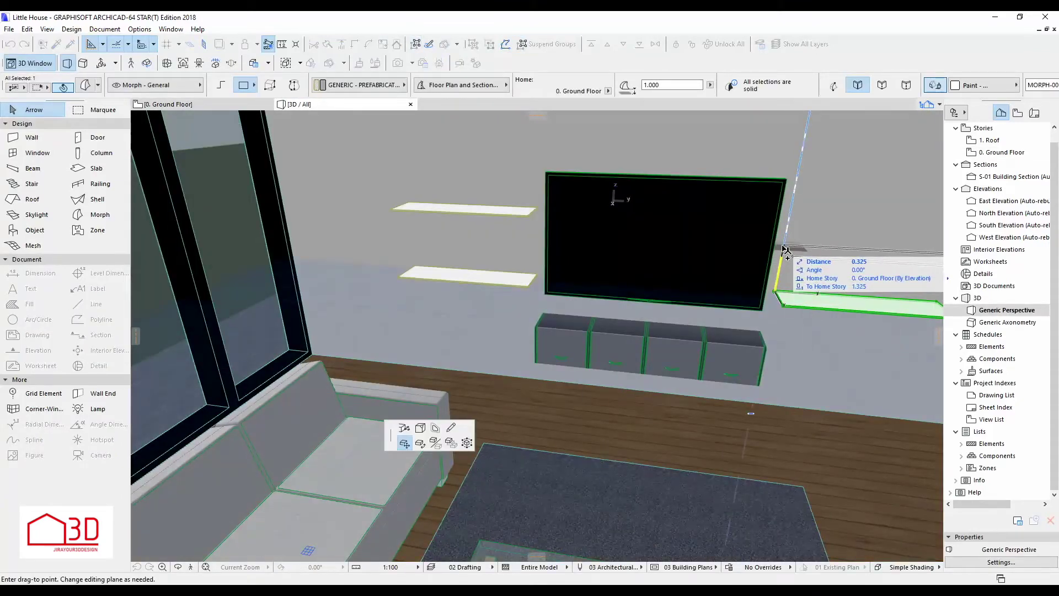
click(770, 270)
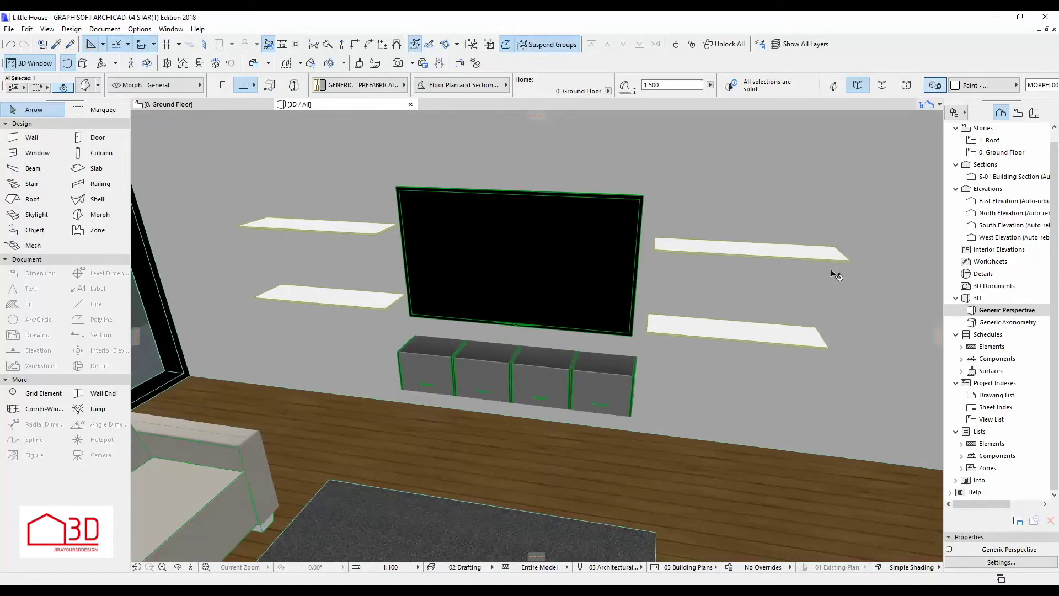
click(31, 236)
double_click(30, 236)
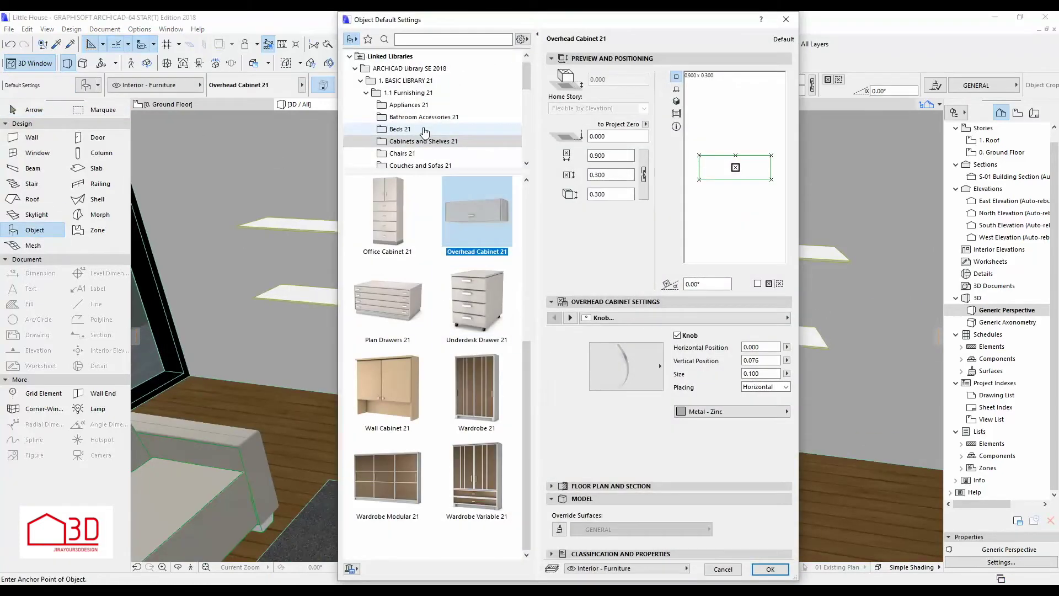
Choose Book Cluster 21 from the Decoration 21 library folder.
click(428, 130)
scroll(428, 135, down, 1)
click(426, 142)
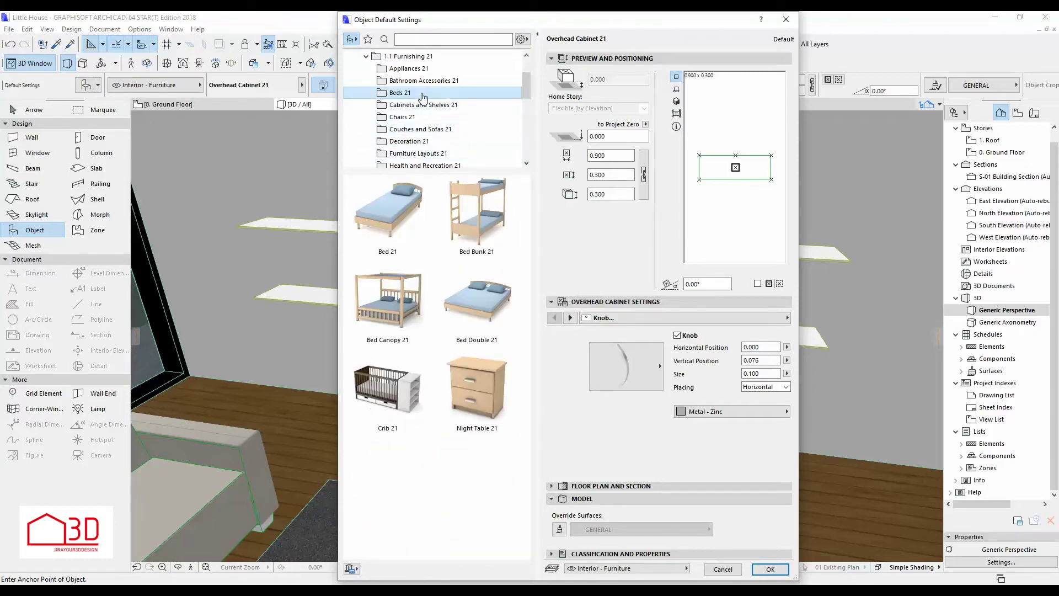
mouse_move(426, 132)
mouse_down()
mouse_move(431, 123)
mouse_move(428, 142)
mouse_up()
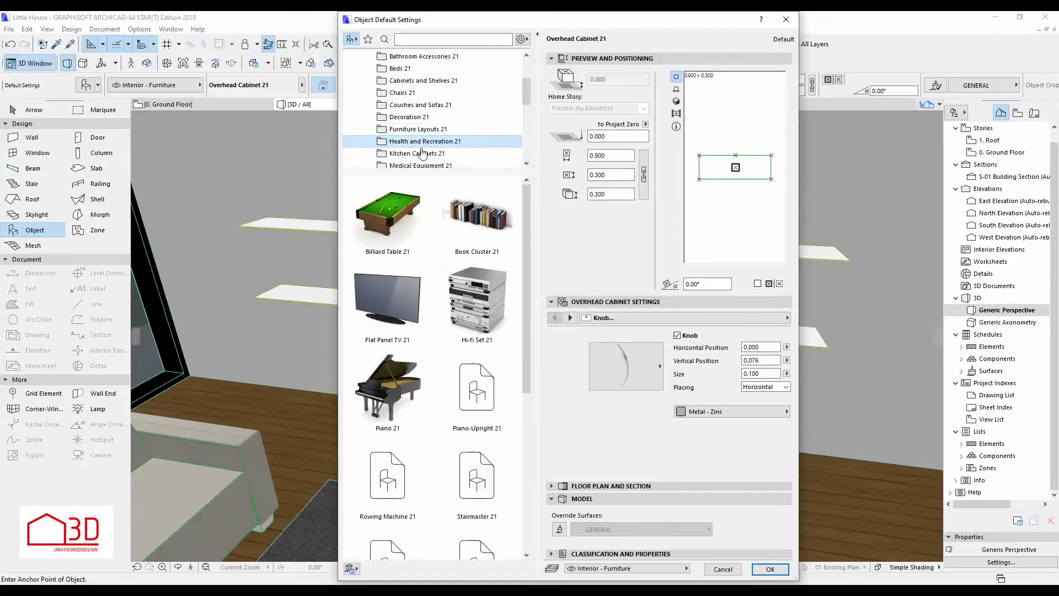
click(478, 211)
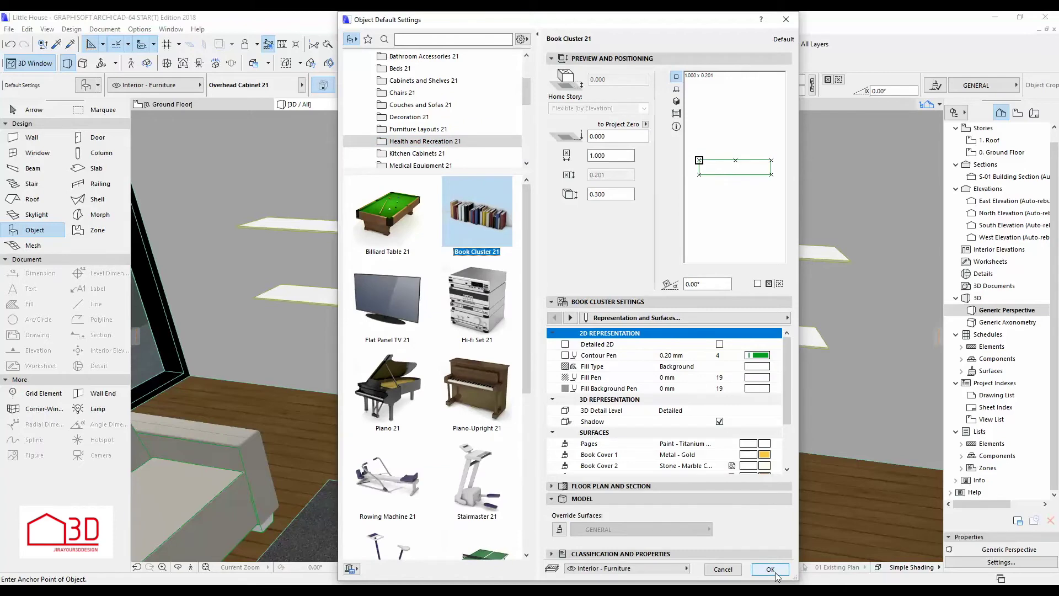
click(771, 570)
Place a book cluster, rotate it 90° and set it against the wall on the left shelf.
click(259, 309)
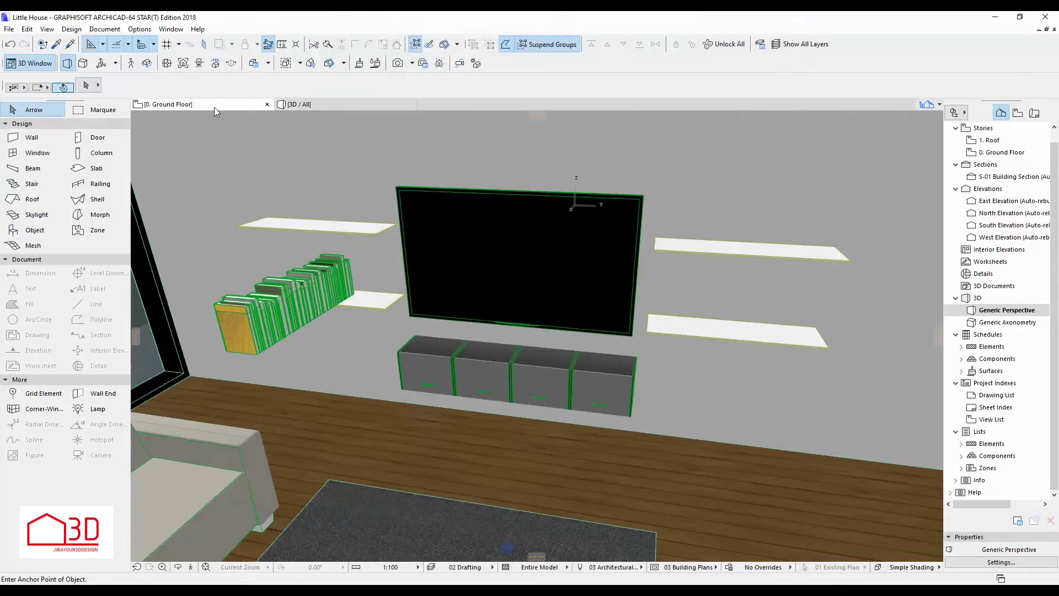
click(168, 103)
click(564, 396)
key(ctrl+e)
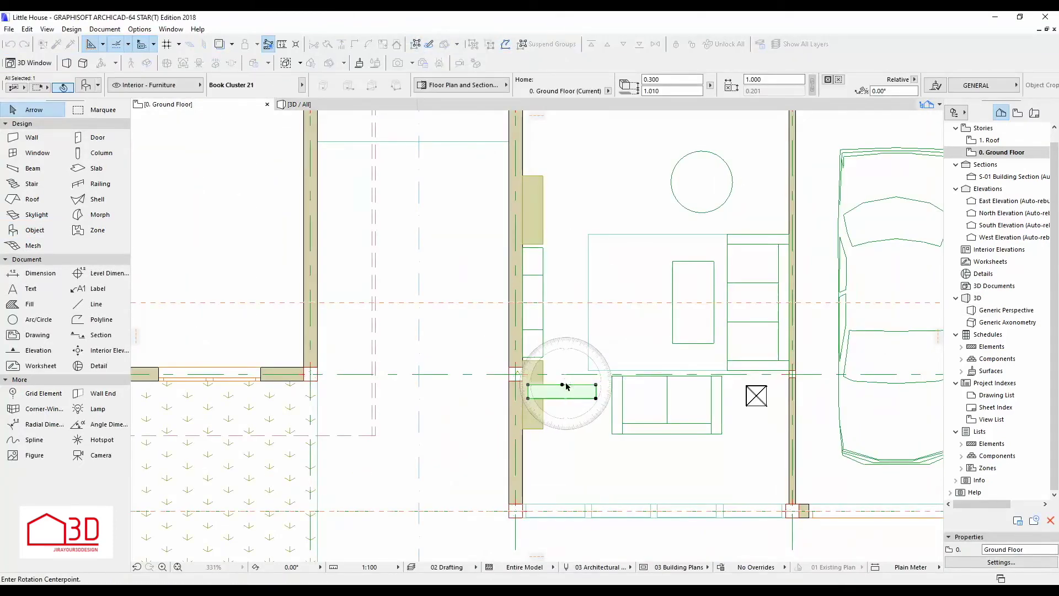
click(701, 389)
scroll(560, 387, up, 3)
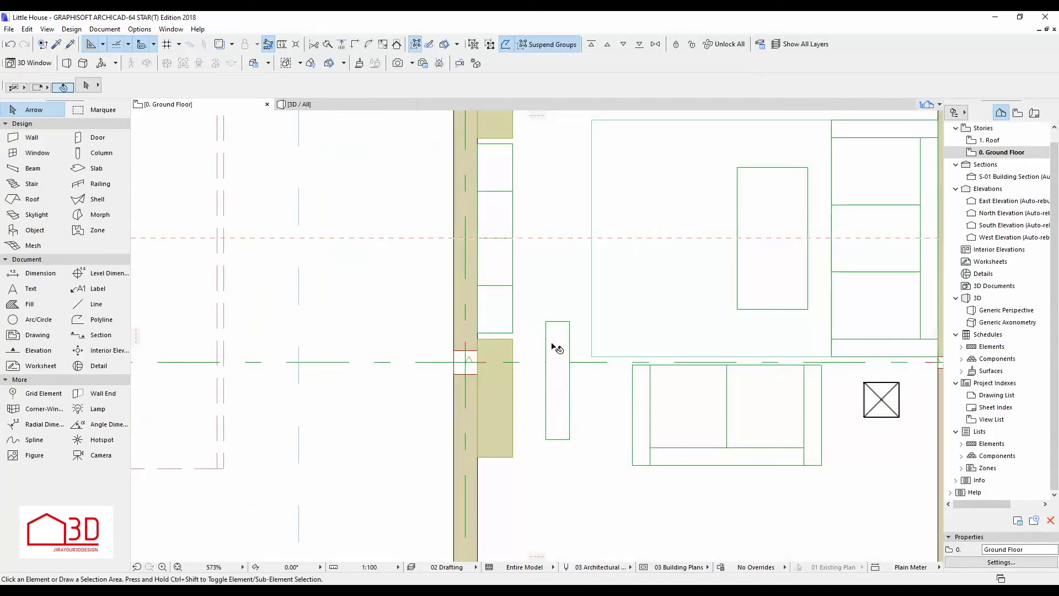
click(546, 389)
click(546, 323)
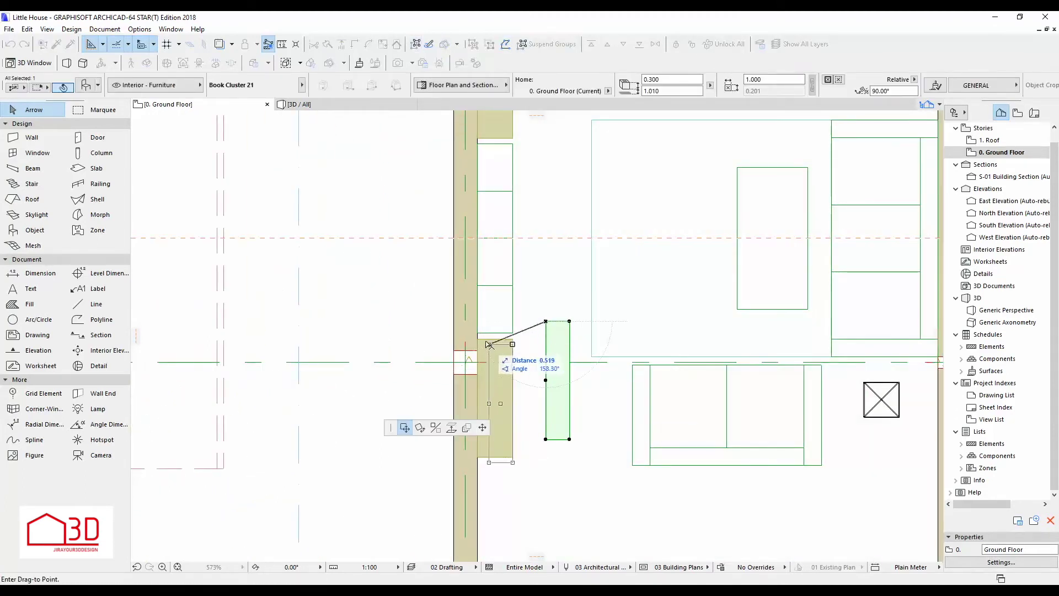
click(479, 341)
Copy the books up onto the upper left shelf.
click(361, 105)
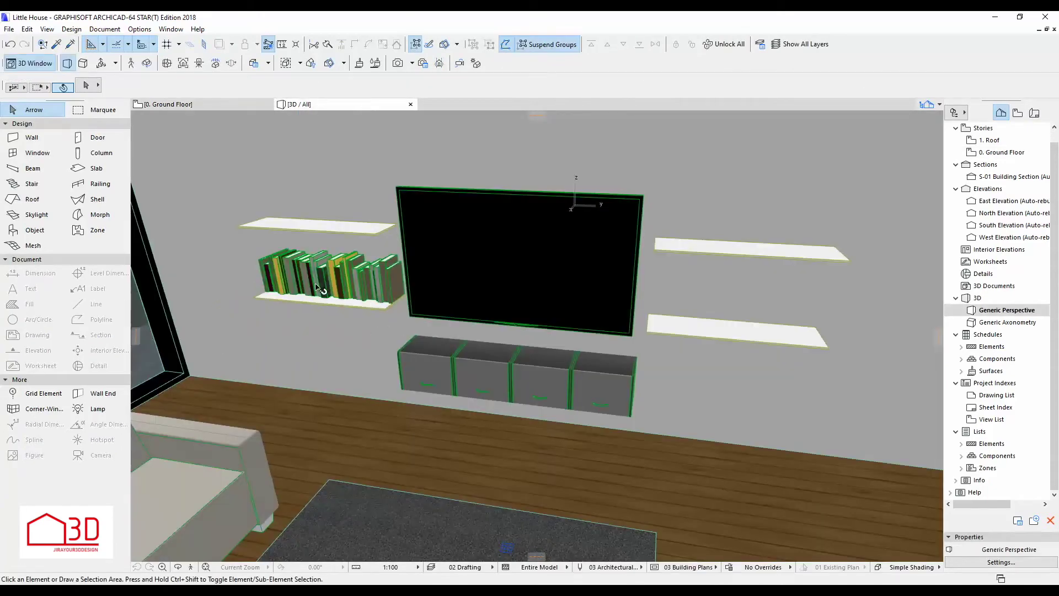
scroll(275, 280, up, 5)
scroll(331, 265, down, 3)
click(595, 367)
click(592, 226)
Copy both book rows onto the two right shelves, then orbit to view the room.
scroll(591, 226, down, 3)
scroll(560, 330, up, 2)
scroll(560, 330, down, 2)
click(486, 331)
scroll(525, 386, down, 2)
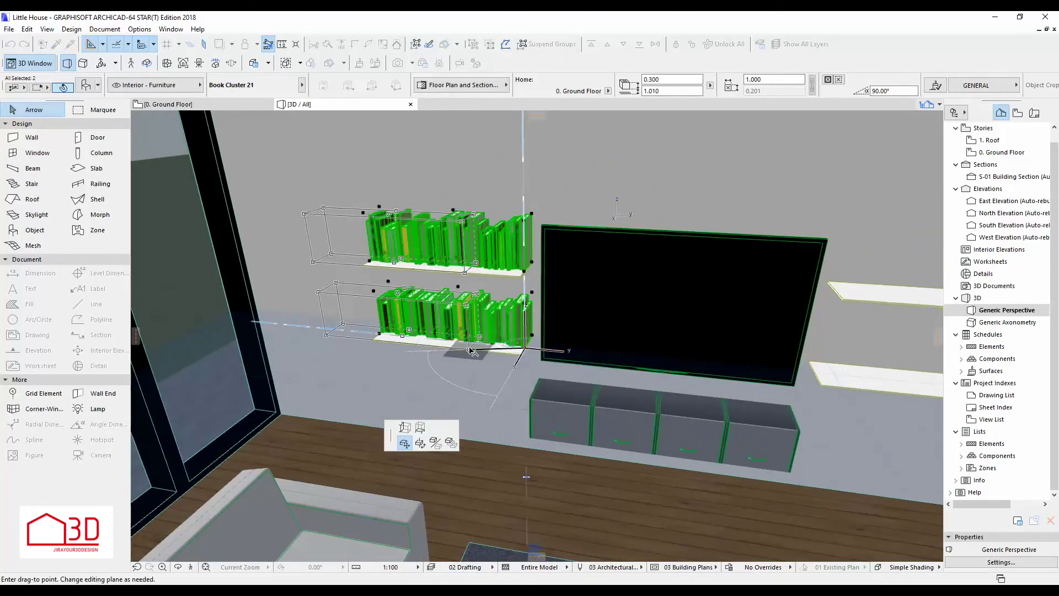
middle_drag(778, 356, 634, 353)
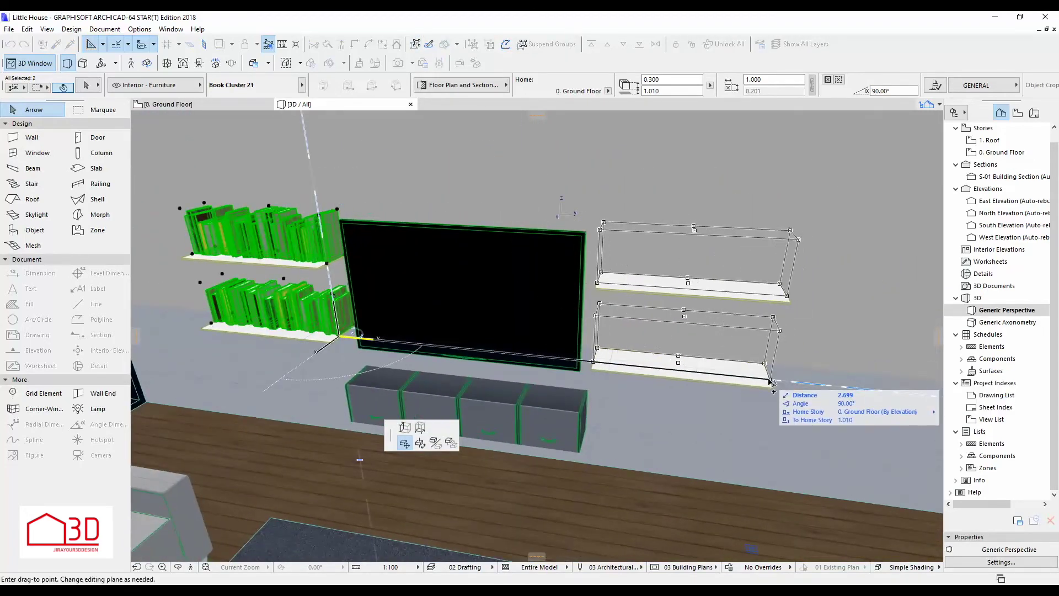
click(819, 365)
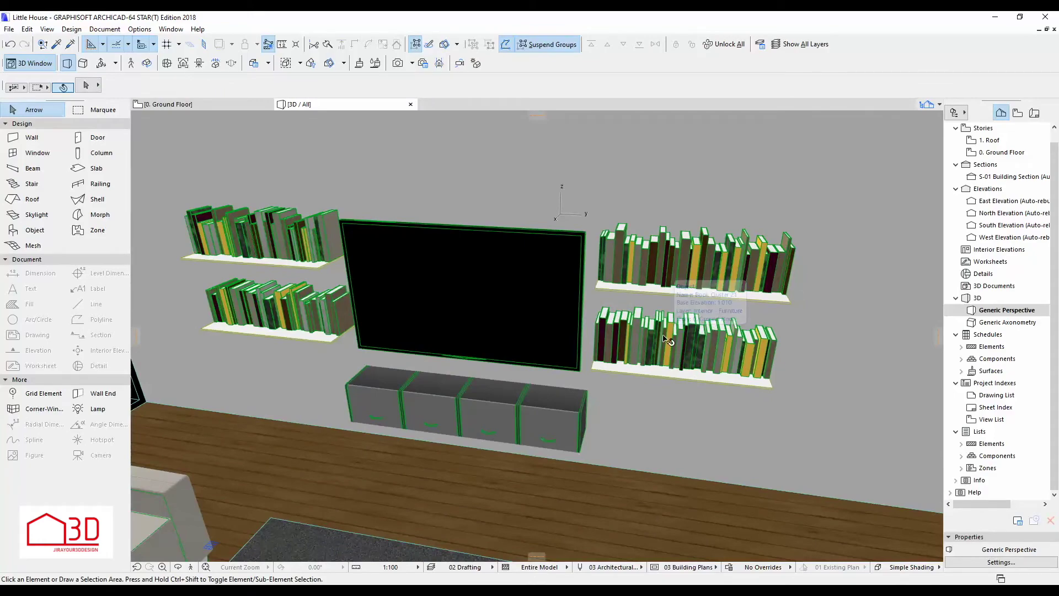
mouse_move(624, 320)
shift+middle_down()
mouse_move(635, 408)
mouse_move(529, 439)
shift+middle_up()
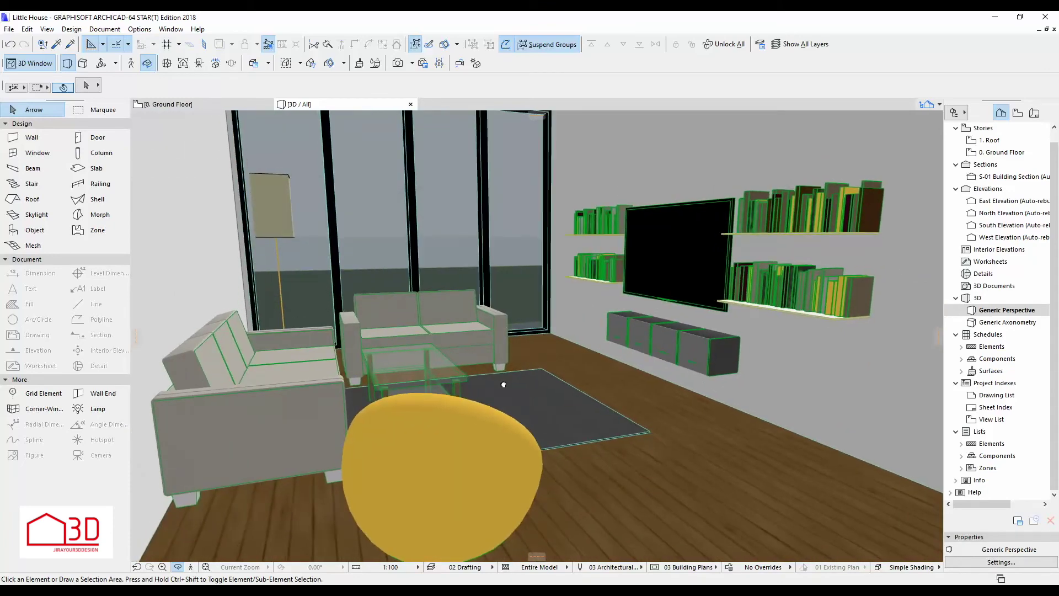
shift+middle_drag(529, 439, 251, 193)
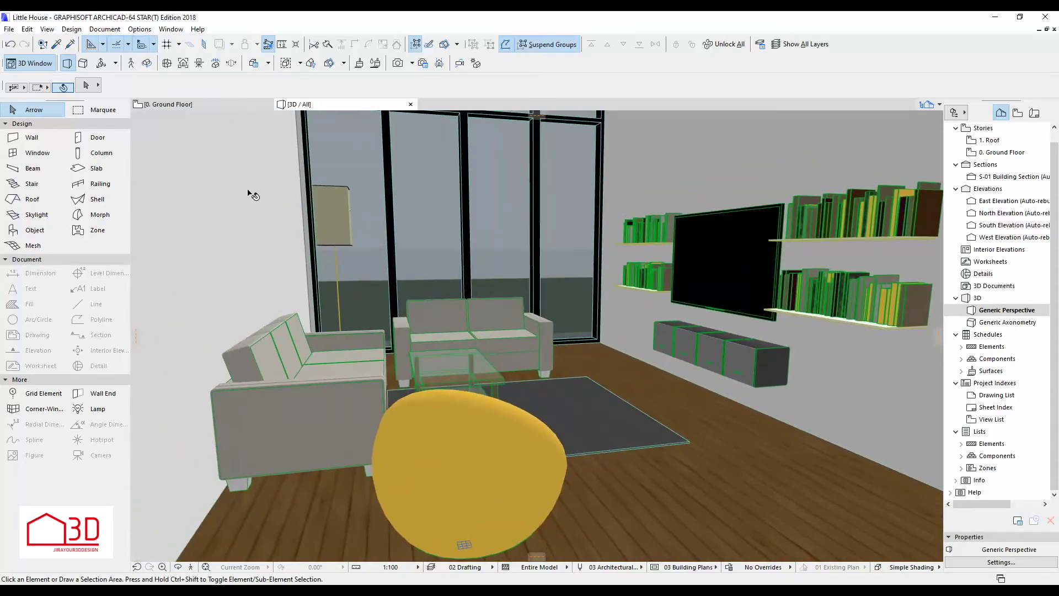
On the ground floor plan, choose the Vase 21 object from the furniture library for placing.
click(198, 106)
scroll(552, 398, down, 2)
scroll(568, 347, down, 1)
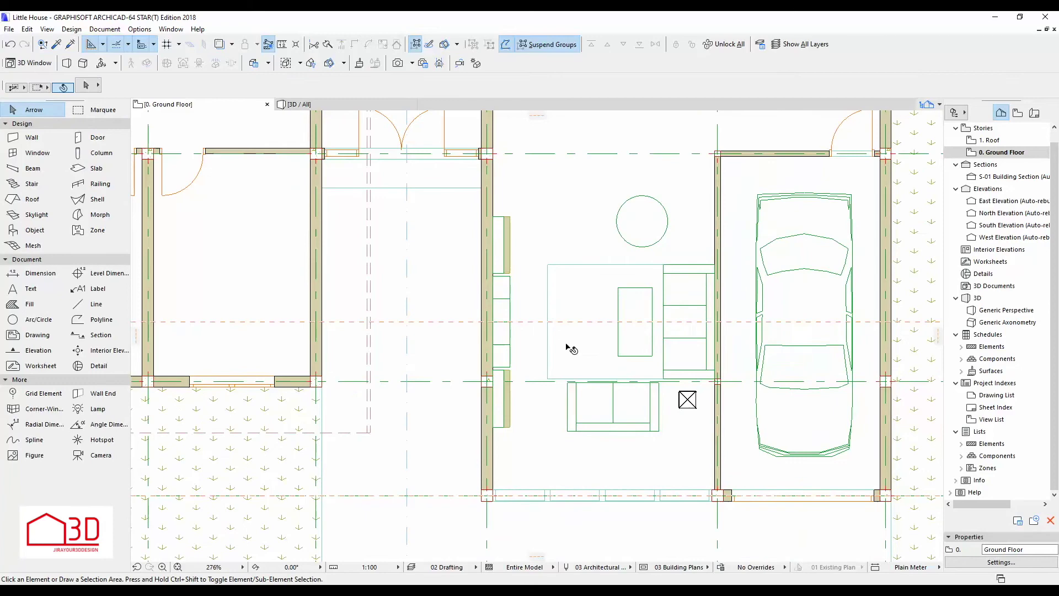
double_click(47, 230)
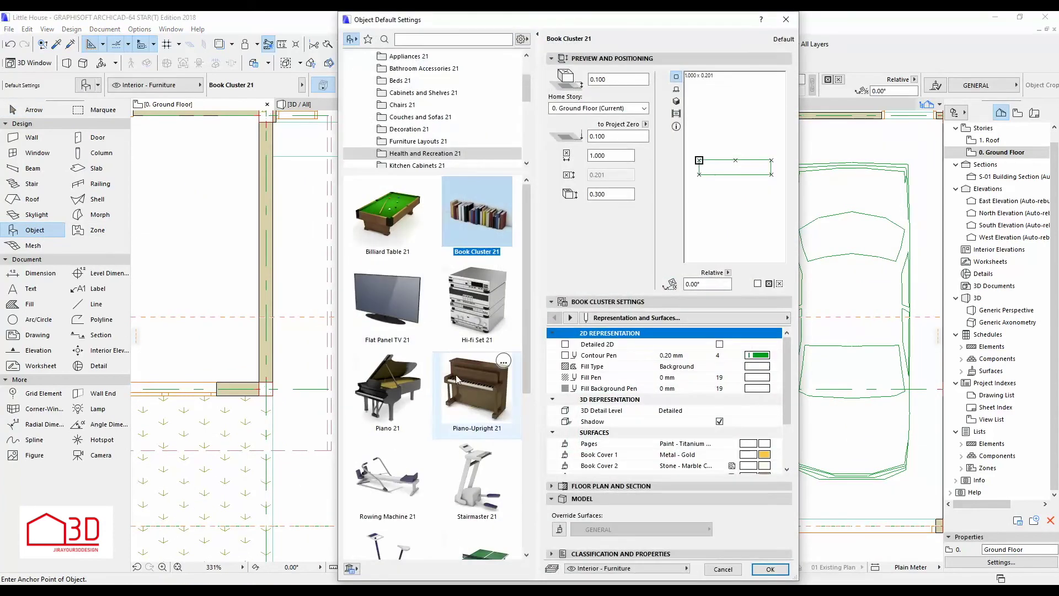
click(408, 141)
click(478, 386)
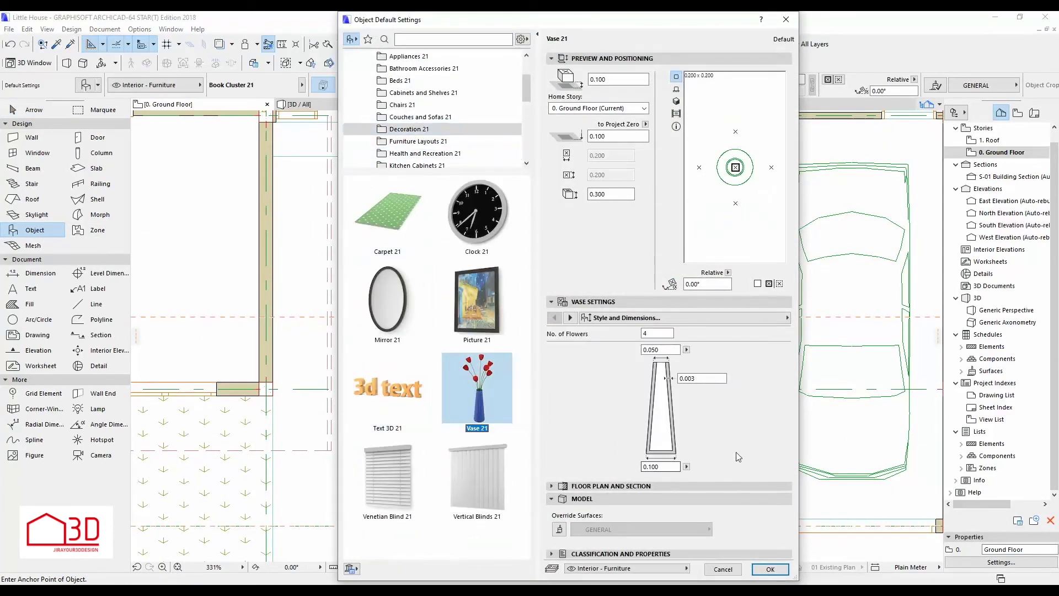
click(770, 570)
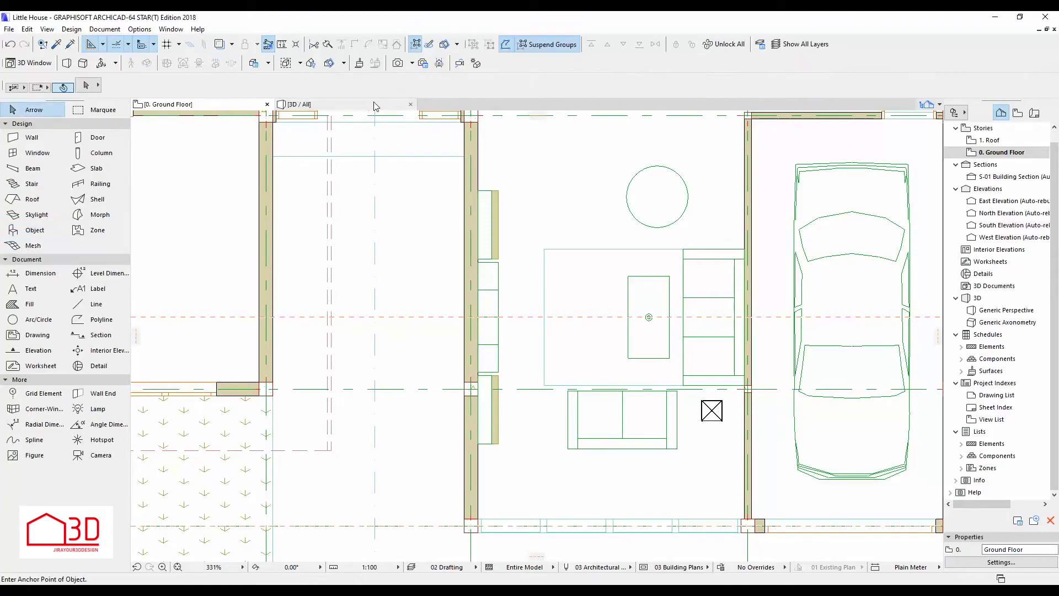
Select the vase and move it onto the glass coffee table top in 3D.
click(298, 105)
click(458, 392)
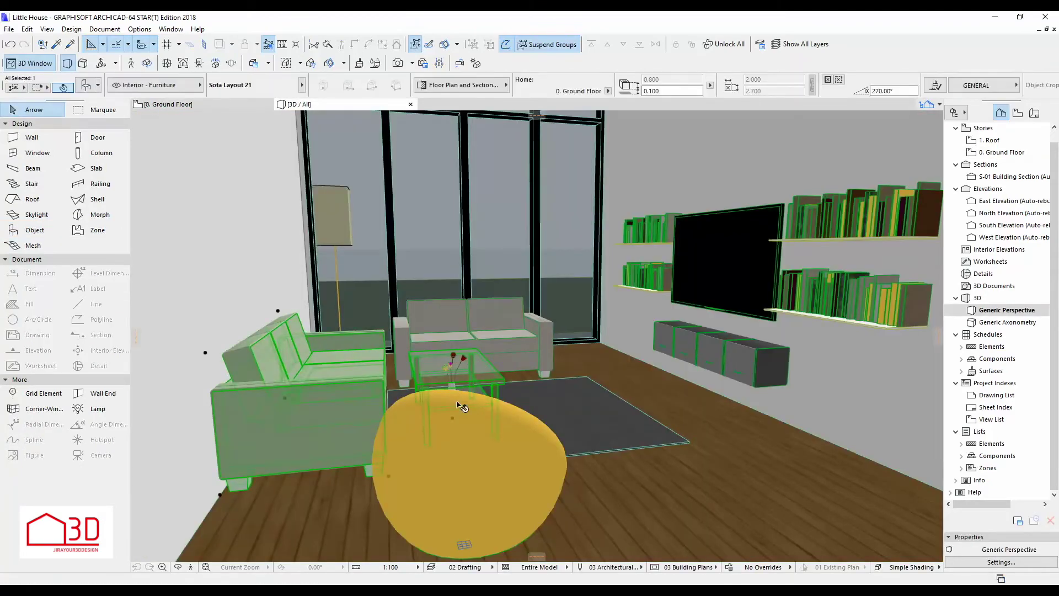
click(453, 369)
click(237, 104)
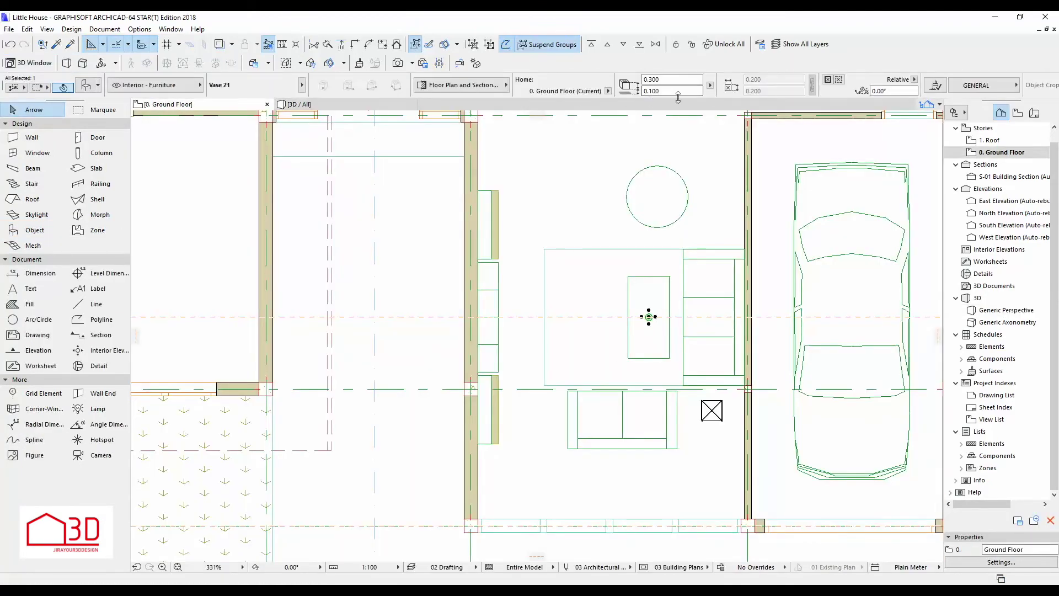
click(668, 113)
click(649, 318)
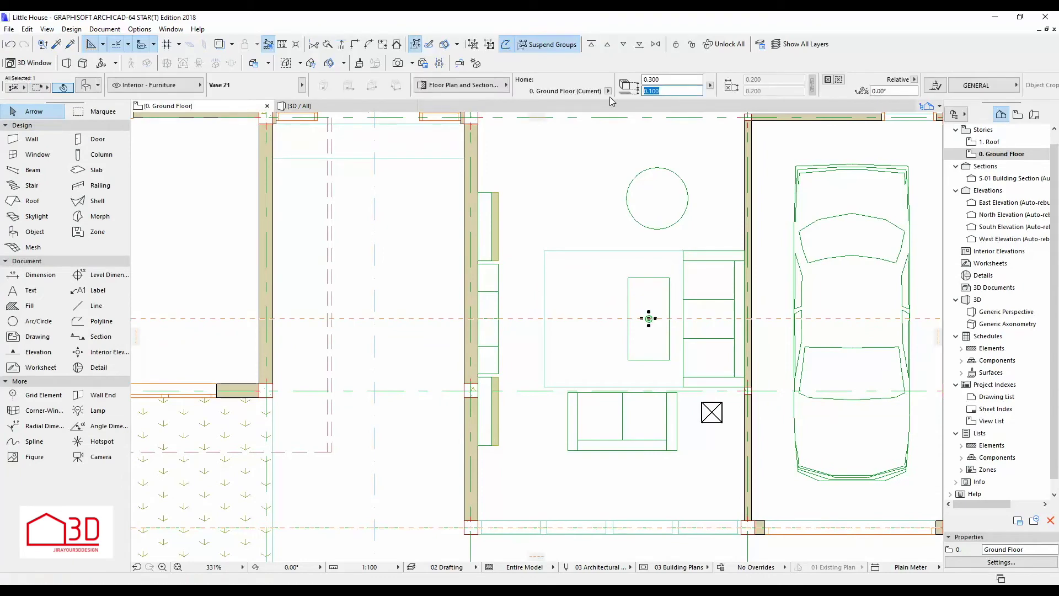
text(0.900)
click(295, 105)
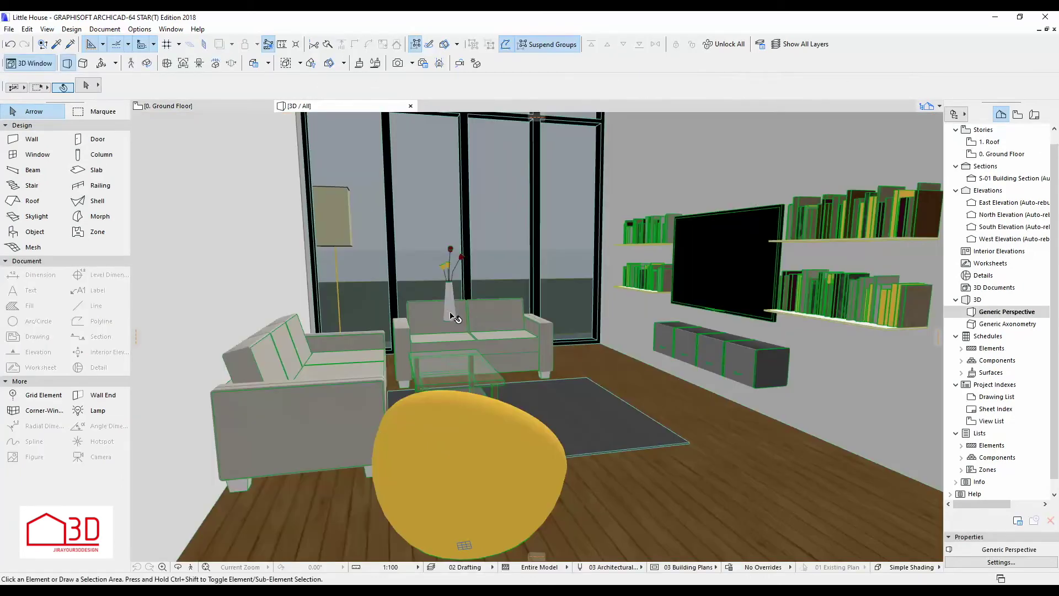
click(456, 325)
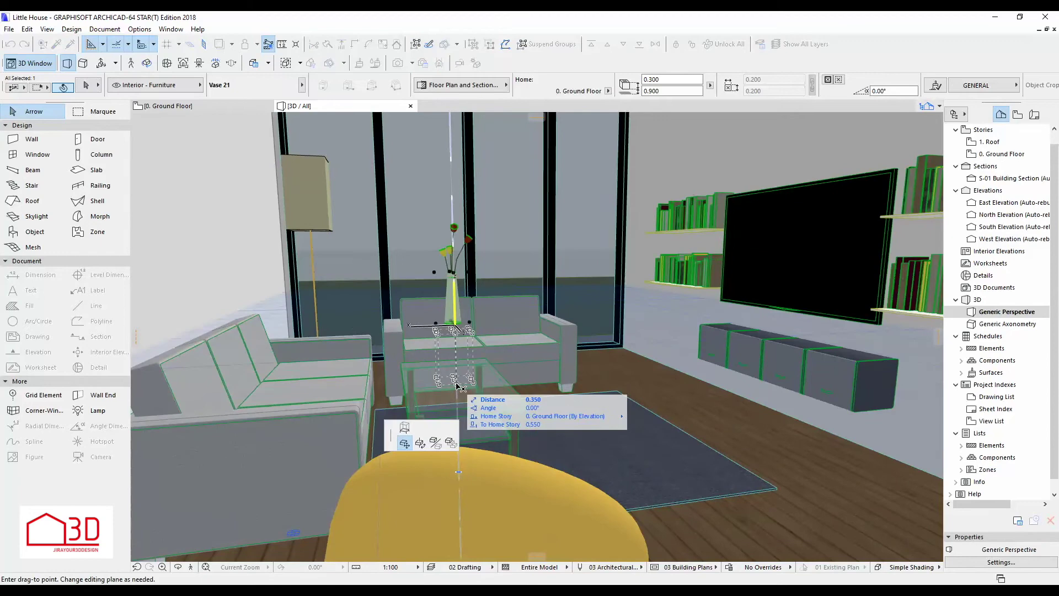
click(466, 435)
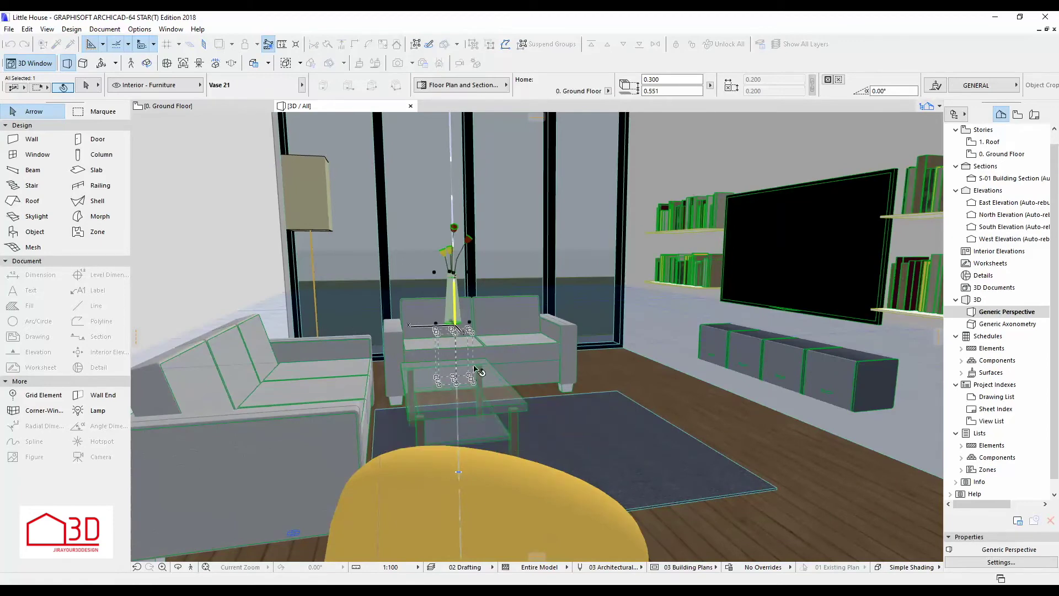
Start another drag from the vase base, cancel it with Esc, and zoom out to see the room.
scroll(468, 436, up, 5)
scroll(471, 386, down, 2)
scroll(477, 340, down, 3)
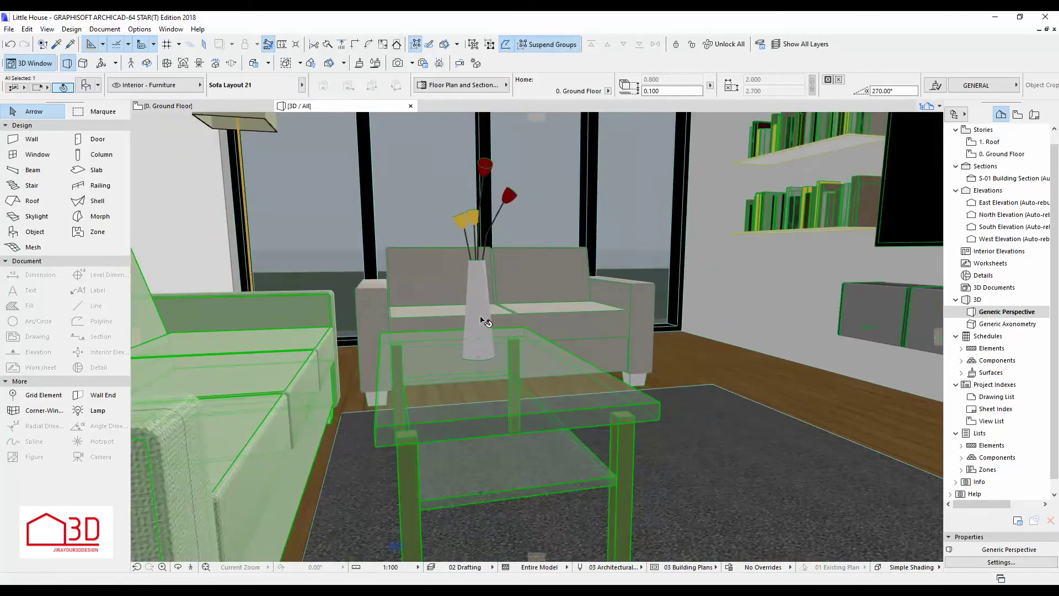
click(479, 362)
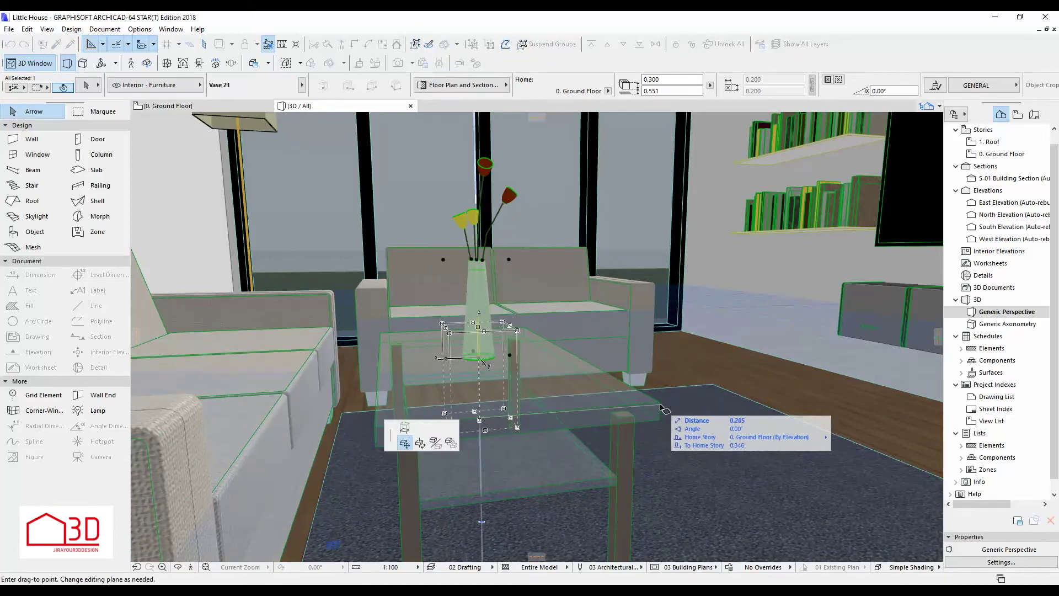
key(Escape)
scroll(425, 420, down, 3)
scroll(425, 420, down, 3)
scroll(476, 333, up, 1)
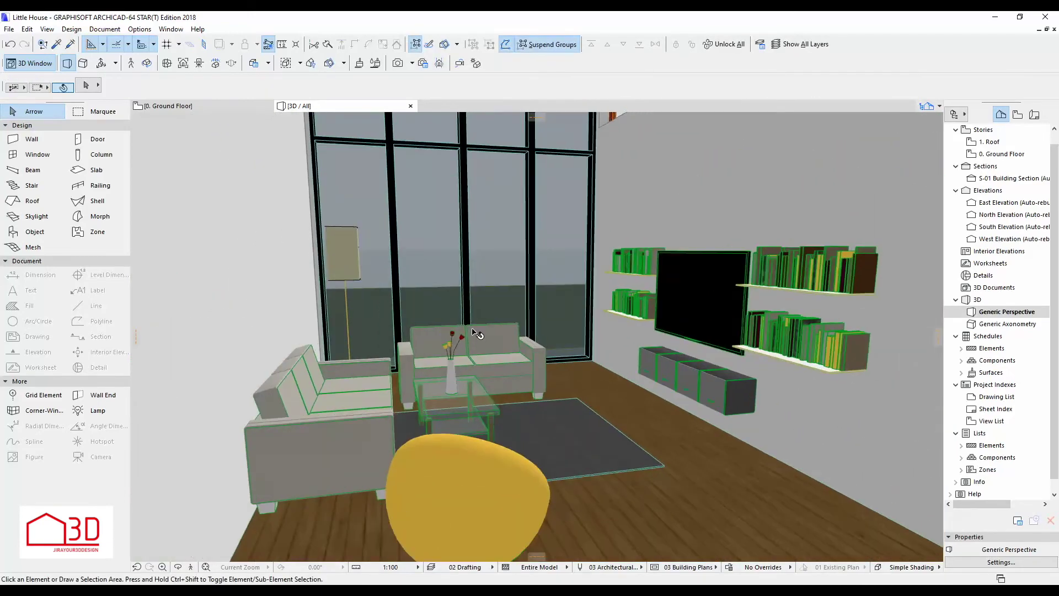
Zoom and orbit the 3D view to frame the yellow chair, sofas, window and TV wall.
scroll(497, 434, up, 2)
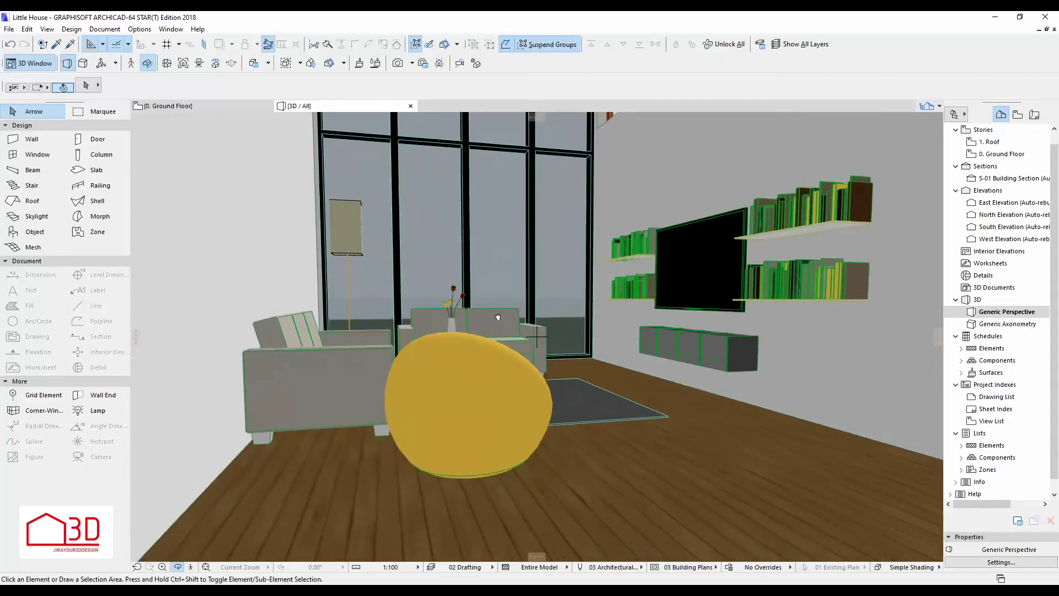
scroll(475, 405, down, 2)
scroll(475, 404, up, 2)
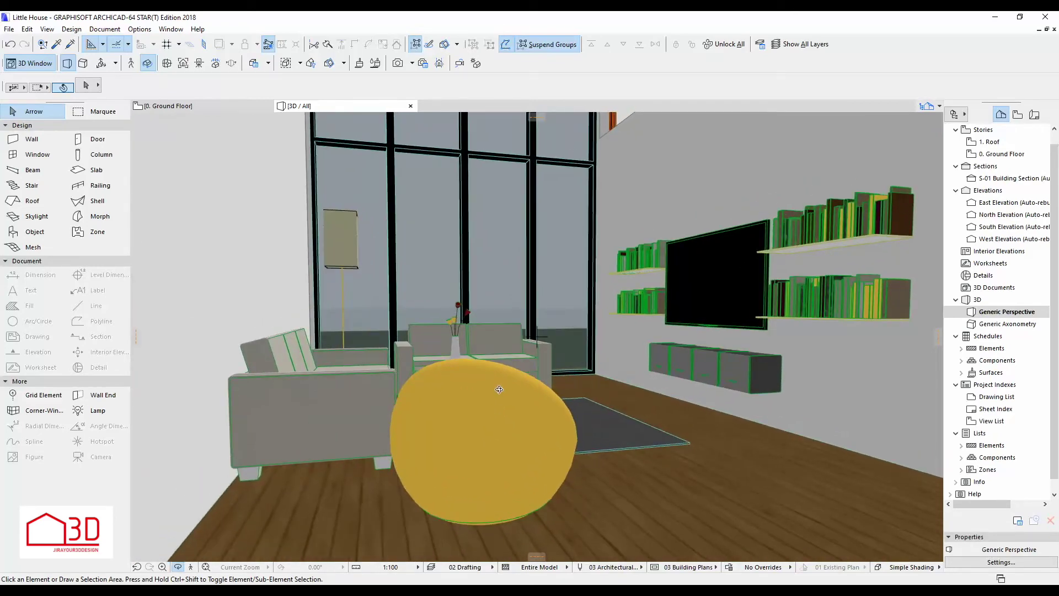
scroll(497, 323, up, 2)
scroll(497, 324, down, 1)
scroll(467, 310, down, 1)
scroll(488, 321, down, 2)
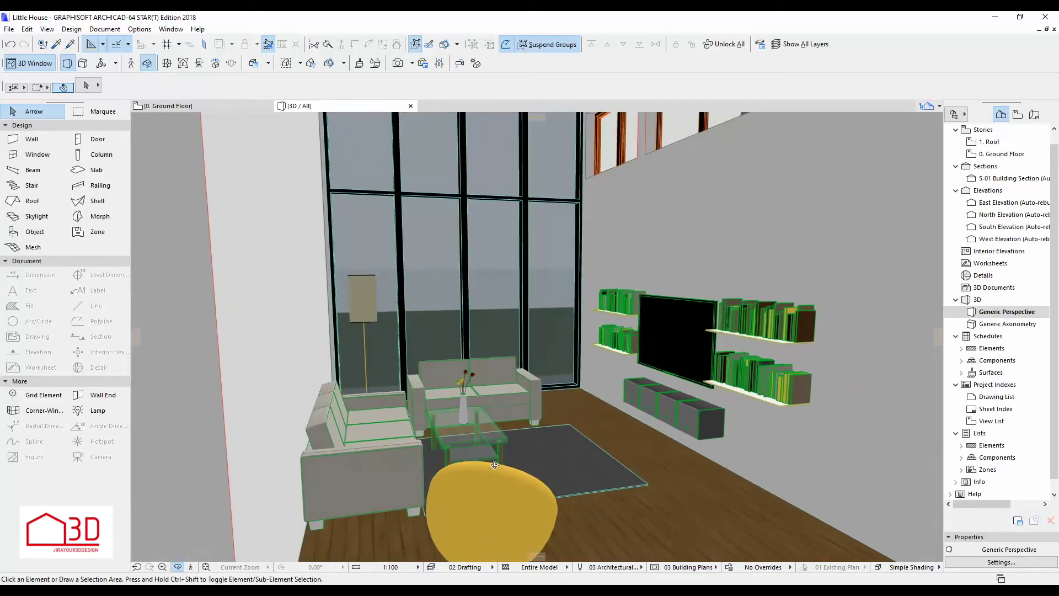
scroll(471, 449, down, 2)
scroll(419, 477, up, 1)
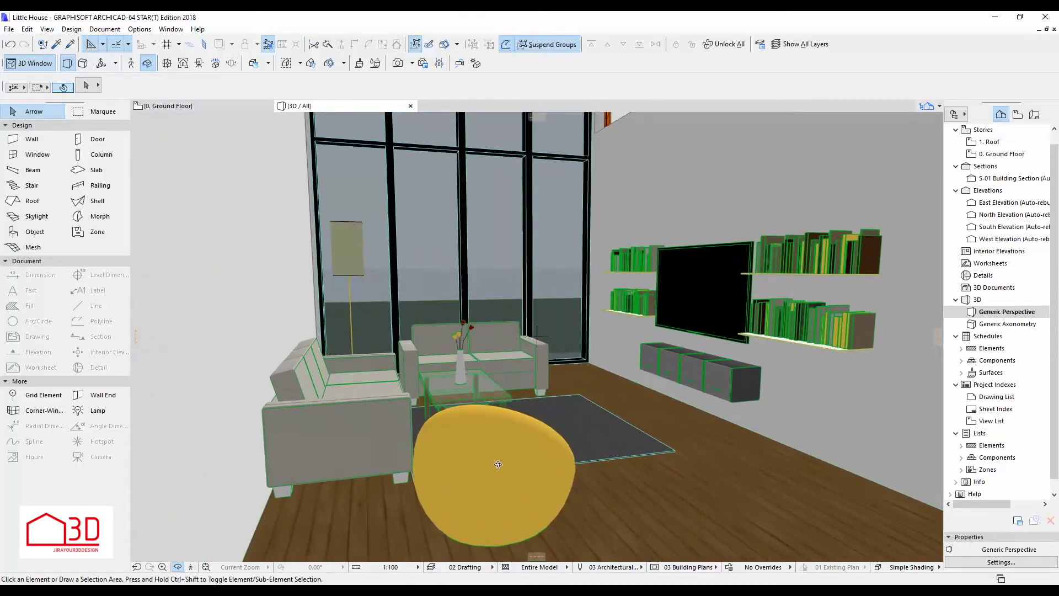
mouse_move(545, 373)
shift+middle_down()
mouse_move(520, 351)
mouse_move(591, 433)
shift+middle_up()
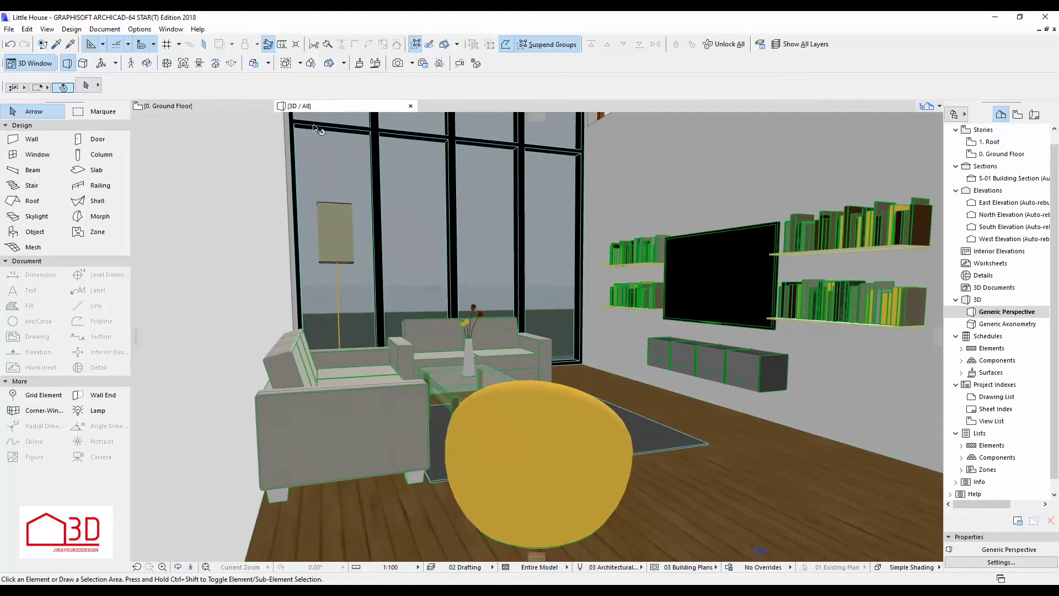
Set the photorender size to match the 3D window and antialiasing to Best.
key(ctrl+shift+r)
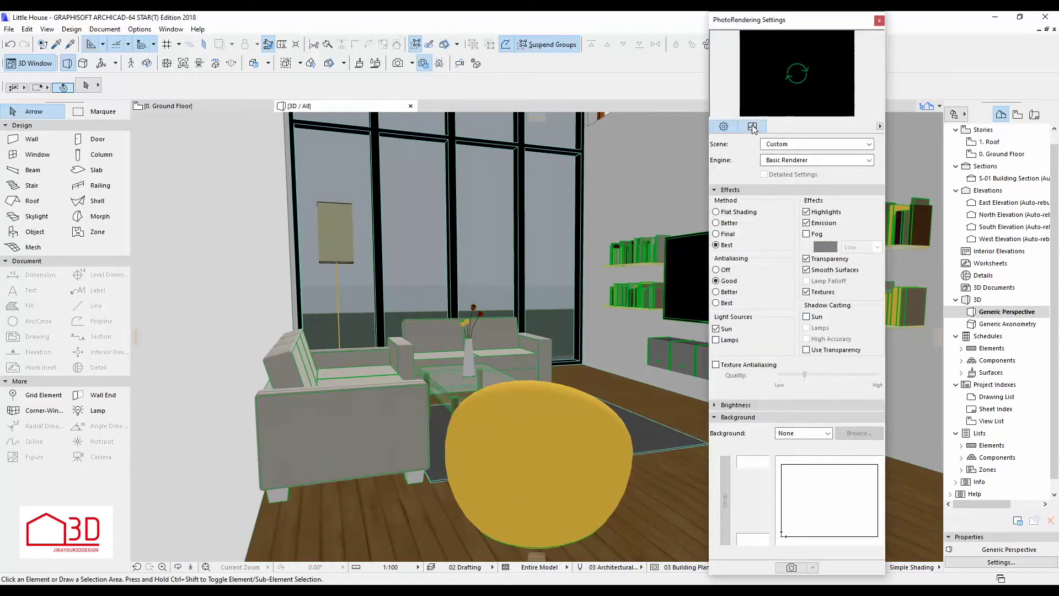
click(752, 127)
click(869, 143)
click(911, 194)
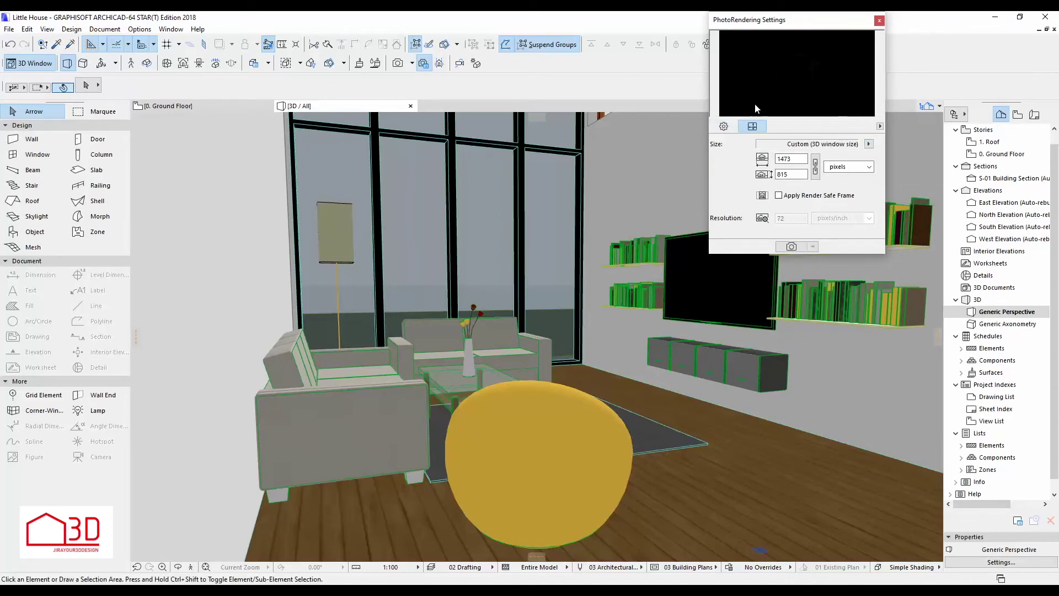
click(724, 126)
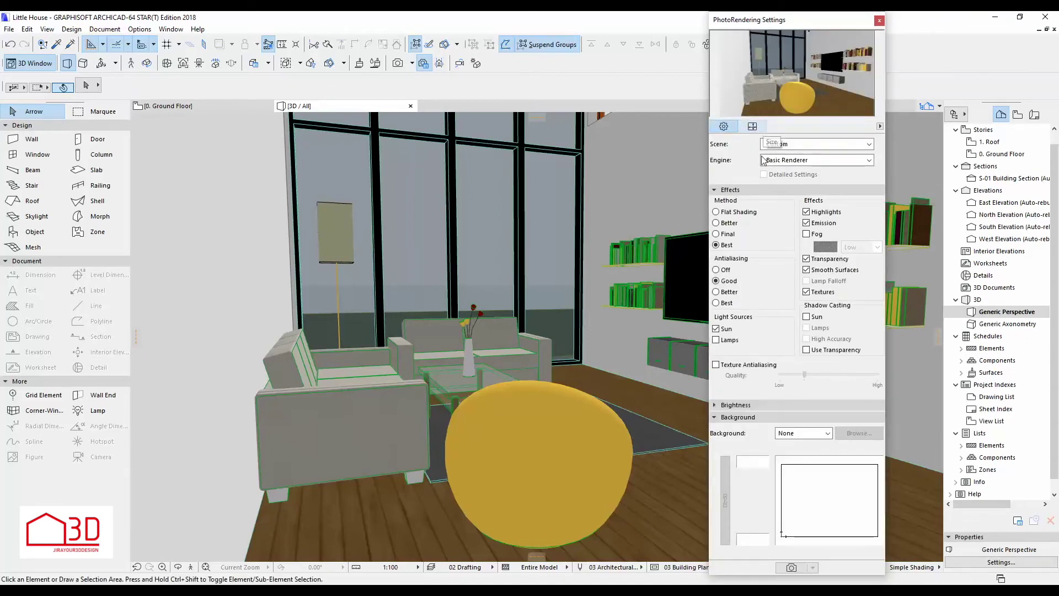
click(726, 303)
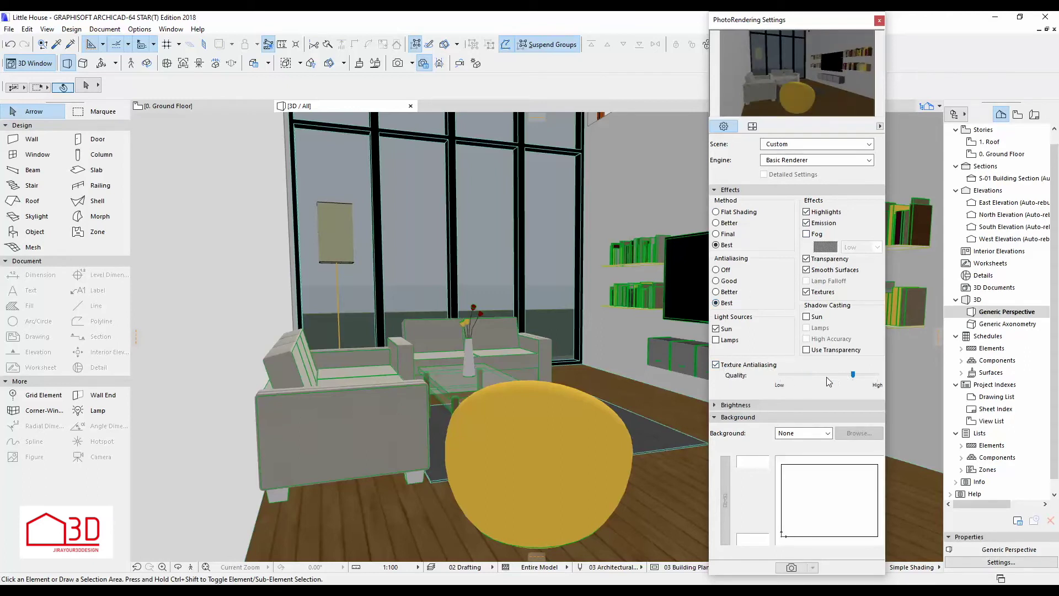
Switch the render background type to Image and browse into the Texture folders.
click(743, 418)
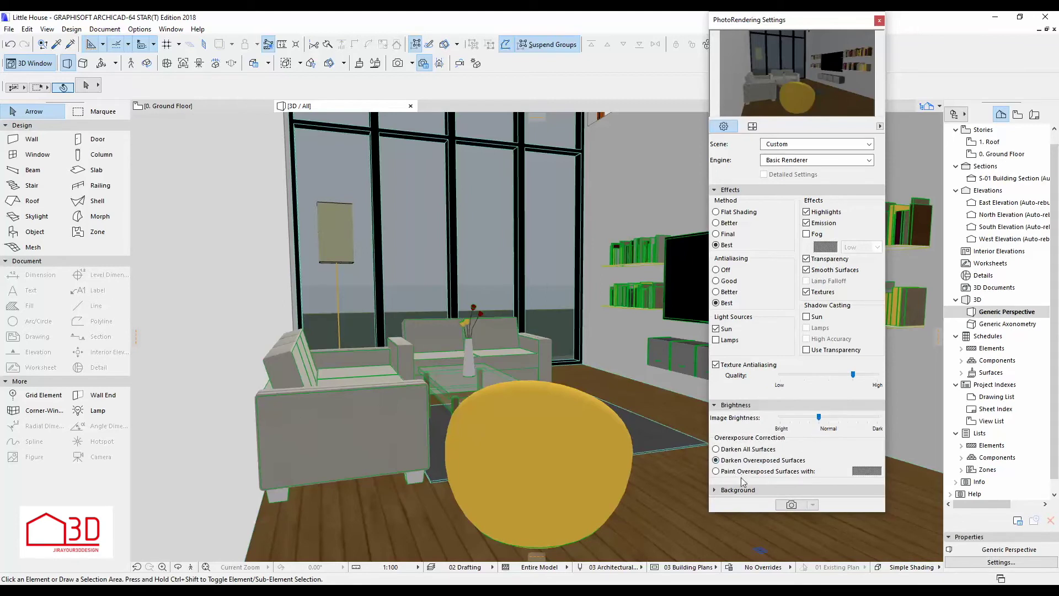
click(743, 490)
click(801, 463)
click(619, 166)
click(601, 157)
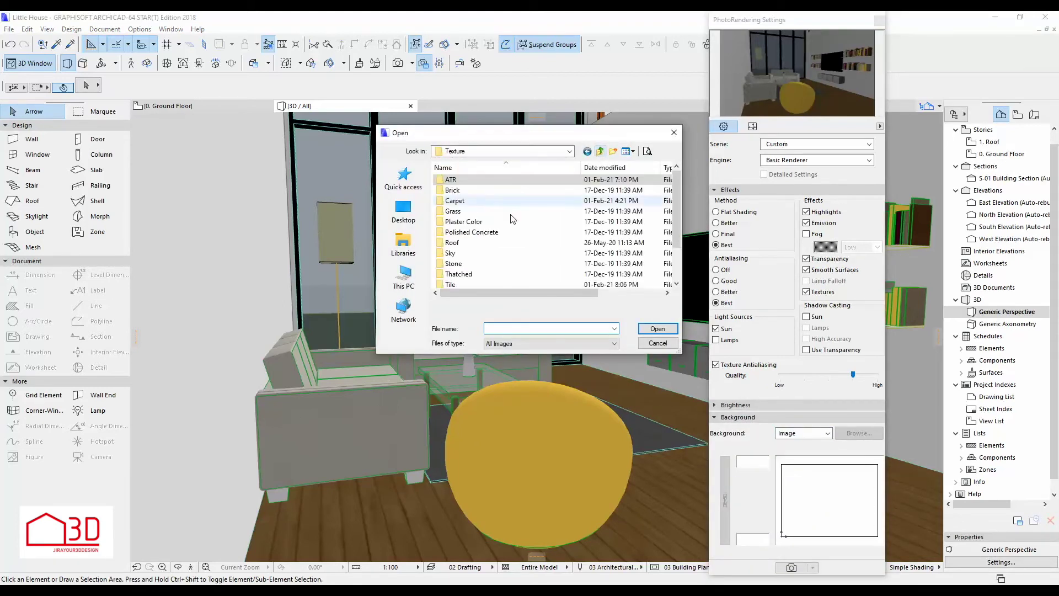
double_click(488, 255)
click(600, 151)
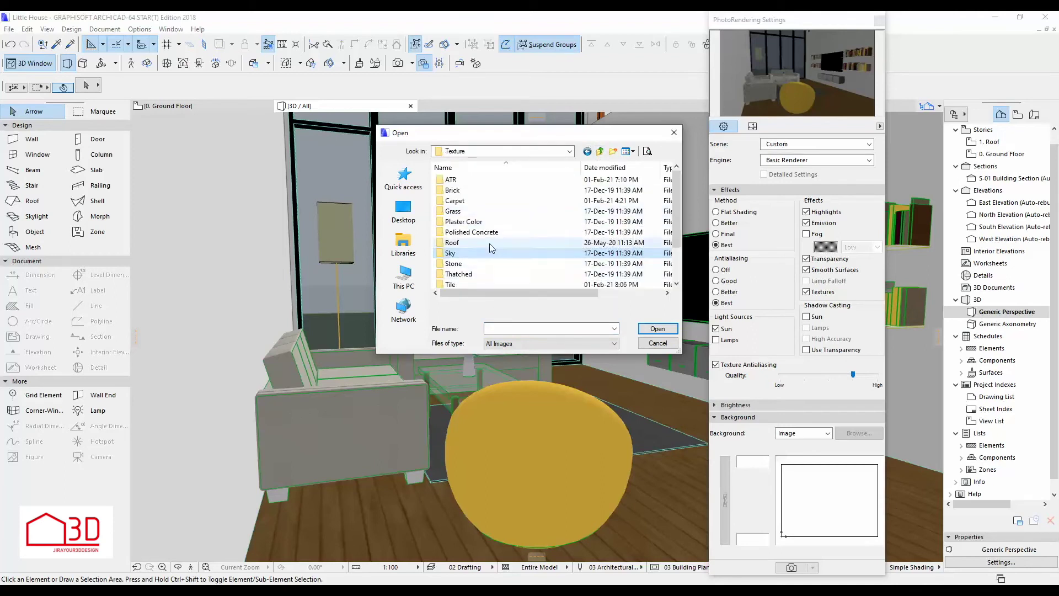
click(487, 243)
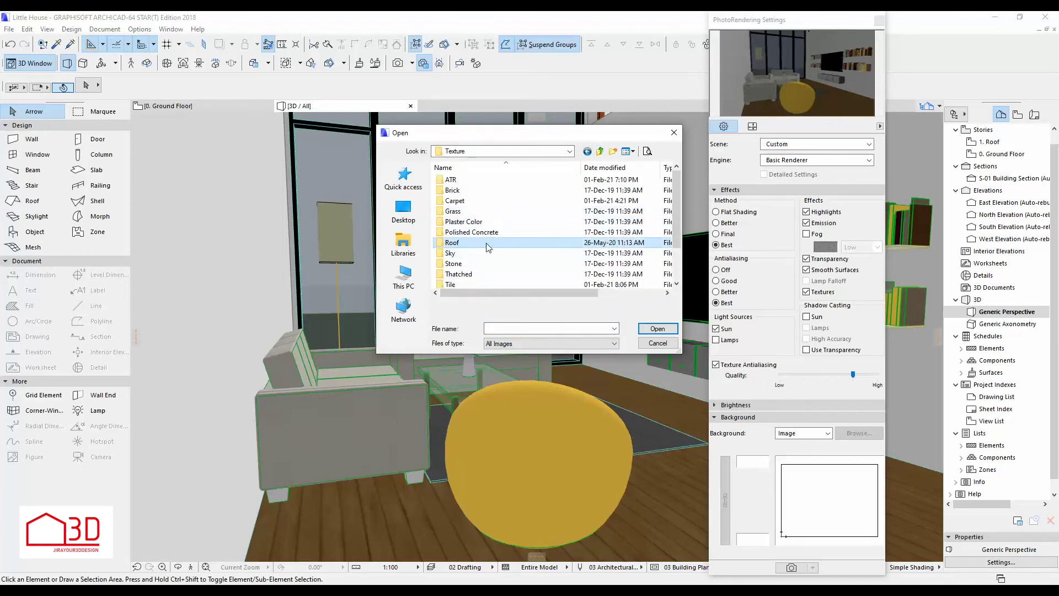
scroll(483, 240, down, 2)
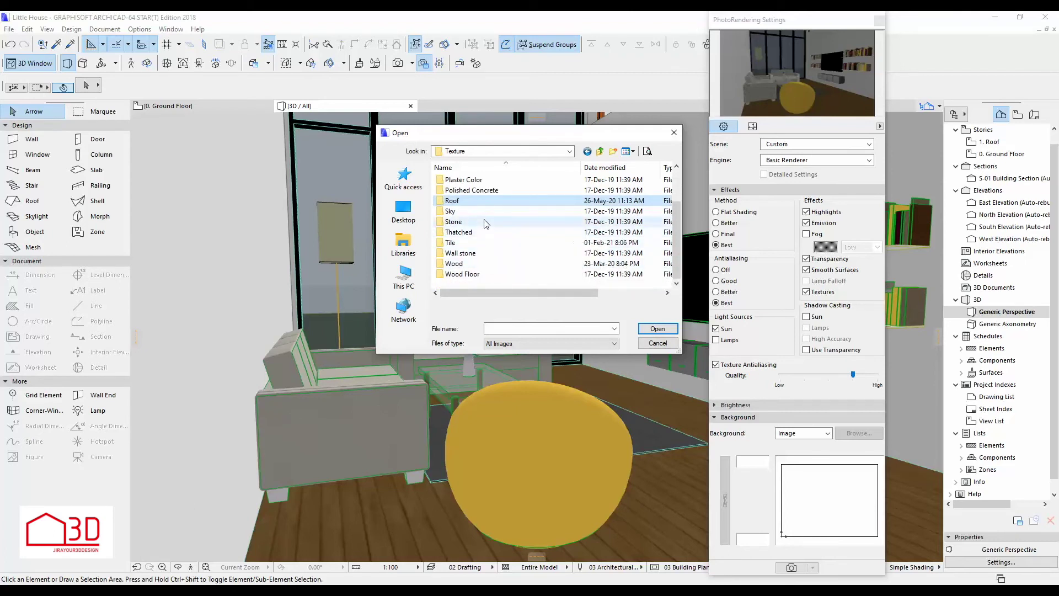
scroll(483, 231, up, 2)
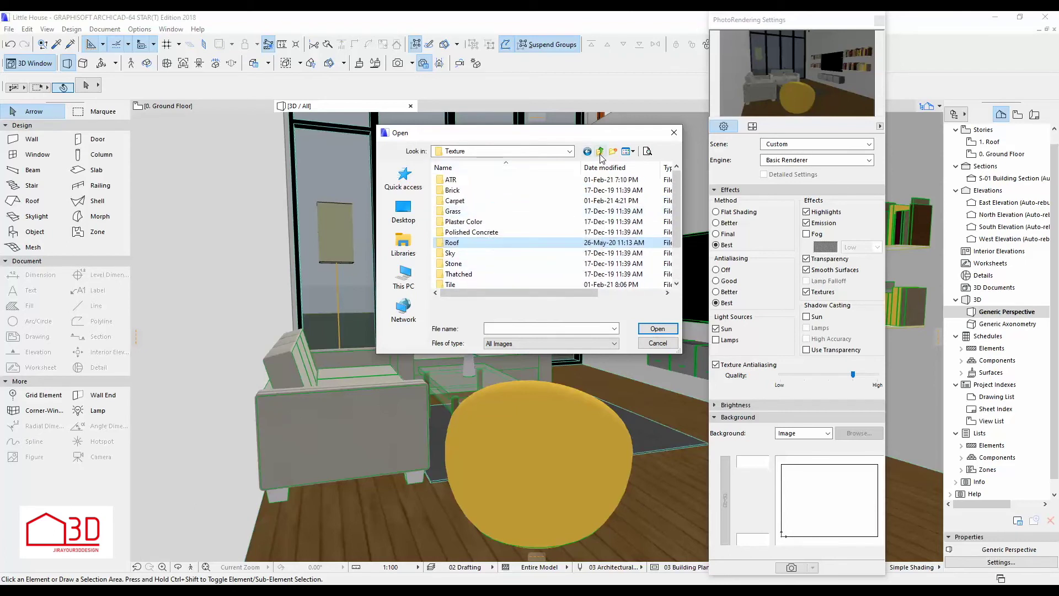
click(471, 254)
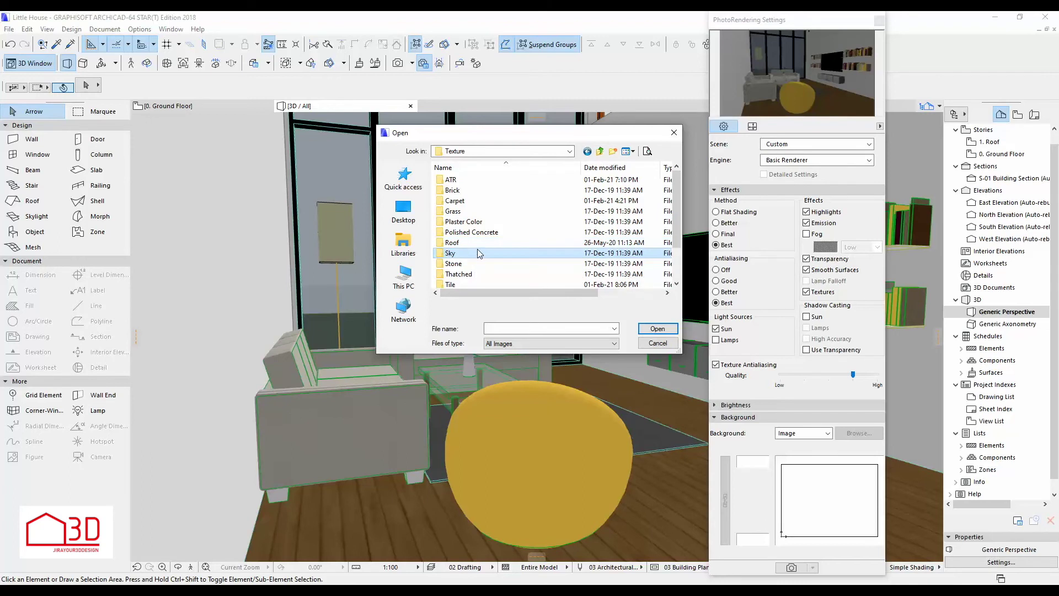
double_click(478, 253)
click(519, 213)
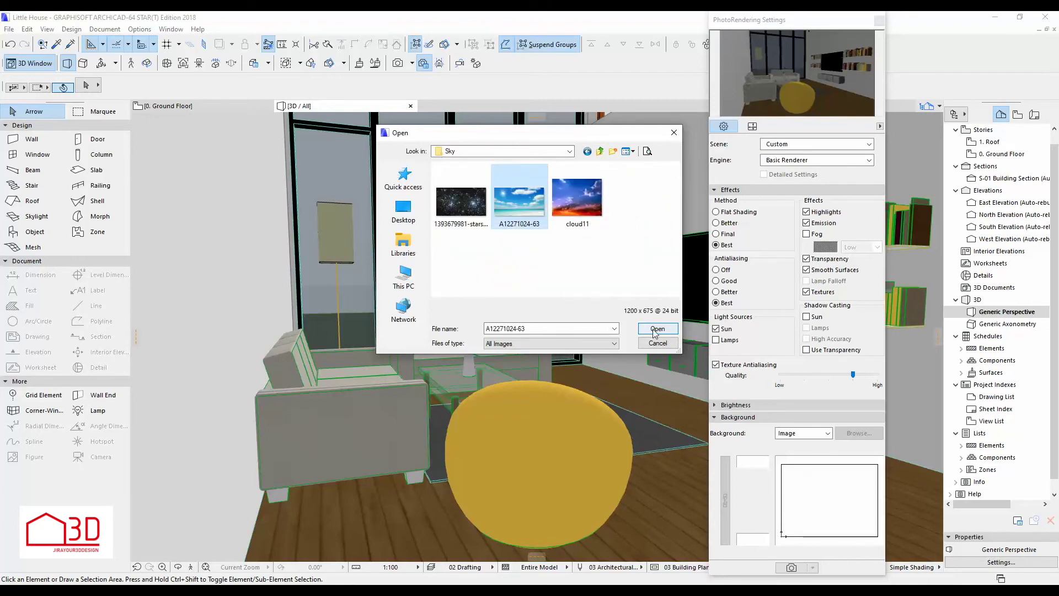
click(656, 329)
click(605, 313)
click(763, 463)
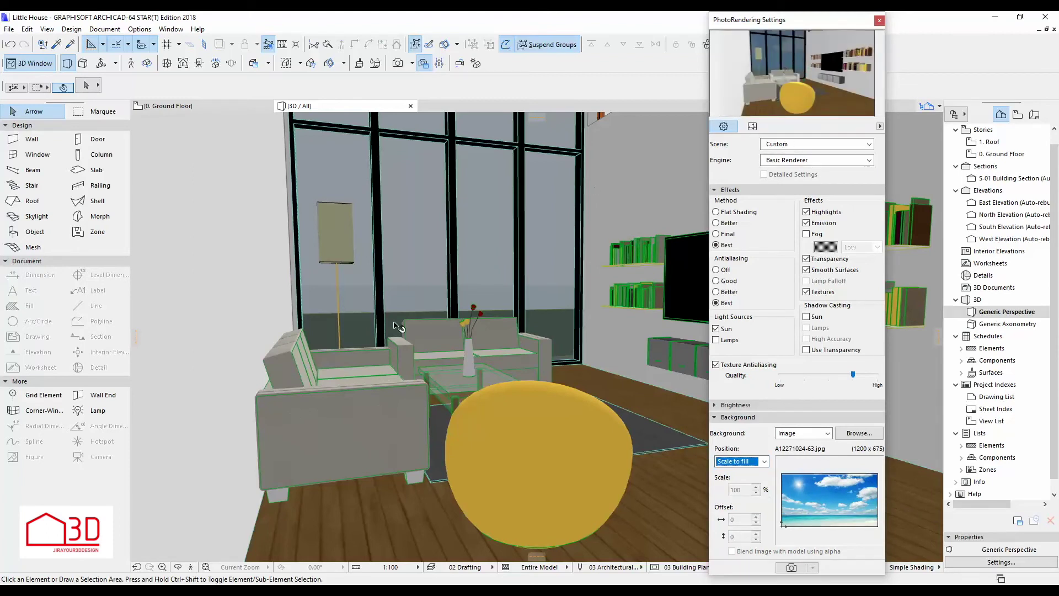
click(353, 414)
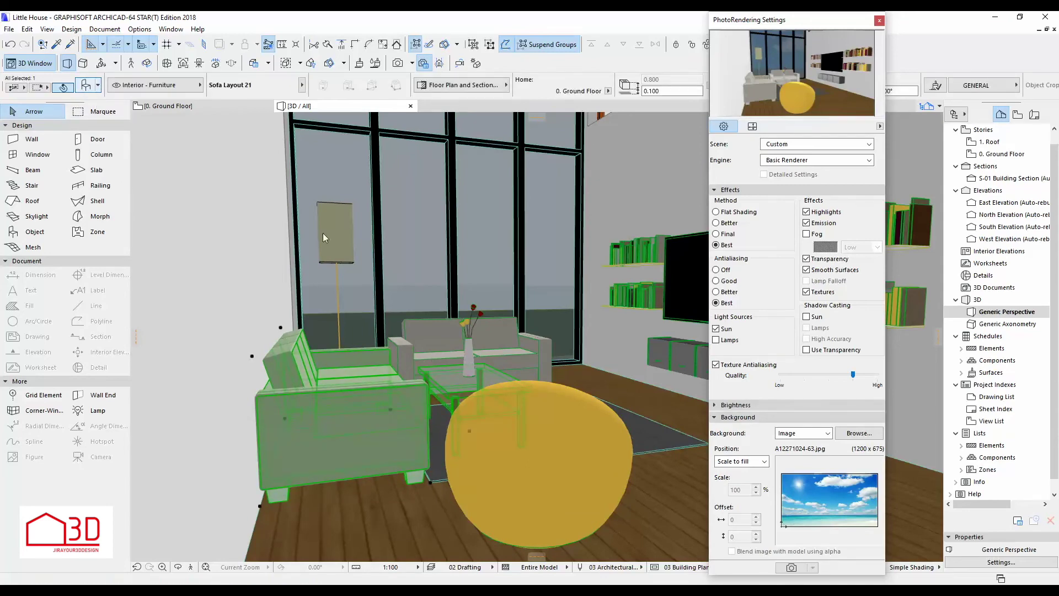
Set Sofa Layout 21's sofa and cushion surfaces to Paint - Dark Gray.
key(ctrl+t)
click(764, 384)
click(574, 312)
click(769, 395)
click(573, 309)
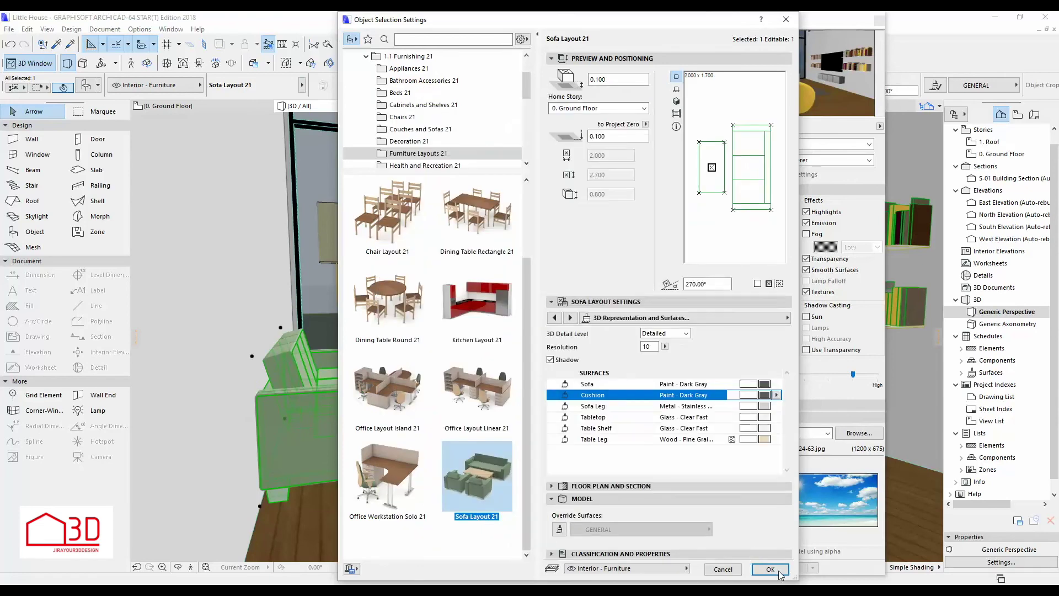
click(770, 569)
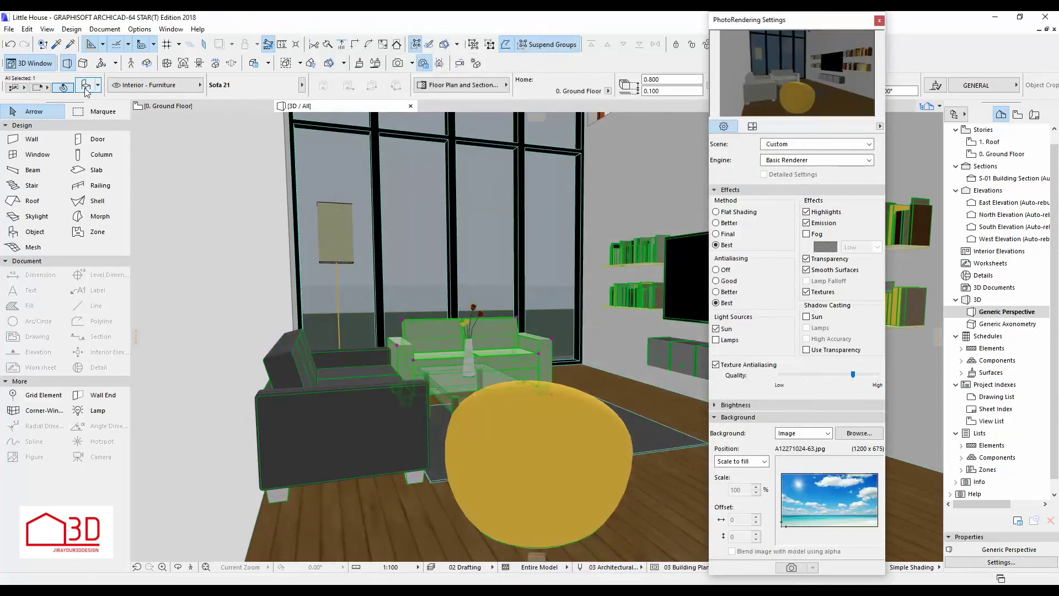
Set the back Sofa 21's sofa and cushion surfaces to Paint - Dark Gray.
click(86, 86)
click(623, 428)
click(342, 309)
click(624, 443)
click(342, 310)
key(Return)
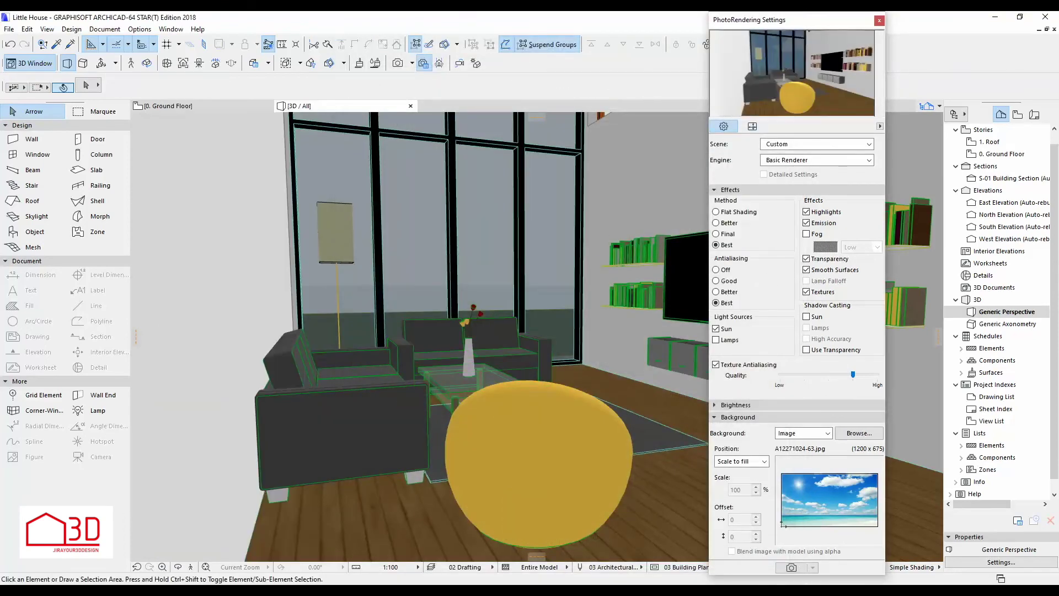
click(790, 570)
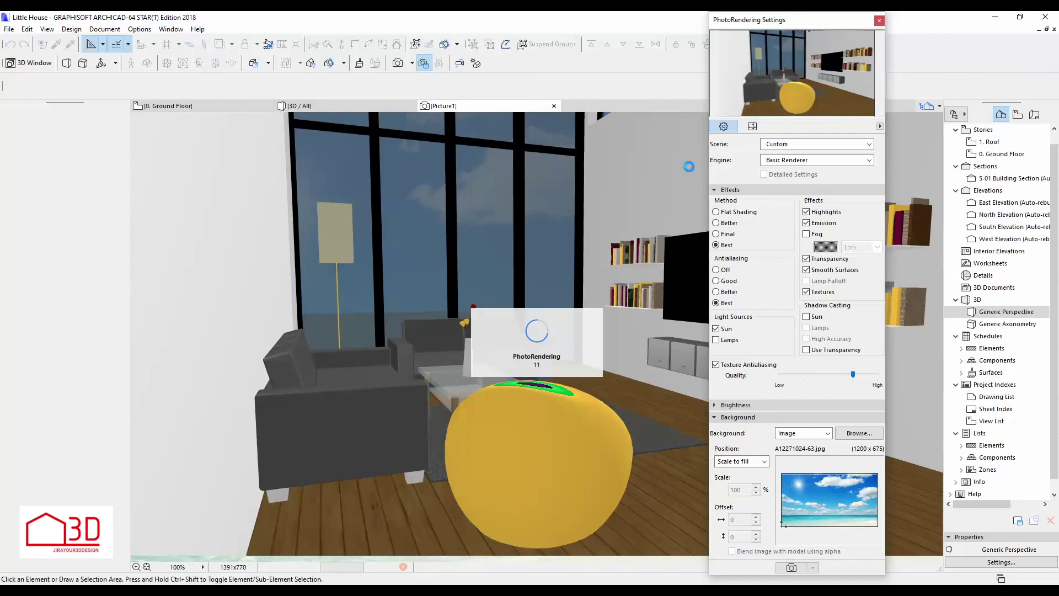
Close the PhotoRendering Settings palette once Picture1 finishes rendering.
click(879, 21)
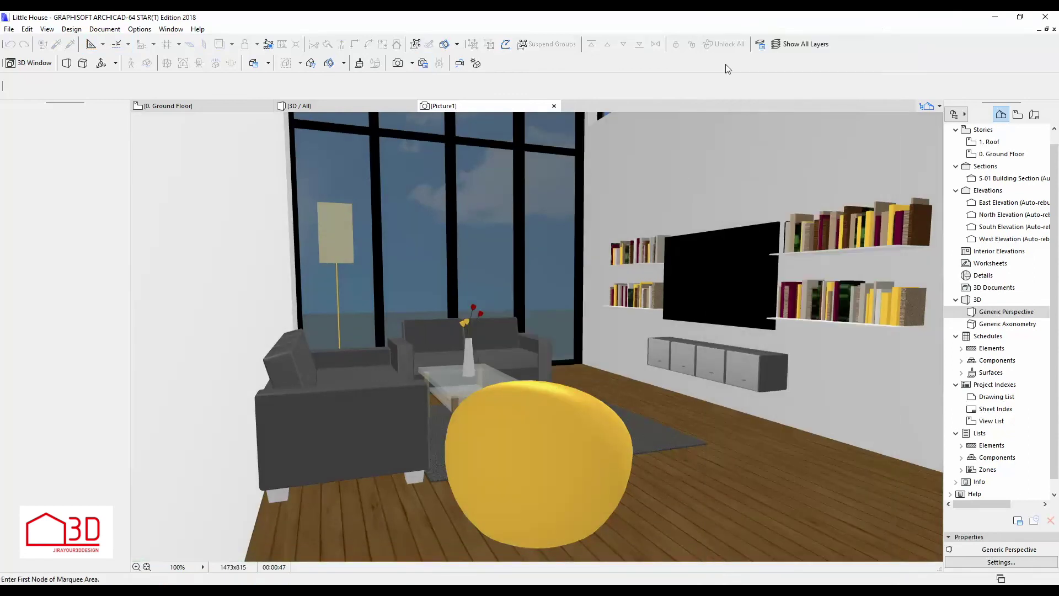